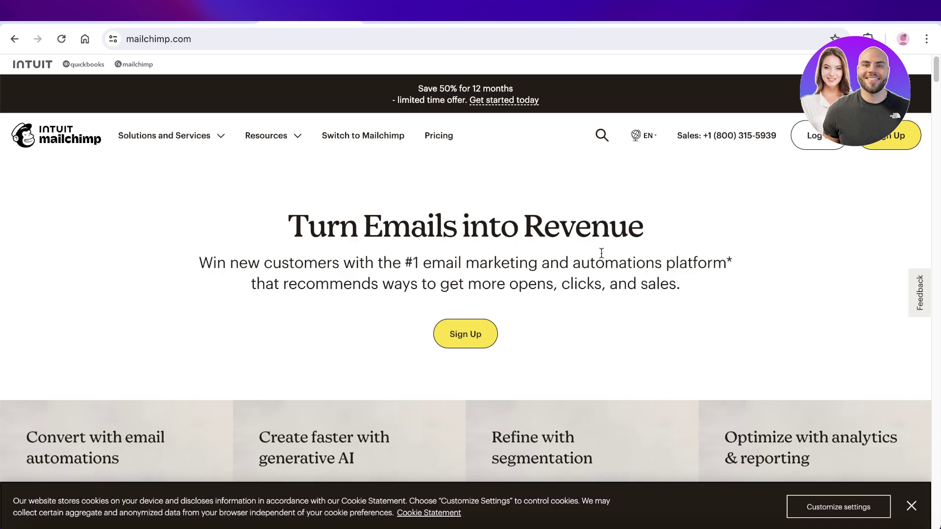
Step: Open Mailchimp's pricing page and scroll to the Premium, Standard, Essentials and Free plan cards
{"action": "scroll", "coordinate": [602, 256], "scroll_direction": "down", "scroll_amount": 1}
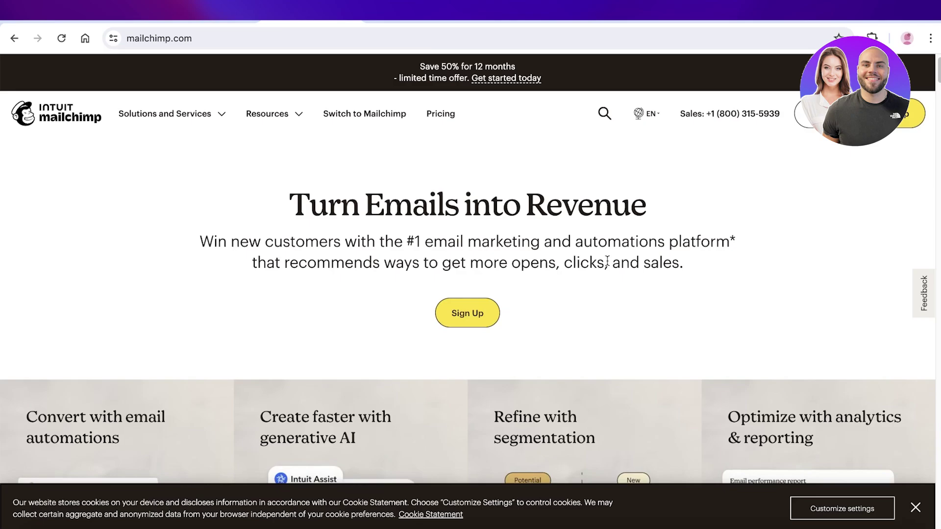
{"action": "scroll", "coordinate": [602, 260], "scroll_direction": "up", "scroll_amount": 1}
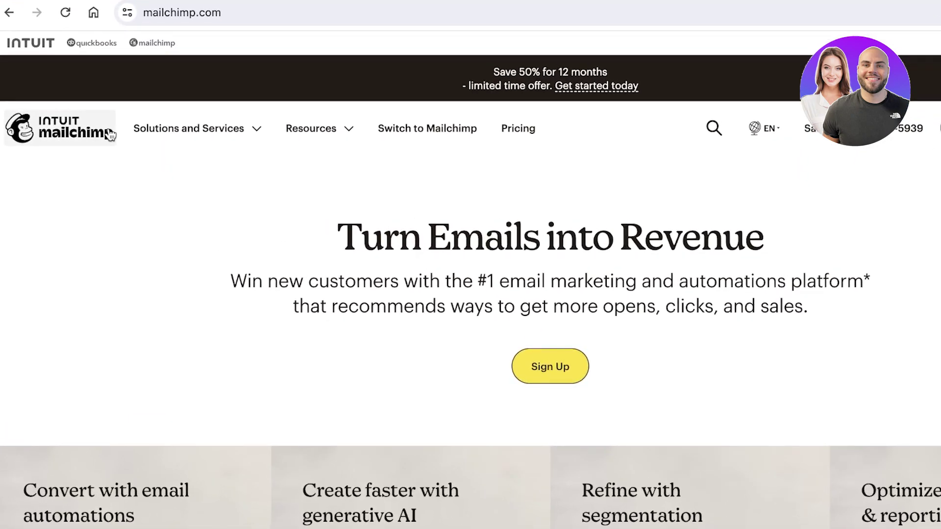
{"action": "left_click", "coordinate": [566, 370]}
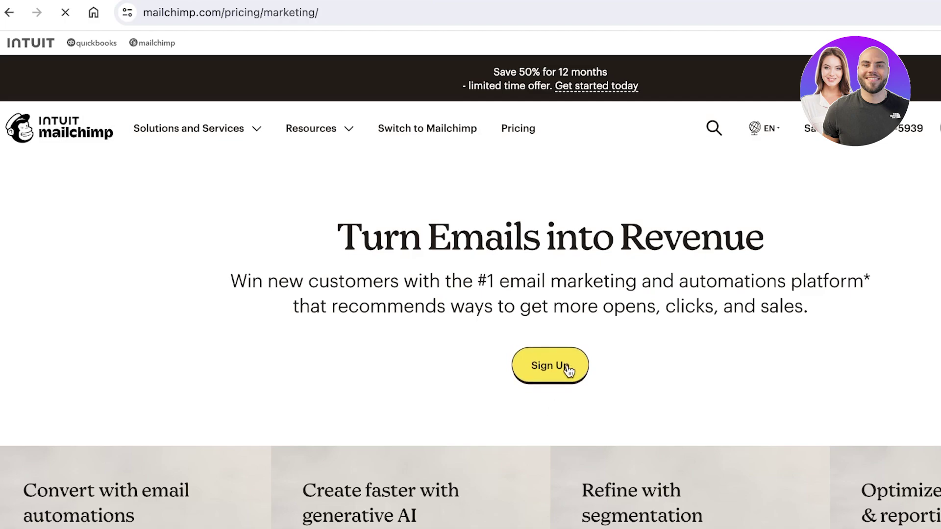
{"action": "scroll", "coordinate": [849, 256], "scroll_direction": "down", "scroll_amount": 5}
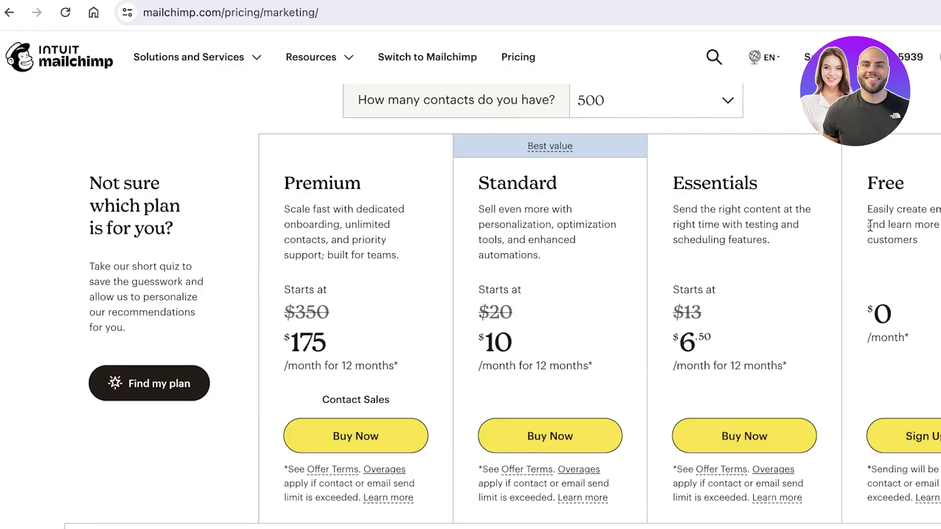
{"action": "scroll", "coordinate": [853, 228], "scroll_direction": "down", "scroll_amount": 1}
{"action": "scroll", "coordinate": [771, 252], "scroll_direction": "up", "scroll_amount": 6}
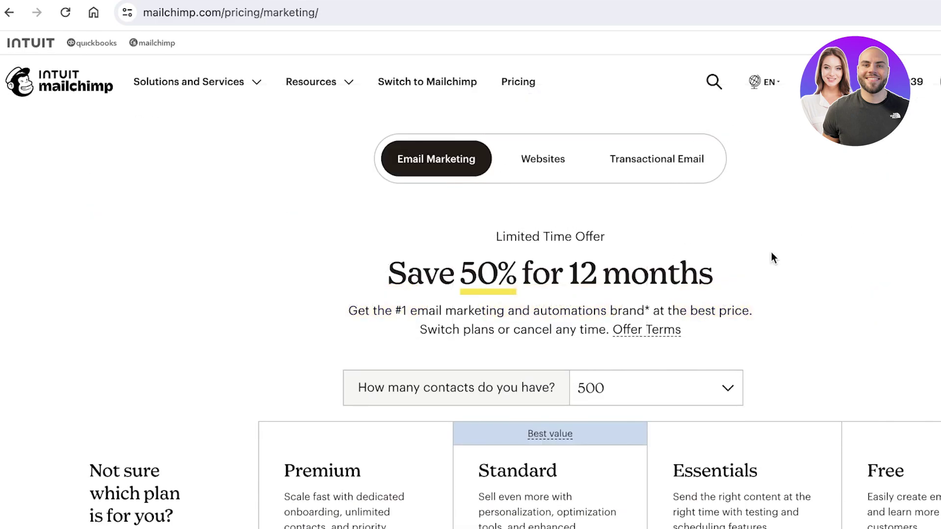
{"action": "scroll", "coordinate": [711, 226], "scroll_direction": "down", "scroll_amount": 7}
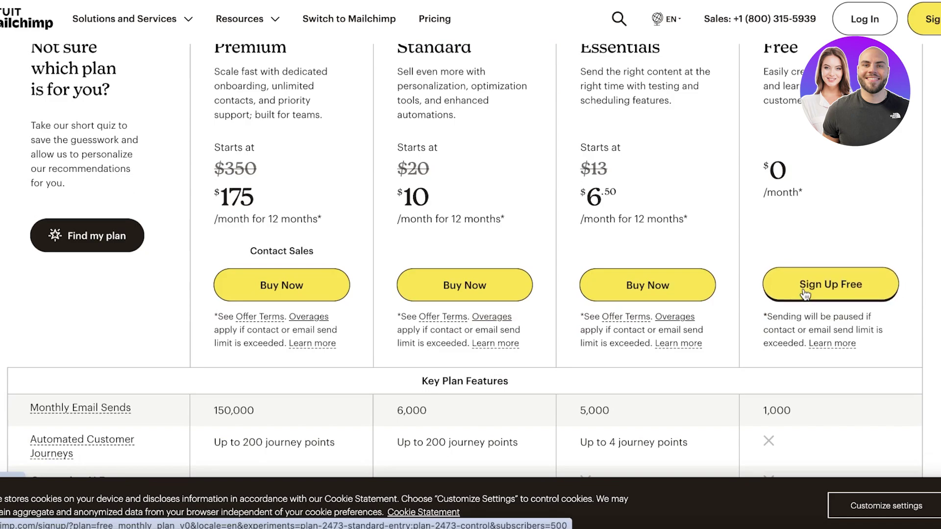
Step: Sign up for the Free plan with a business email, a custom username and a password
{"action": "left_click", "coordinate": [805, 294]}
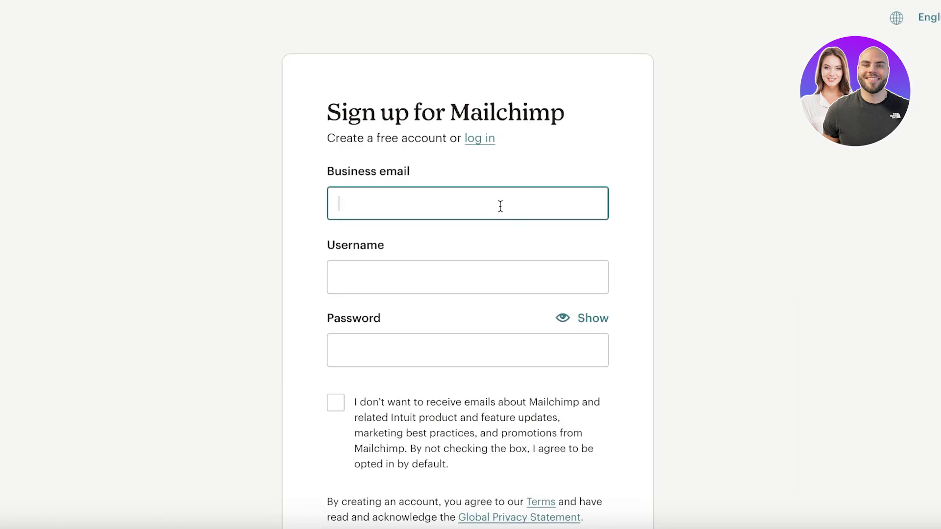
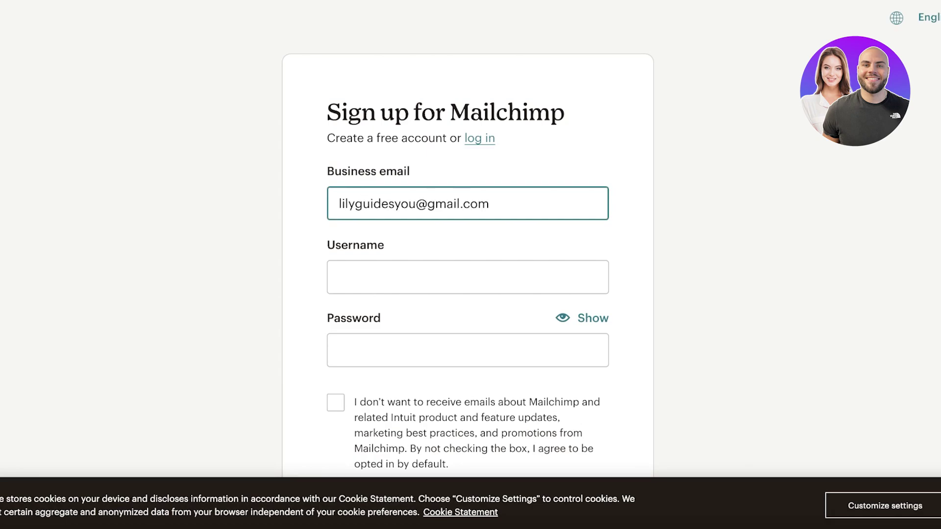
{"action": "left_click", "coordinate": [466, 267]}
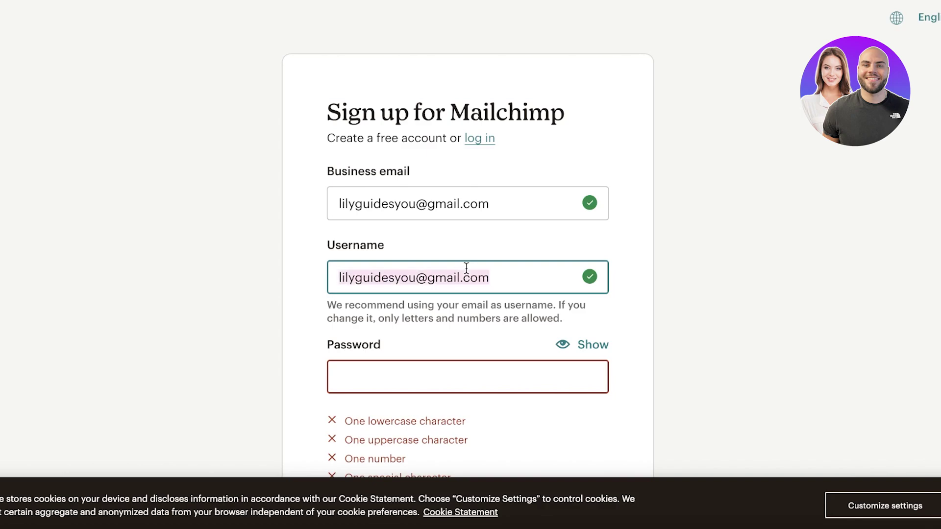
{"action": "key", "text": "BackSpace"}
{"action": "type", "text": "lilygu"}
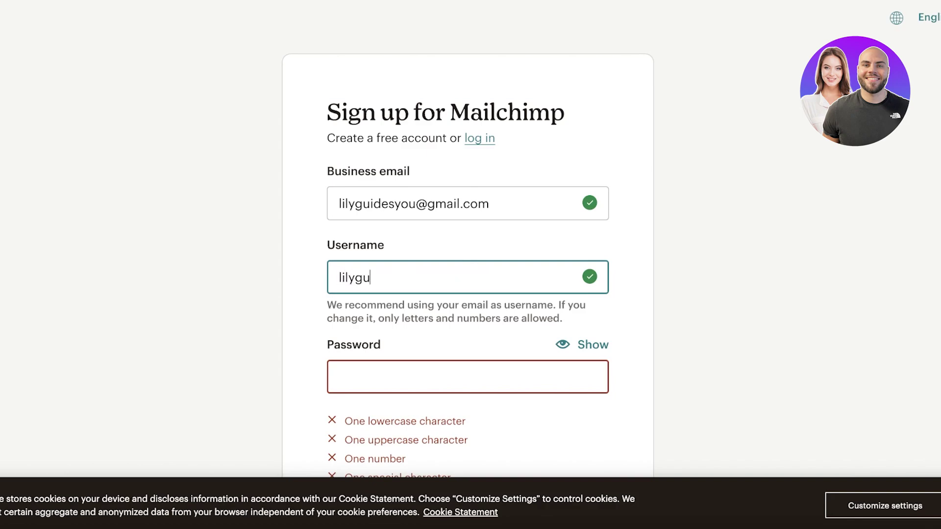
{"action": "type", "text": "idesyou"}
{"action": "key", "text": "Tab"}
{"action": "type", "text": "••••••"}
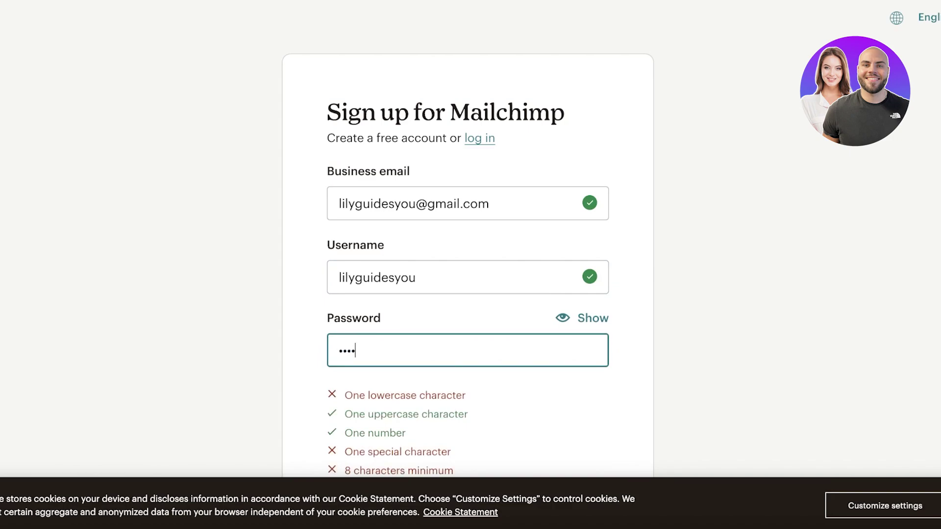
{"action": "type", "text": "•••"}
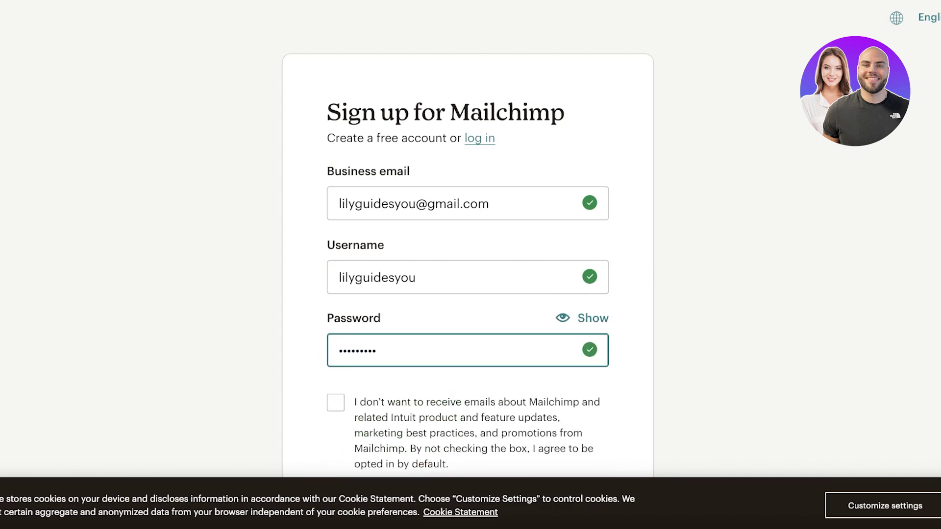
{"action": "scroll", "coordinate": [454, 371], "scroll_direction": "down", "scroll_amount": 4}
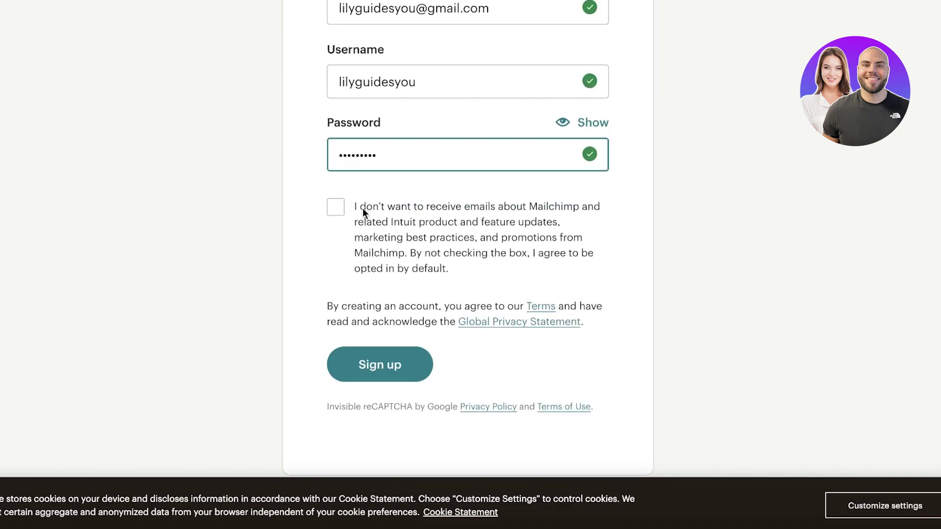
{"action": "left_click", "coordinate": [367, 362]}
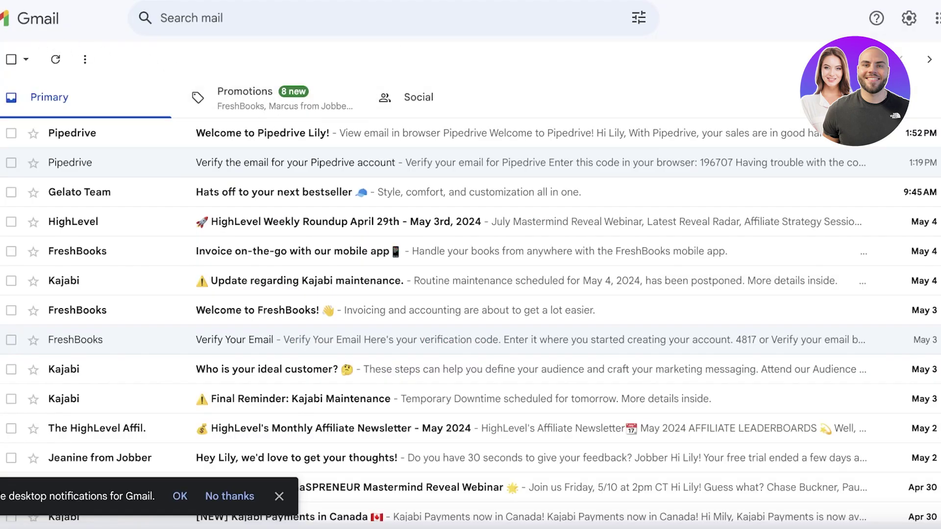
Step: Reload Gmail, open the 'Activate your Mailchimp account' email and follow its Activate Account link
{"action": "key", "text": "ctrl+r"}
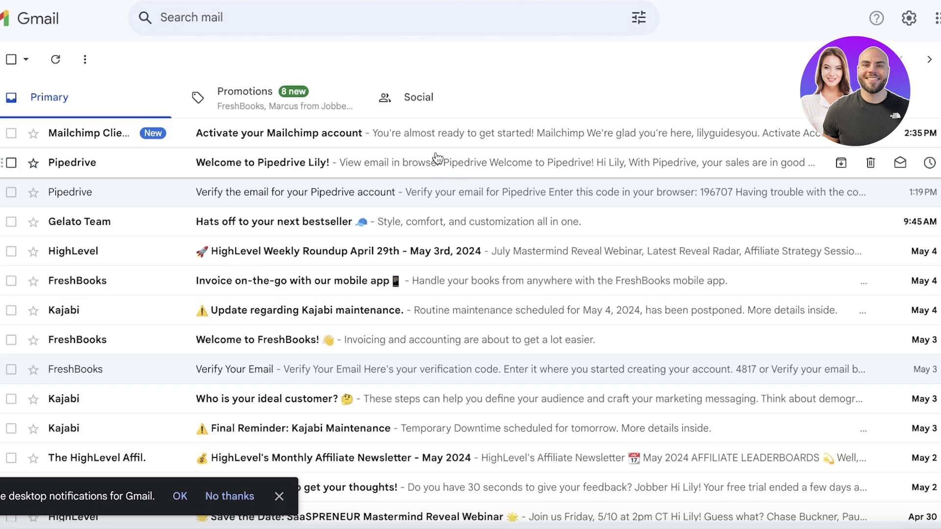
{"action": "left_click", "coordinate": [432, 131]}
{"action": "left_click", "coordinate": [493, 430]}
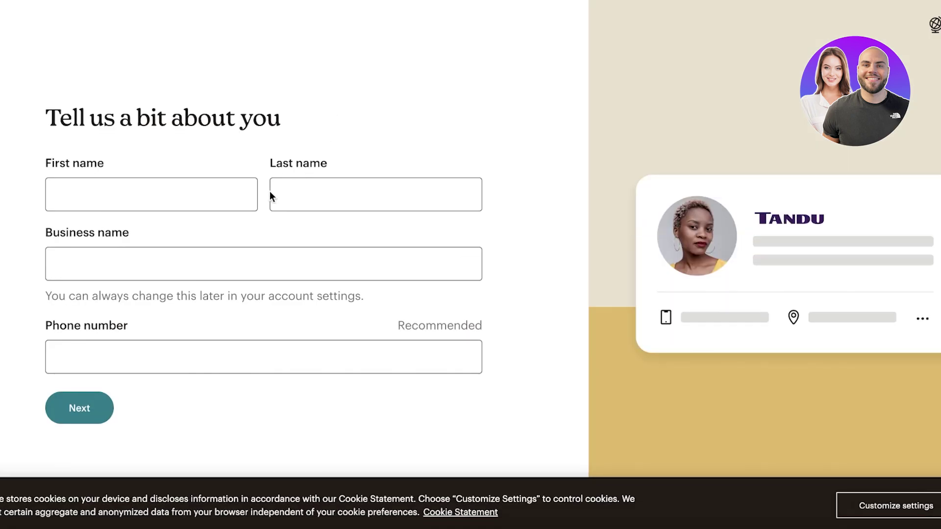
Step: Enter your first and last name and the business name 'Miracle HC', then continue
{"action": "left_click", "coordinate": [213, 197]}
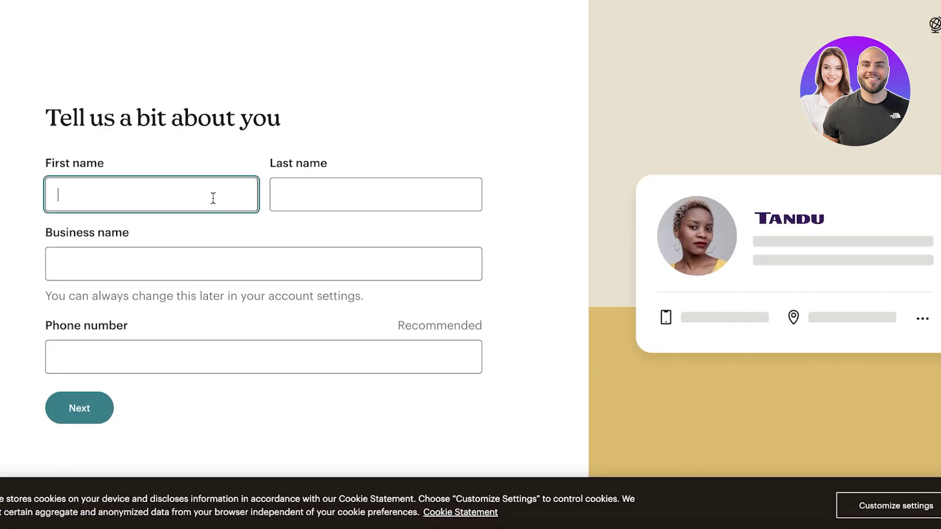
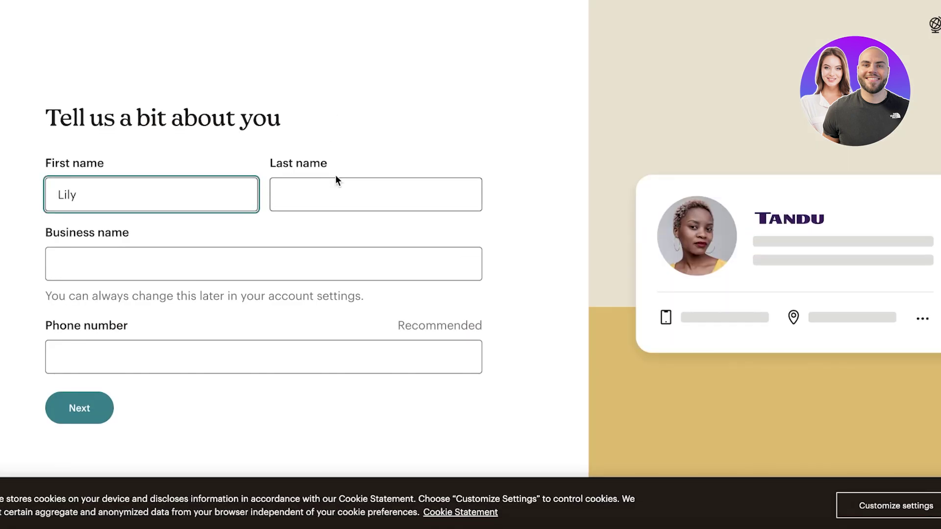
{"action": "left_click", "coordinate": [334, 192]}
{"action": "type", "text": "Davis"}
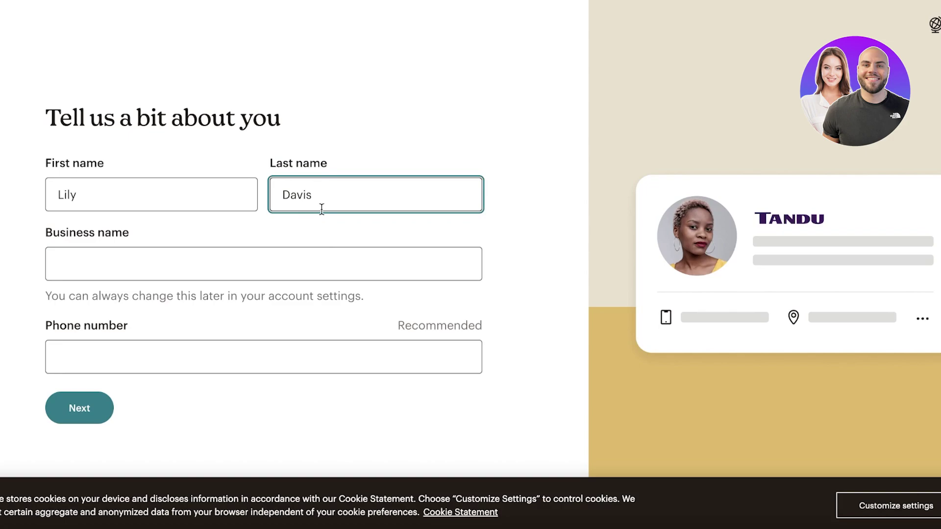
{"action": "left_click", "coordinate": [320, 251]}
{"action": "type", "text": "Mird"}
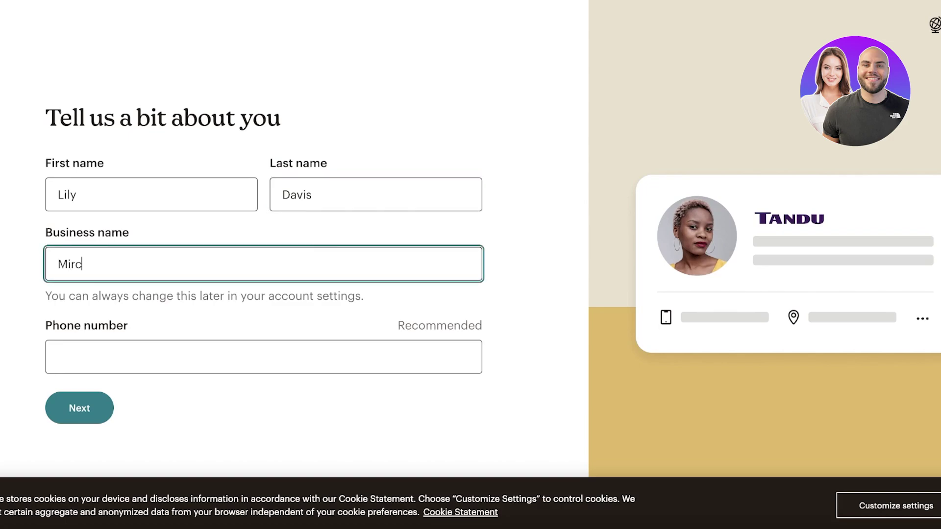
{"action": "key", "text": "BackSpace"}
{"action": "type", "text": "acle HC"}
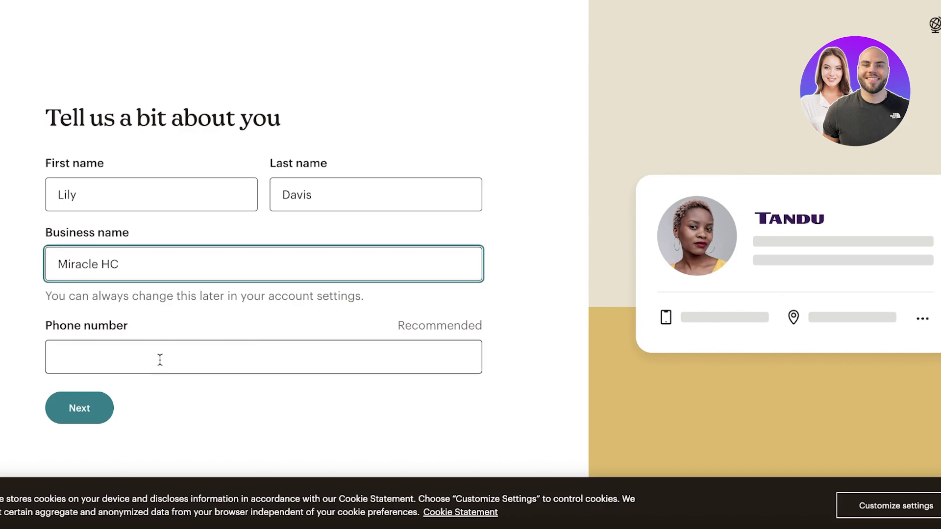
{"action": "left_click", "coordinate": [95, 404]}
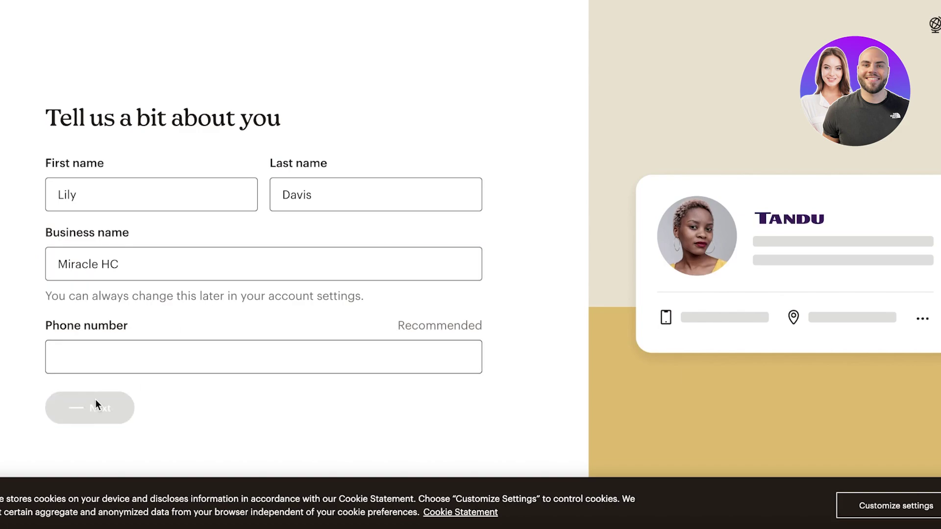
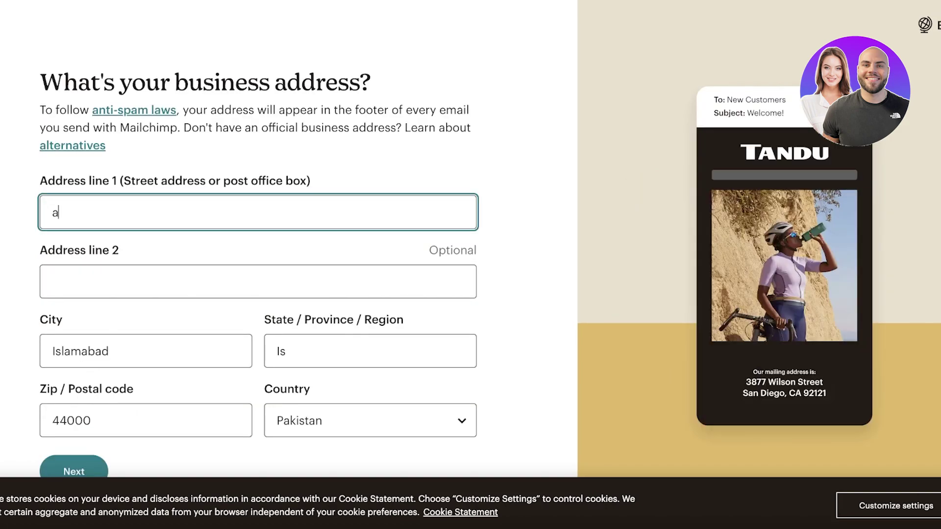
Step: Fill in the business street address and state, then submit the address
{"action": "key", "text": "BackSpace"}
{"action": "key", "text": "BackSpace"}
{"action": "key", "text": "BackSpace"}
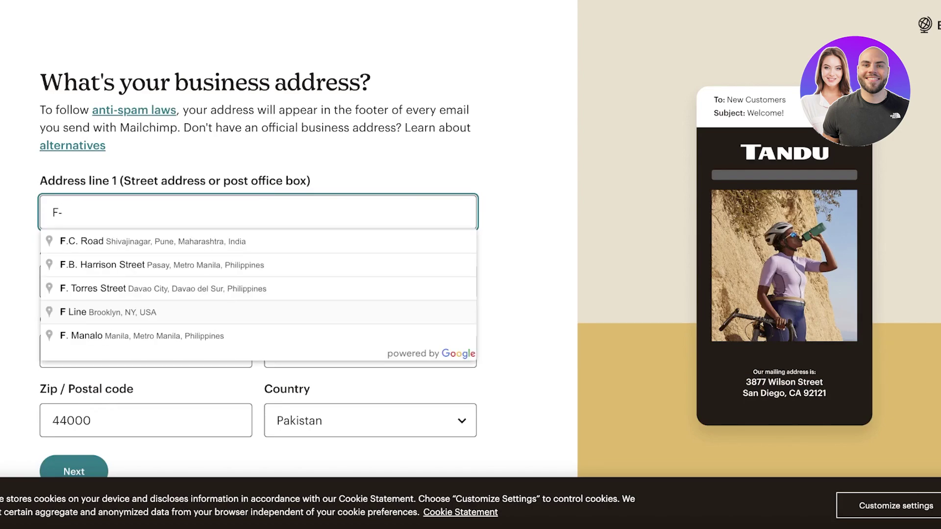
{"action": "left_click", "coordinate": [391, 148]}
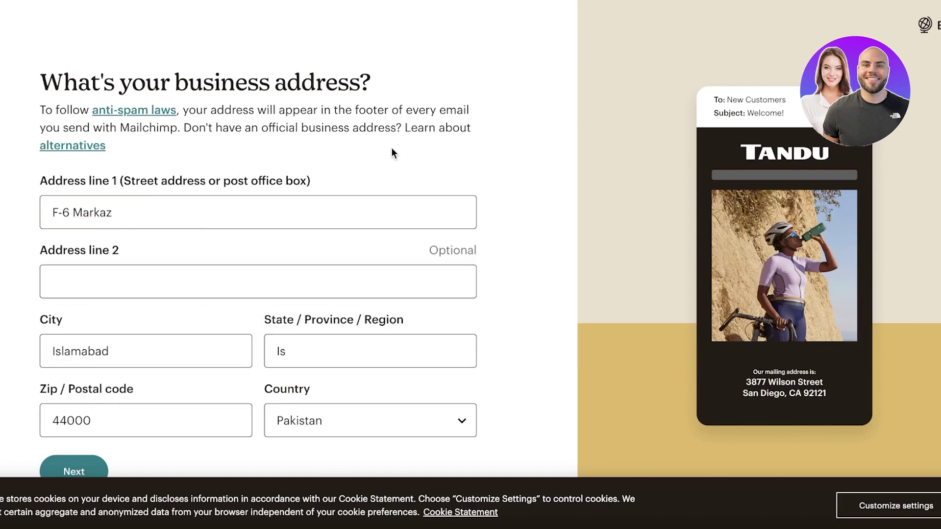
{"action": "left_click", "coordinate": [282, 281]}
{"action": "scroll", "coordinate": [282, 282], "scroll_direction": "down", "scroll_amount": 1}
{"action": "double_click", "coordinate": [334, 334]}
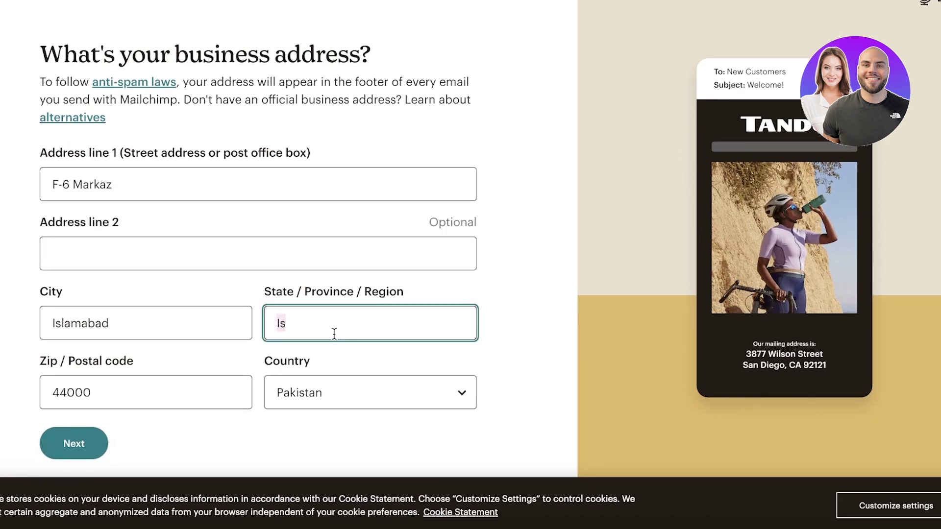
{"action": "type", "text": "Isla"}
{"action": "key", "text": "BackSpace"}
{"action": "type", "text": "amabad"}
{"action": "left_click", "coordinate": [71, 443]}
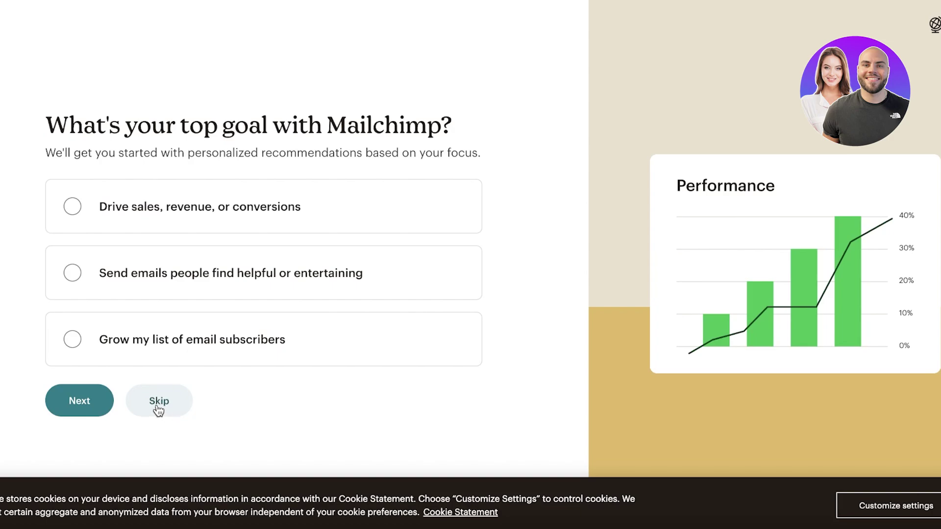
Step: Skip the goal, features, contacts and brand-import questions, and choose 'None of these apply' for industry
{"action": "left_click", "coordinate": [157, 408]}
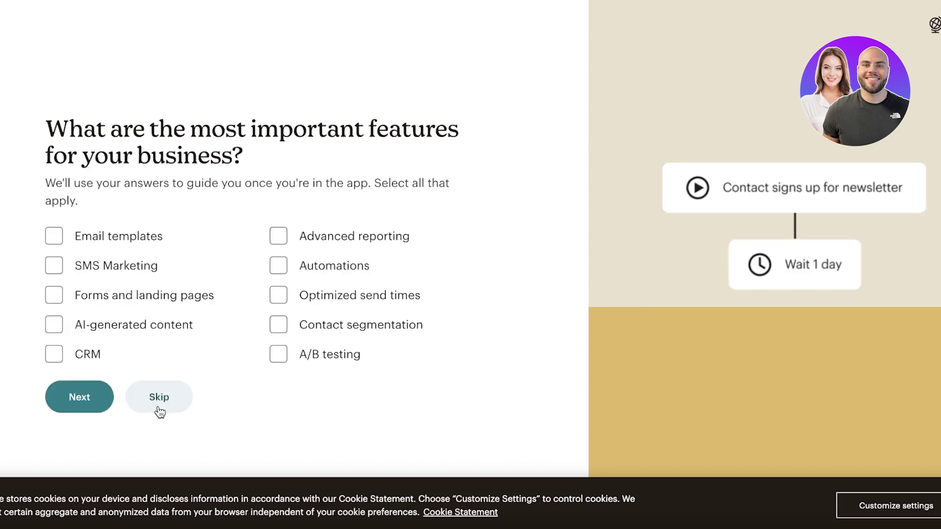
{"action": "left_click", "coordinate": [175, 399]}
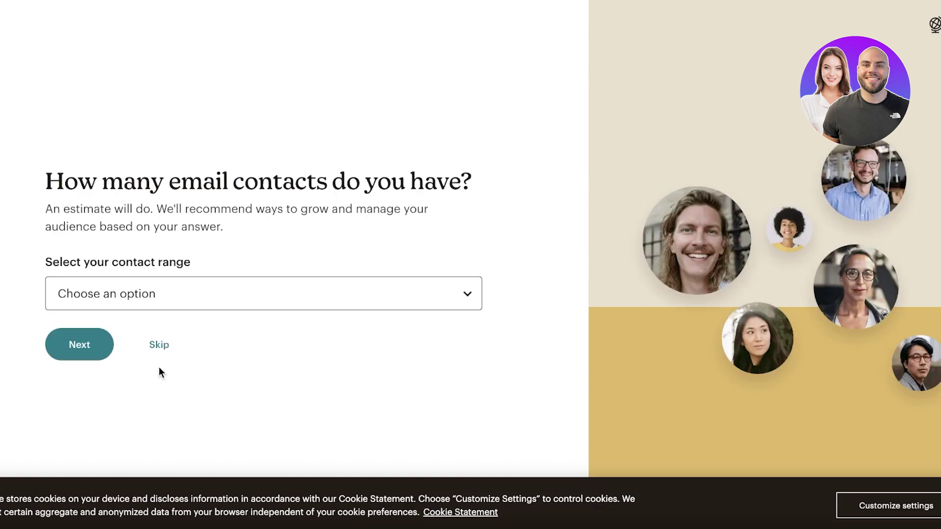
{"action": "left_click", "coordinate": [157, 351]}
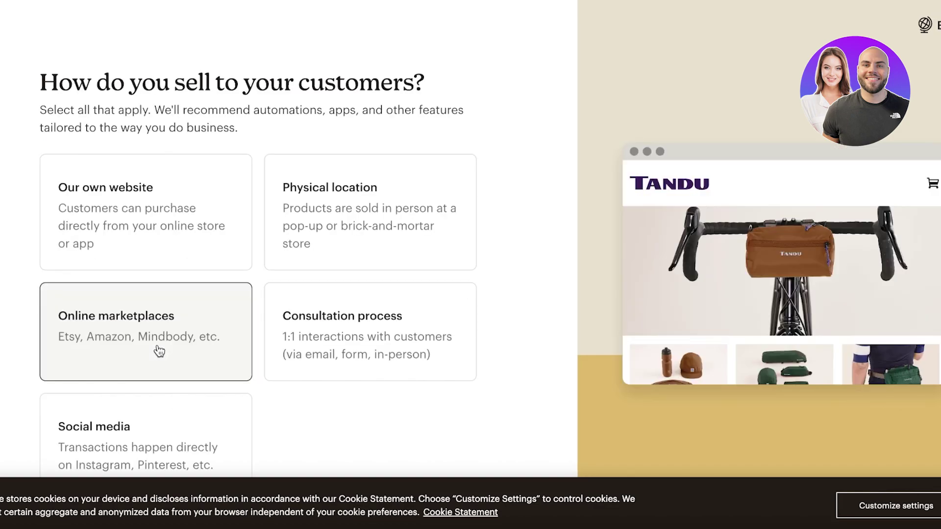
{"action": "scroll", "coordinate": [232, 404], "scroll_direction": "down", "scroll_amount": 2}
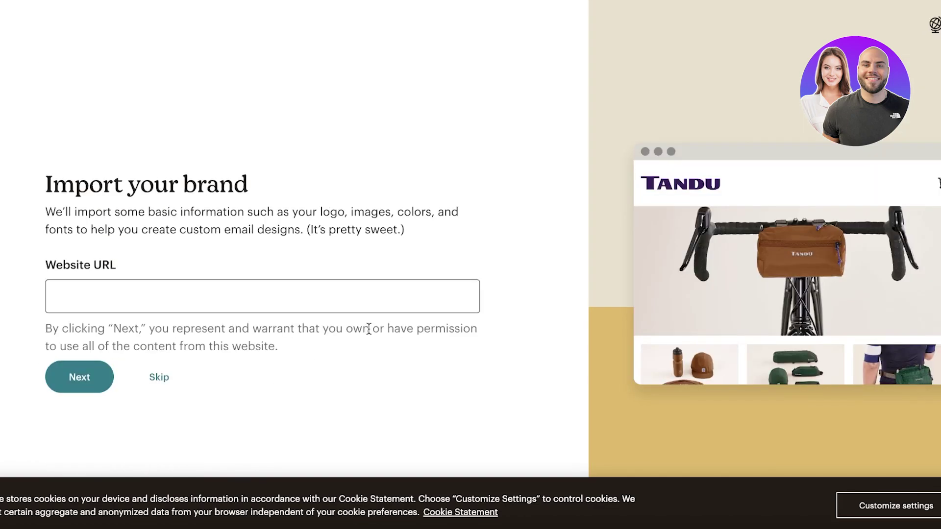
{"action": "left_click", "coordinate": [156, 373]}
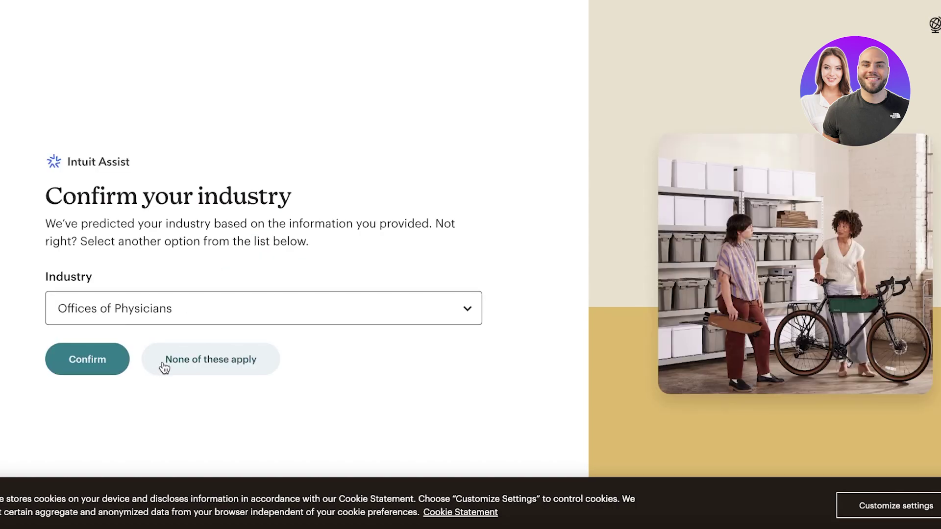
{"action": "left_click", "coordinate": [165, 362]}
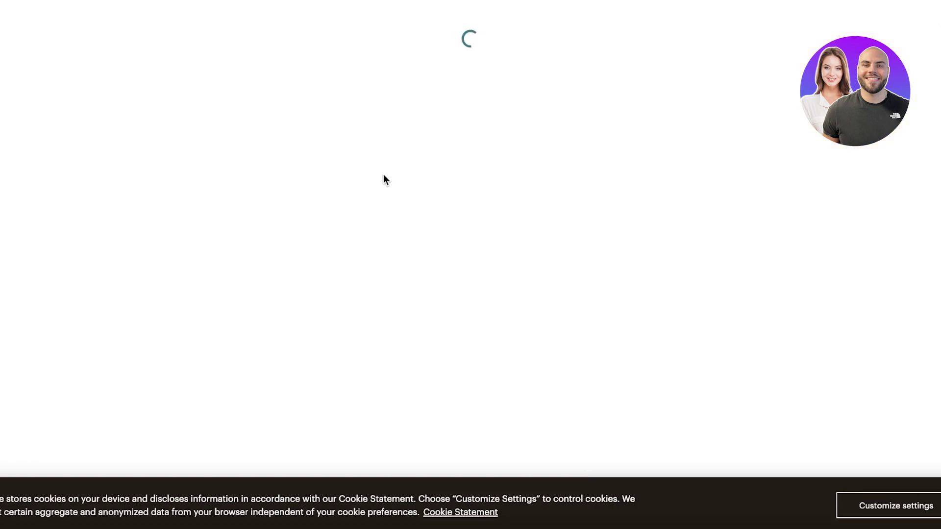
Step: Browse the All campaigns list and Automations overview, then go to the Create page
{"action": "scroll", "coordinate": [560, 223], "scroll_direction": "down", "scroll_amount": 8}
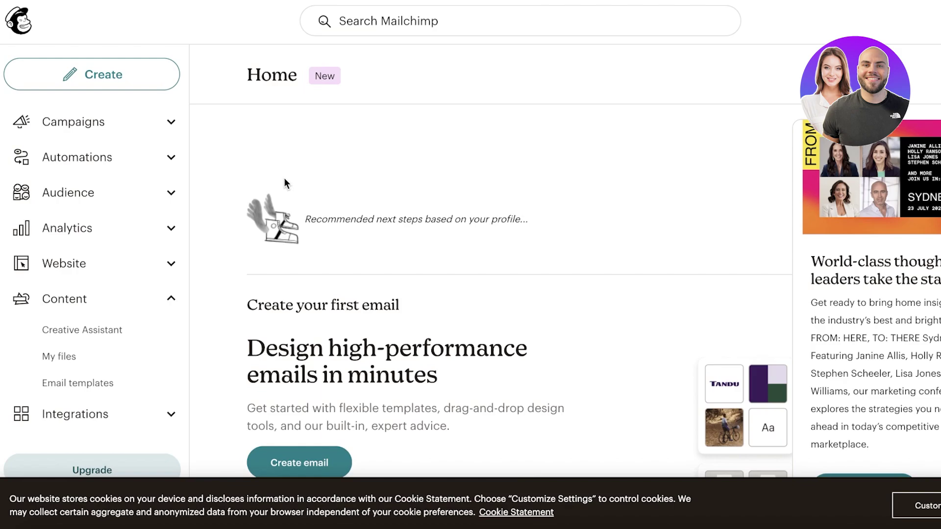
{"action": "left_click", "coordinate": [131, 123]}
{"action": "left_click", "coordinate": [767, 44]}
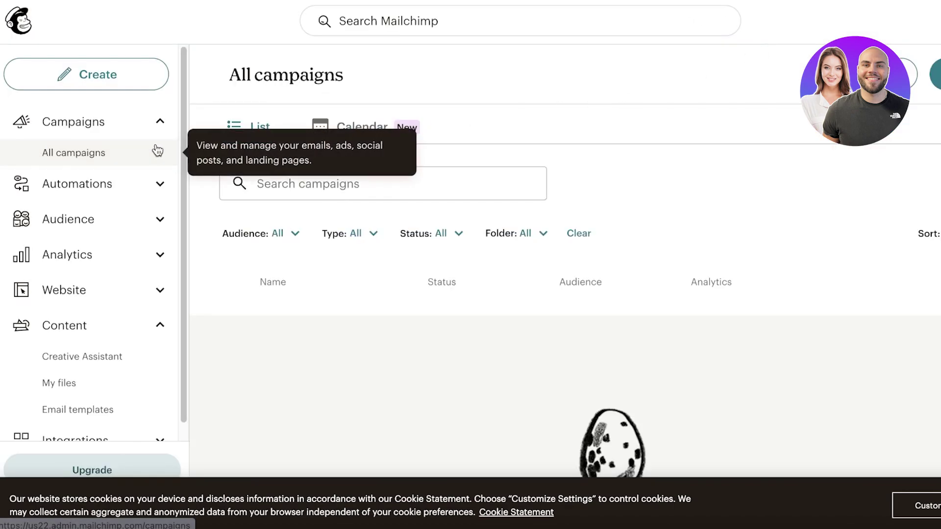
{"action": "left_click", "coordinate": [126, 192]}
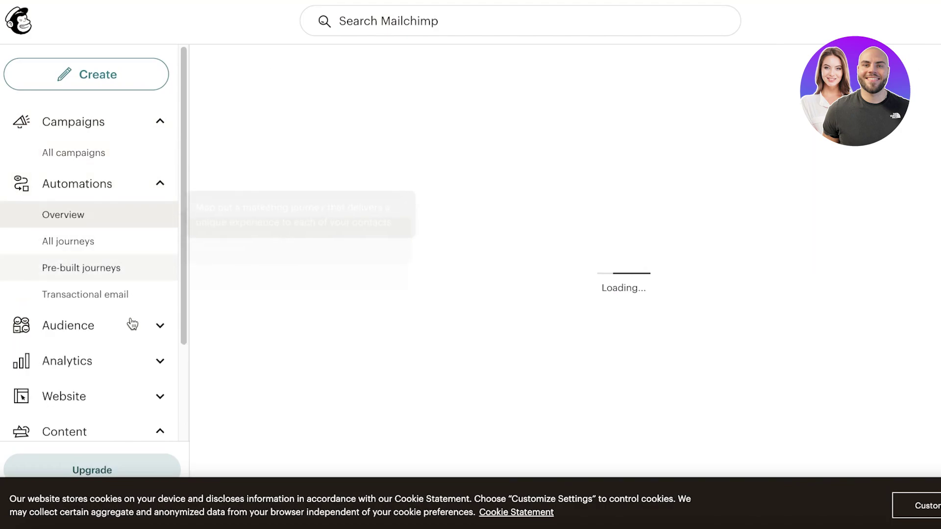
{"action": "left_click", "coordinate": [118, 129]}
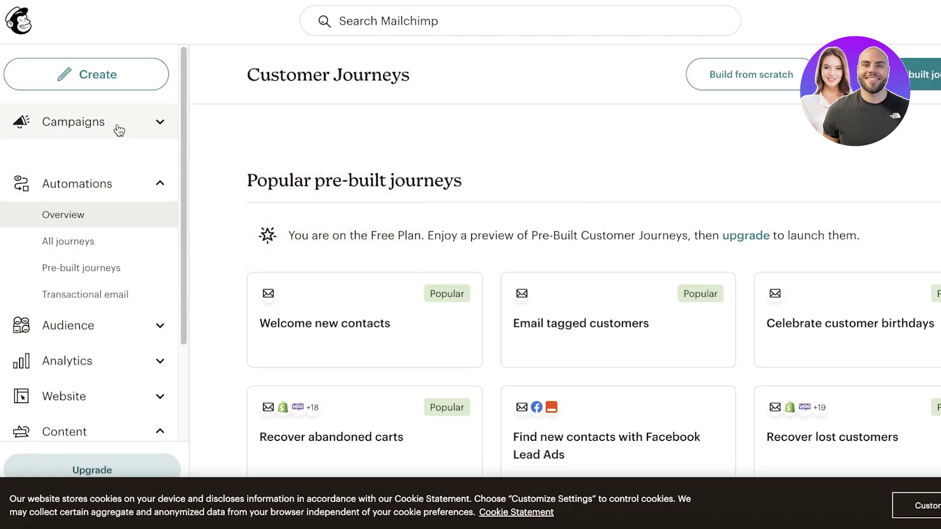
{"action": "left_click", "coordinate": [119, 130]}
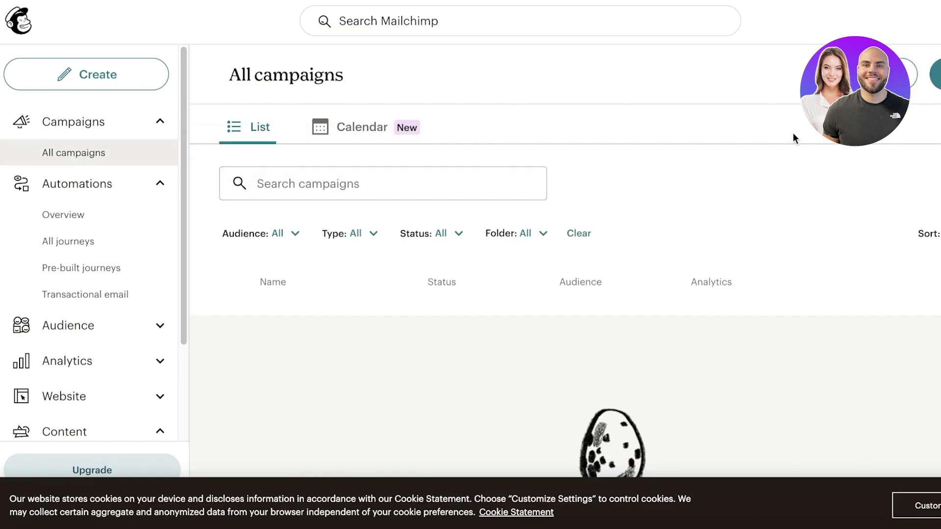
{"action": "left_click", "coordinate": [935, 74]}
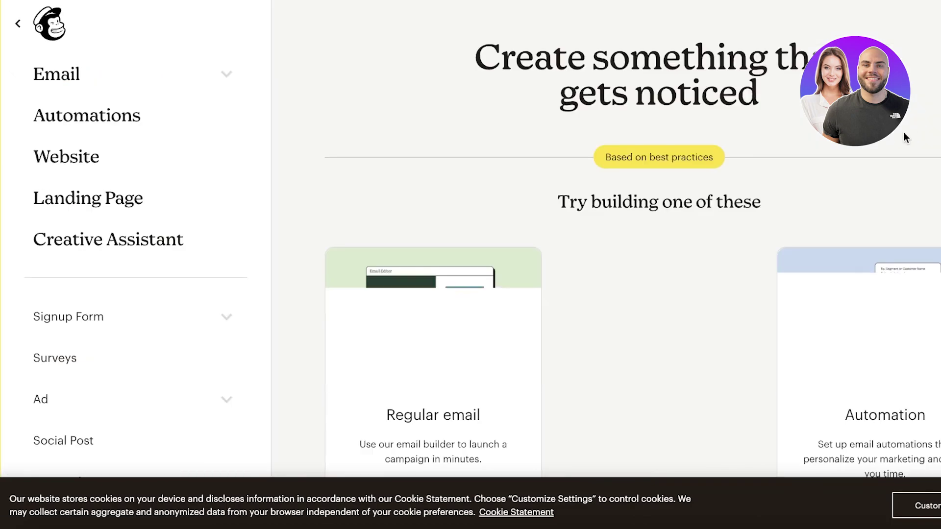
Step: Expand Email to view the Regular, Plain text and Template types, then exit to All campaigns
{"action": "scroll", "coordinate": [348, 169], "scroll_direction": "down", "scroll_amount": 3}
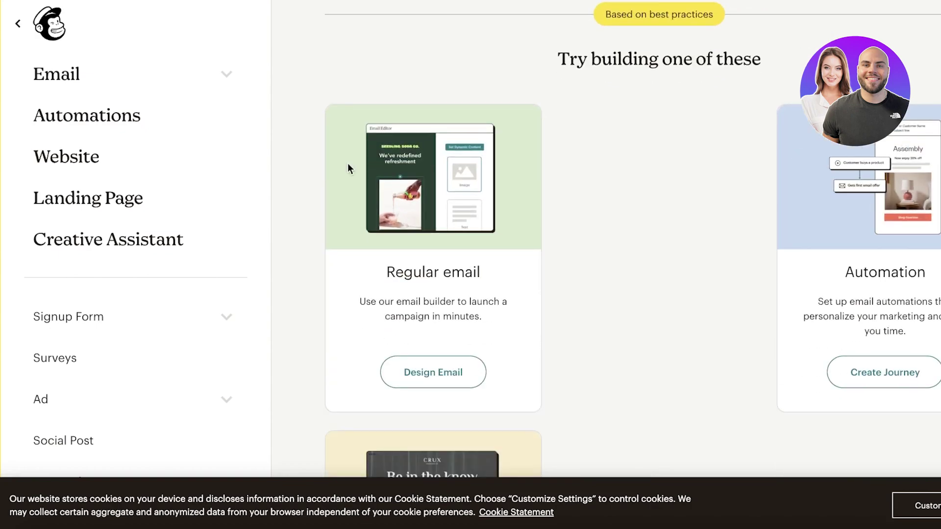
{"action": "left_click", "coordinate": [188, 78]}
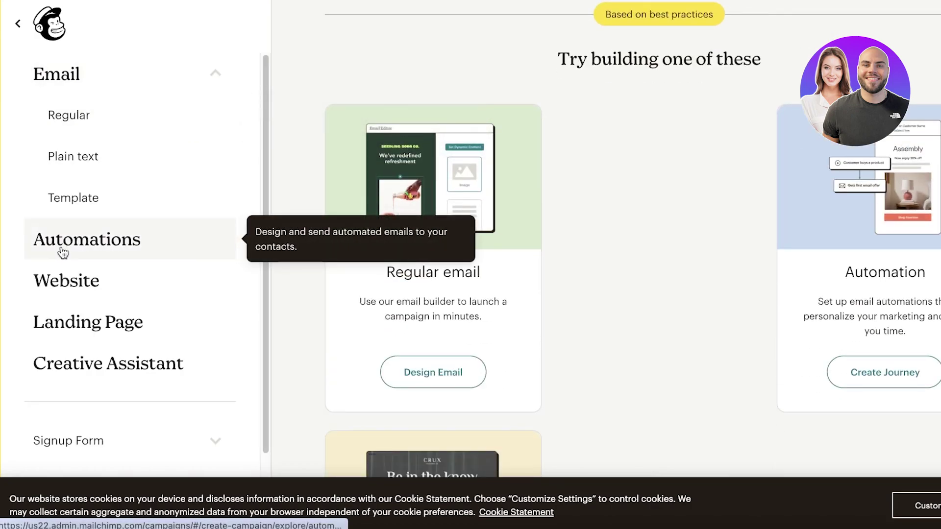
{"action": "scroll", "coordinate": [63, 249], "scroll_direction": "down", "scroll_amount": 2}
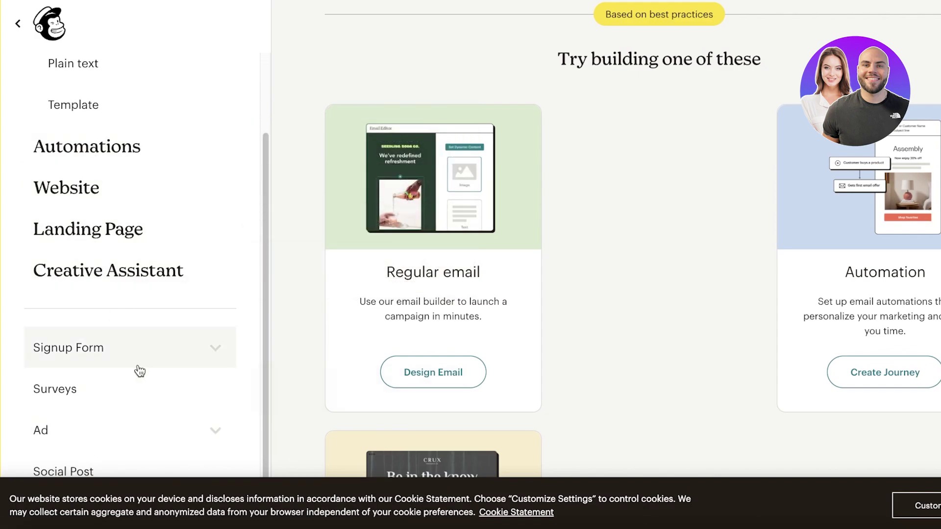
{"action": "left_click", "coordinate": [16, 31]}
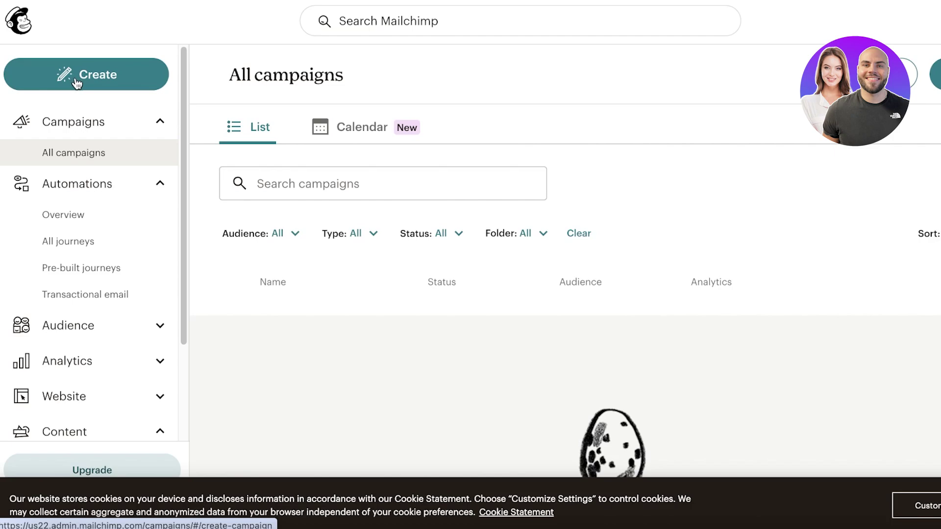
Step: Check All journeys is empty, then browse Pre-built journeys templates like 'Welcome new contacts'
{"action": "left_click", "coordinate": [43, 245]}
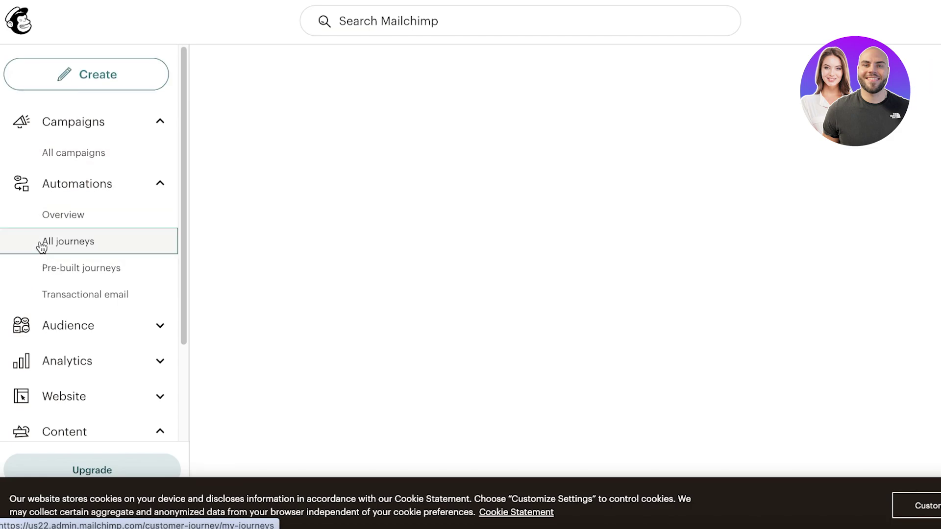
{"action": "left_click", "coordinate": [48, 270]}
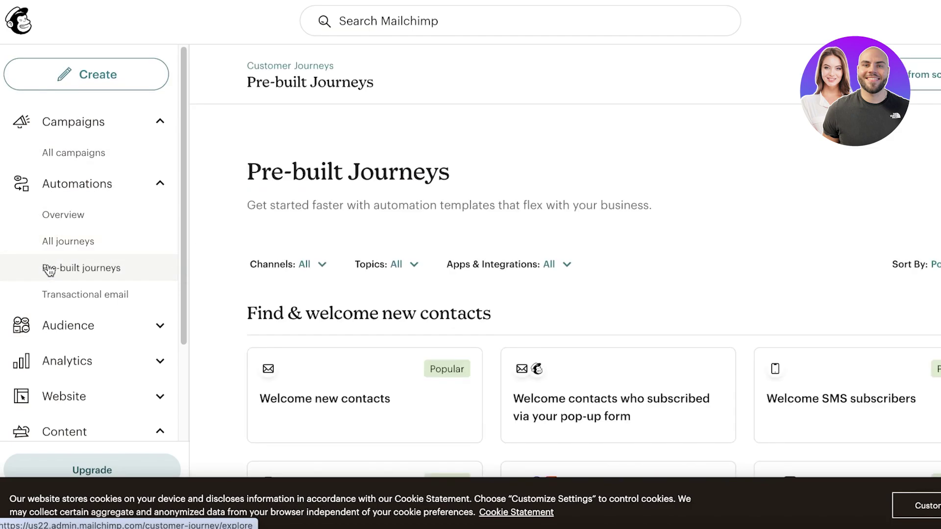
{"action": "scroll", "coordinate": [452, 138], "scroll_direction": "down", "scroll_amount": 5}
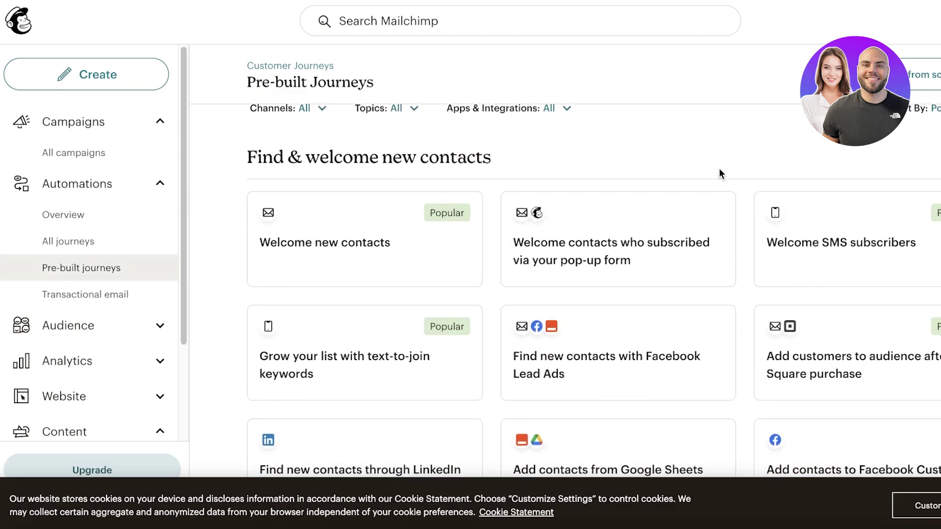
{"action": "scroll", "coordinate": [563, 289], "scroll_direction": "down", "scroll_amount": 1}
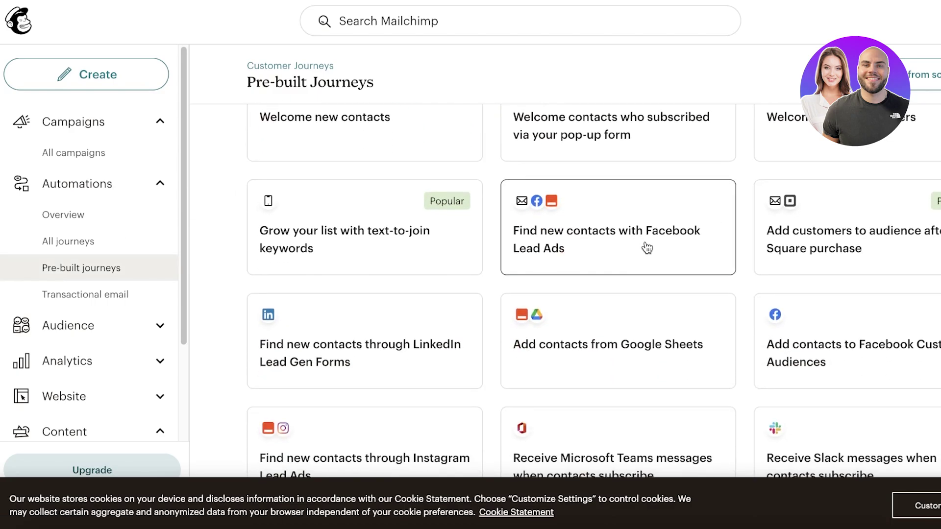
{"action": "scroll", "coordinate": [649, 250], "scroll_direction": "up", "scroll_amount": 5}
{"action": "scroll", "coordinate": [649, 252], "scroll_direction": "down", "scroll_amount": 10}
{"action": "scroll", "coordinate": [648, 253], "scroll_direction": "up", "scroll_amount": 10}
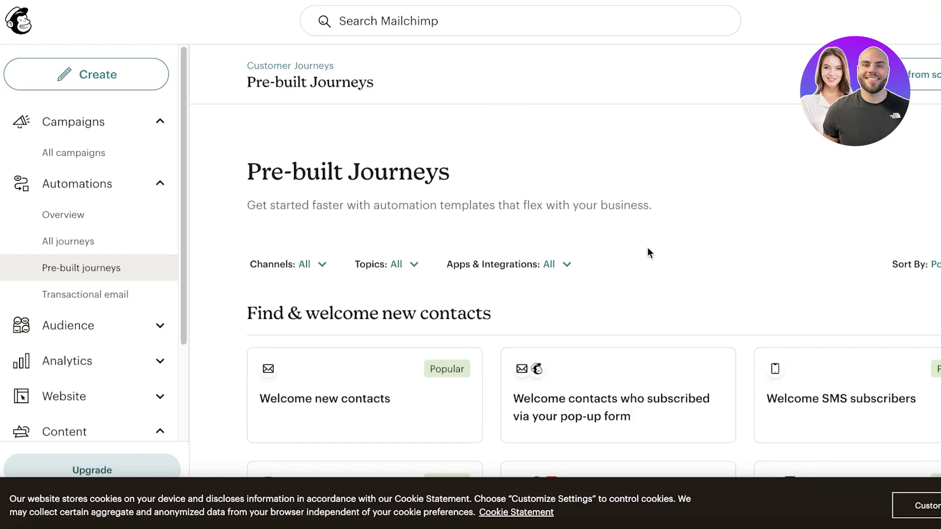
Step: Choose Create Journey on the Automation card and scroll the Customer Journeys overview of popular journeys
{"action": "left_click", "coordinate": [110, 152]}
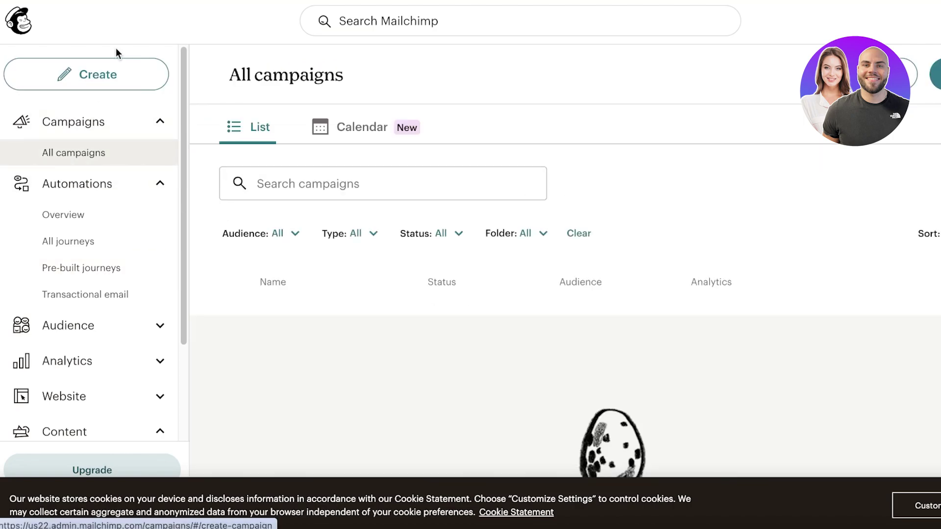
{"action": "left_click", "coordinate": [81, 75]}
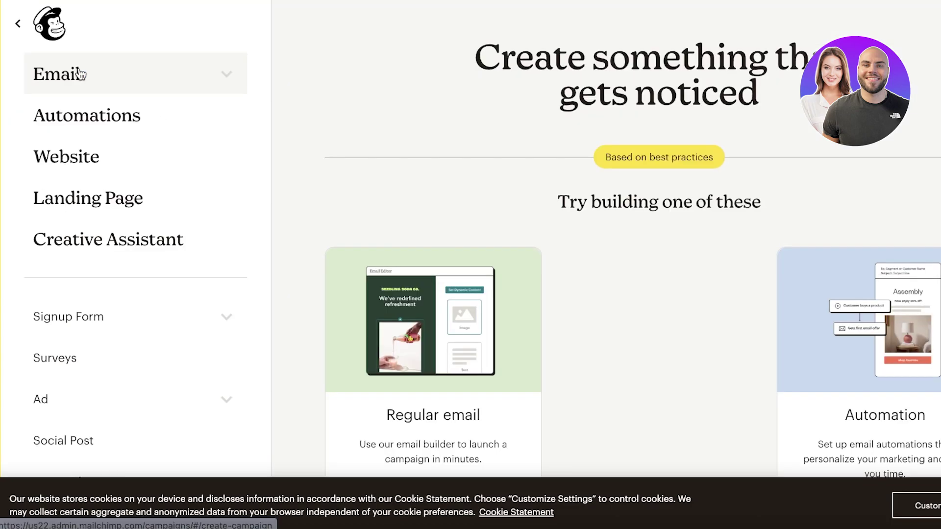
{"action": "scroll", "coordinate": [458, 119], "scroll_direction": "down", "scroll_amount": 5}
{"action": "scroll", "coordinate": [459, 123], "scroll_direction": "down", "scroll_amount": 3}
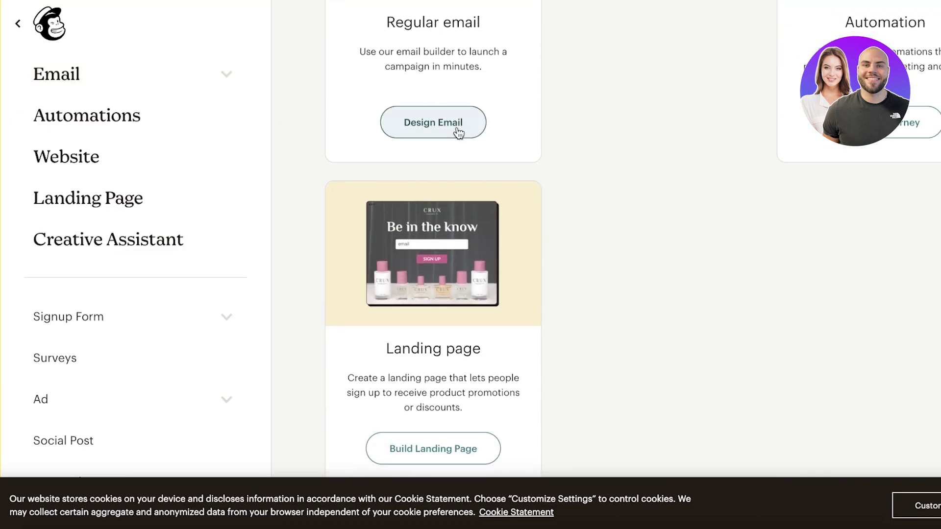
{"action": "scroll", "coordinate": [457, 142], "scroll_direction": "up", "scroll_amount": 7}
{"action": "scroll", "coordinate": [735, 206], "scroll_direction": "down", "scroll_amount": 2}
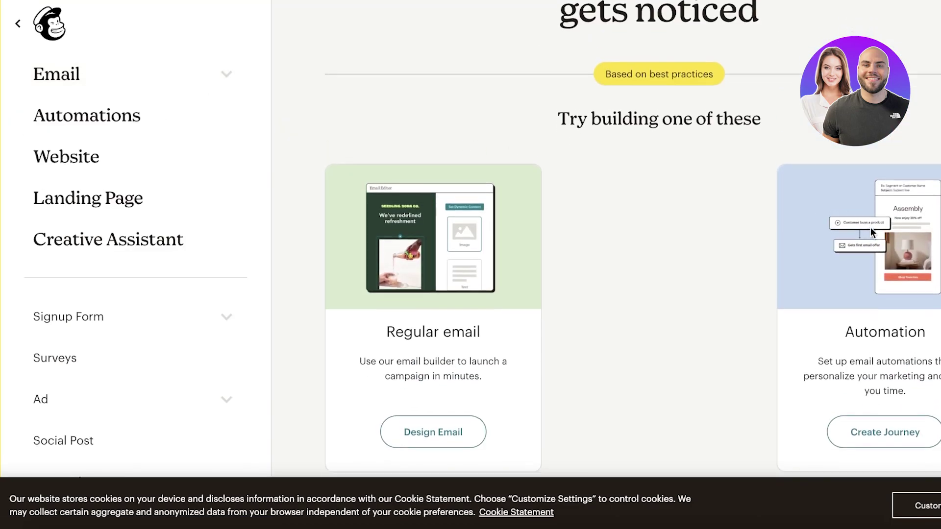
{"action": "left_click", "coordinate": [905, 409]}
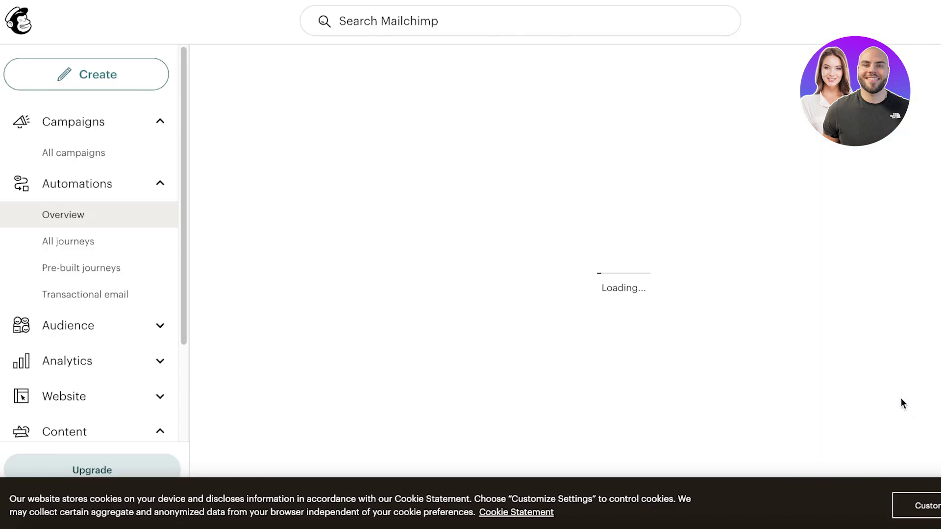
{"action": "scroll", "coordinate": [594, 183], "scroll_direction": "down", "scroll_amount": 1}
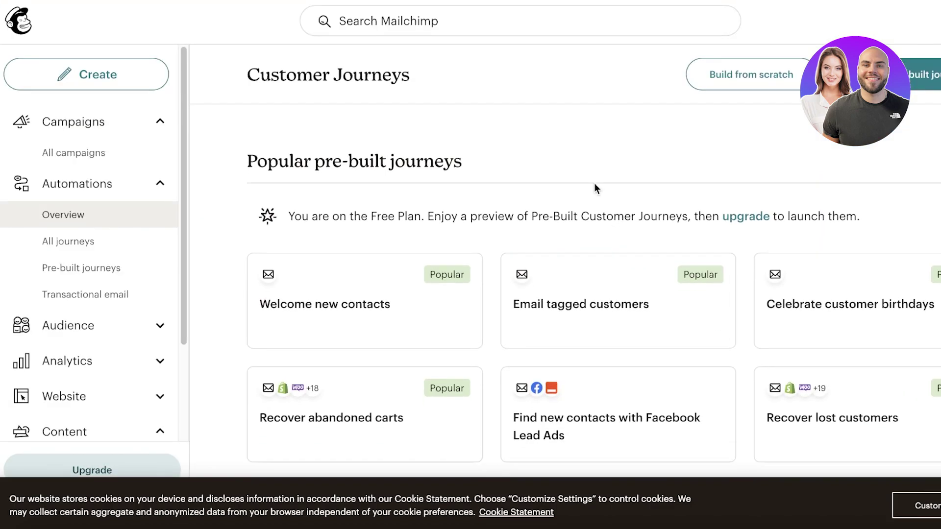
{"action": "scroll", "coordinate": [567, 289], "scroll_direction": "down", "scroll_amount": 3}
{"action": "scroll", "coordinate": [636, 399], "scroll_direction": "up", "scroll_amount": 3}
{"action": "scroll", "coordinate": [636, 400], "scroll_direction": "down", "scroll_amount": 3}
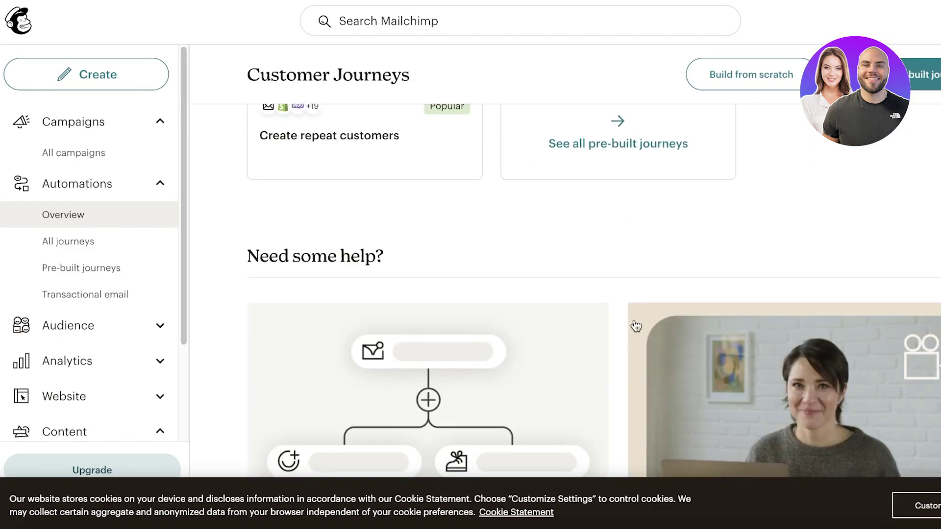
{"action": "left_click", "coordinate": [651, 147]}
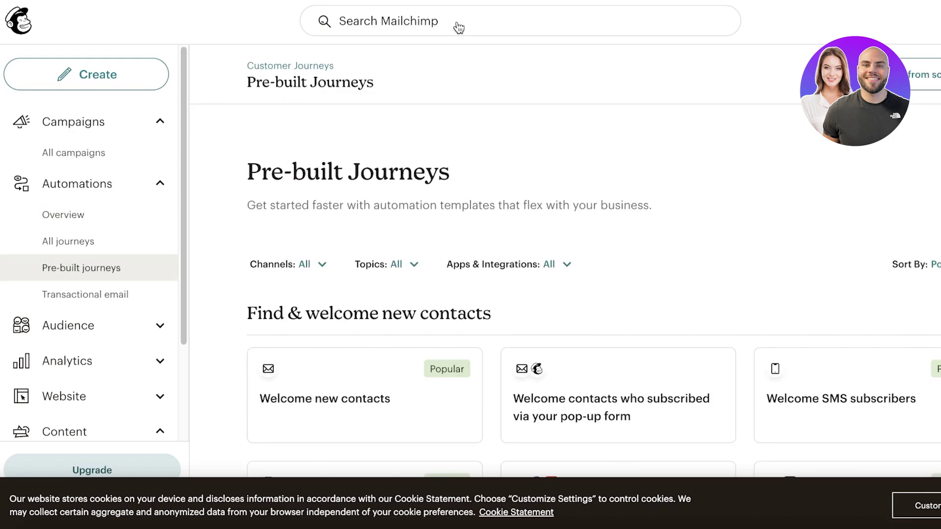
{"action": "scroll", "coordinate": [461, 240], "scroll_direction": "down", "scroll_amount": 1}
{"action": "scroll", "coordinate": [275, 239], "scroll_direction": "down", "scroll_amount": 15}
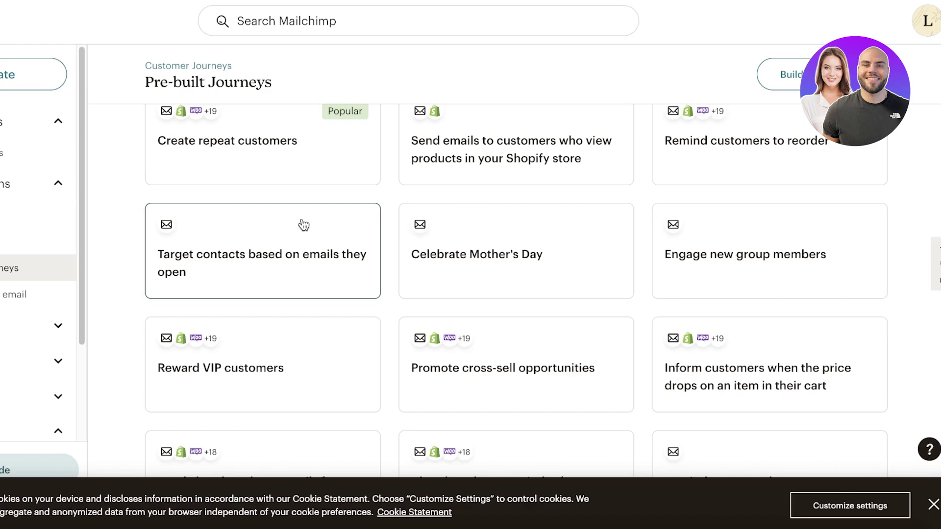
{"action": "scroll", "coordinate": [300, 222], "scroll_direction": "up", "scroll_amount": 5}
{"action": "scroll", "coordinate": [727, 220], "scroll_direction": "down", "scroll_amount": 5}
{"action": "scroll", "coordinate": [726, 219], "scroll_direction": "down", "scroll_amount": 15}
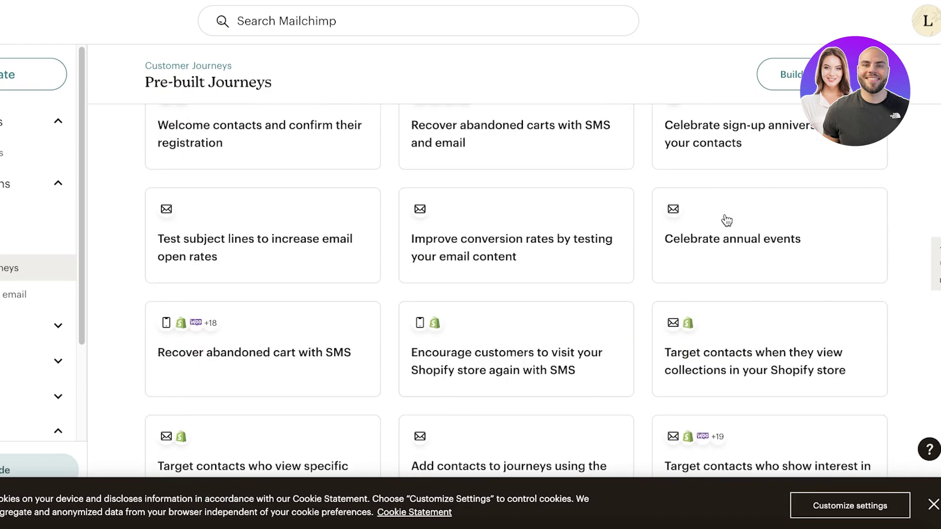
{"action": "scroll", "coordinate": [722, 223], "scroll_direction": "down", "scroll_amount": 5}
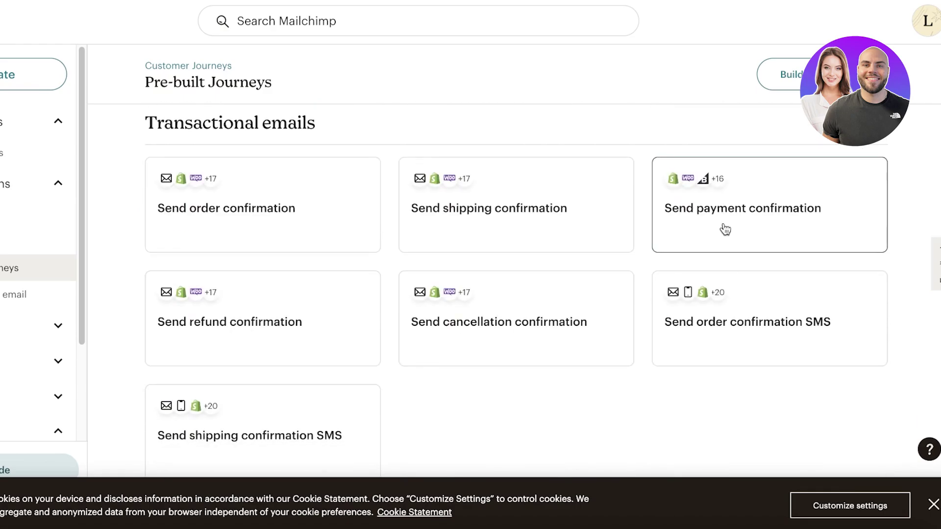
{"action": "scroll", "coordinate": [722, 227], "scroll_direction": "up", "scroll_amount": 8}
{"action": "scroll", "coordinate": [722, 226], "scroll_direction": "down", "scroll_amount": 8}
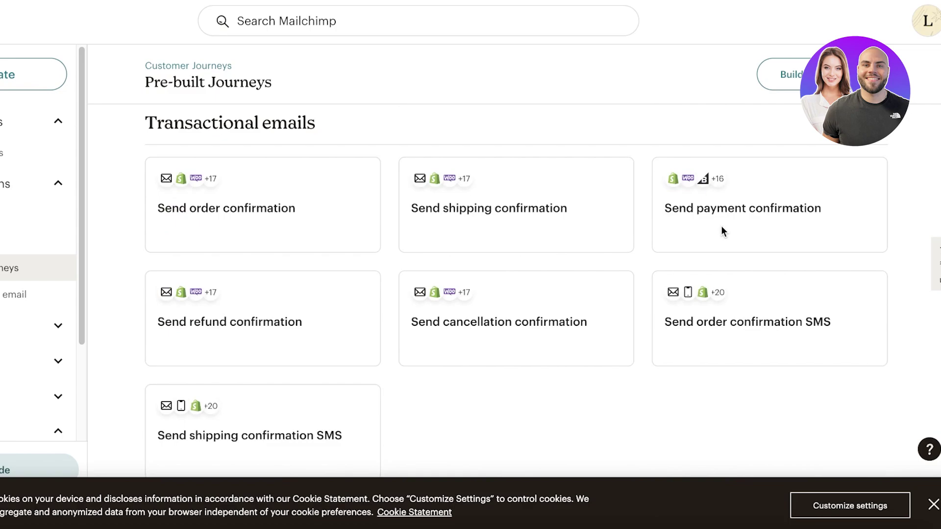
{"action": "scroll", "coordinate": [863, 213], "scroll_direction": "up", "scroll_amount": 10}
{"action": "scroll", "coordinate": [867, 213], "scroll_direction": "up", "scroll_amount": 15}
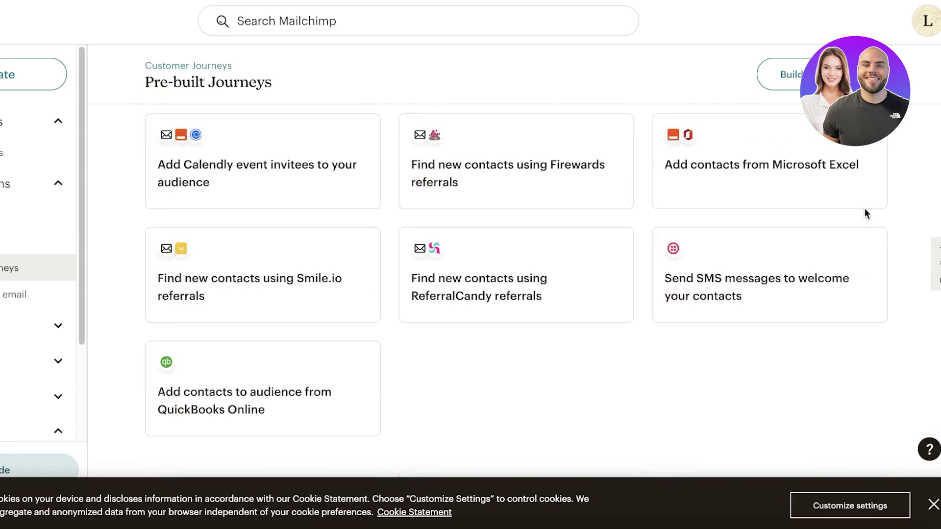
{"action": "scroll", "coordinate": [308, 260], "scroll_direction": "down", "scroll_amount": 10}
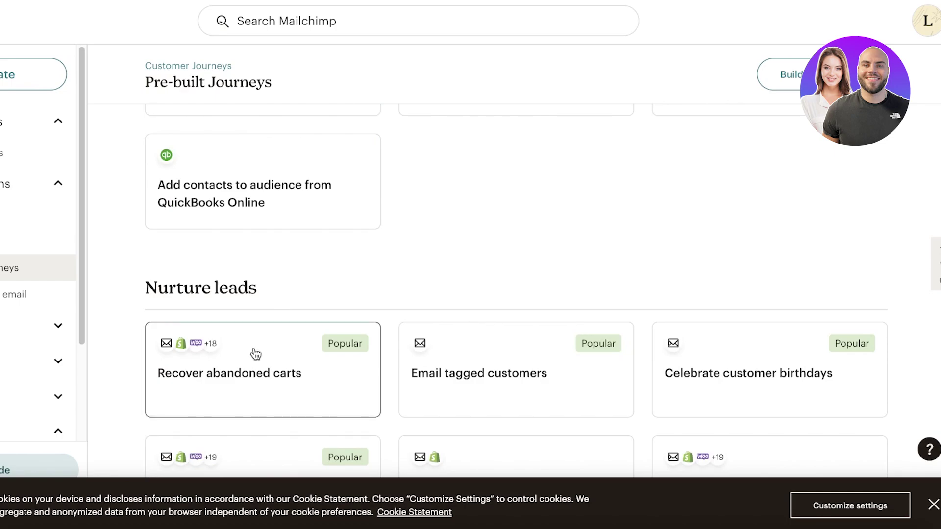
{"action": "scroll", "coordinate": [539, 240], "scroll_direction": "down", "scroll_amount": 3}
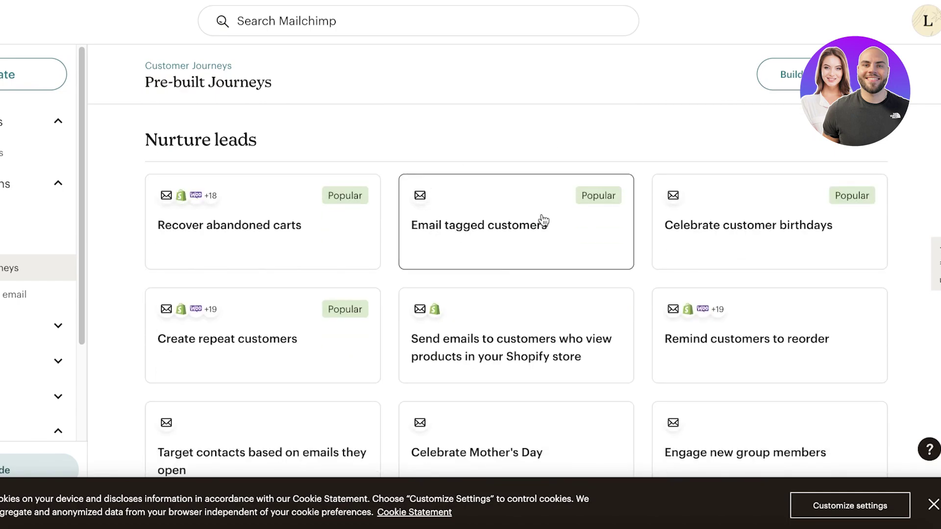
Step: Use the 'Email tagged customers' template and continue with the Miracle HC audience
{"action": "left_click", "coordinate": [471, 240]}
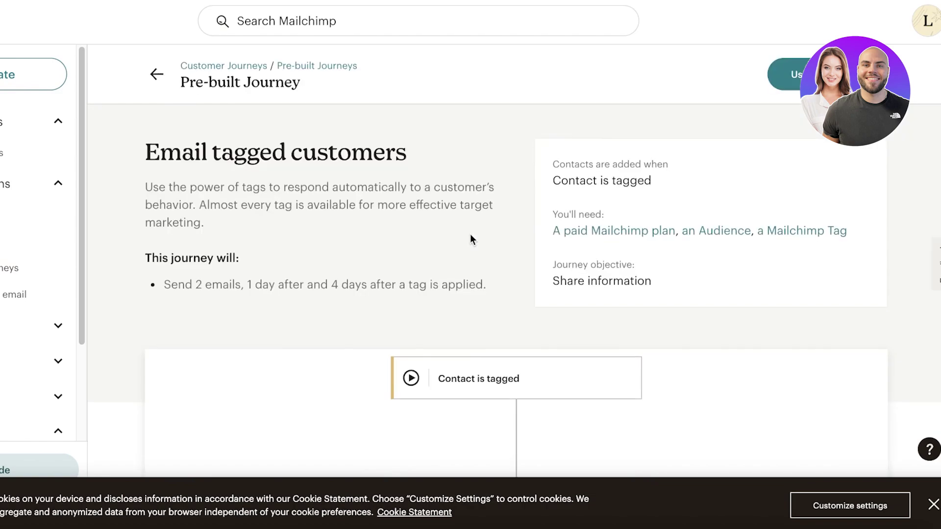
{"action": "scroll", "coordinate": [470, 237], "scroll_direction": "down", "scroll_amount": 5}
{"action": "scroll", "coordinate": [470, 238], "scroll_direction": "up", "scroll_amount": 5}
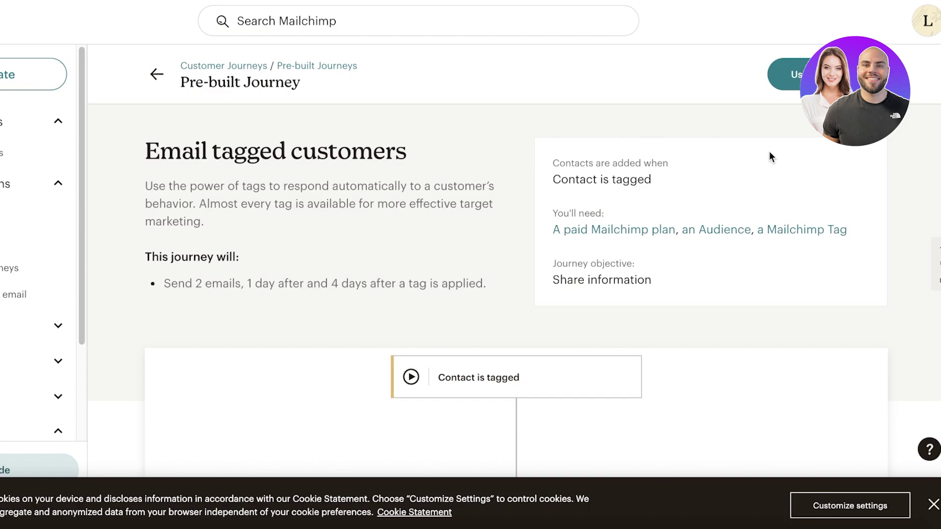
{"action": "left_click", "coordinate": [786, 75]}
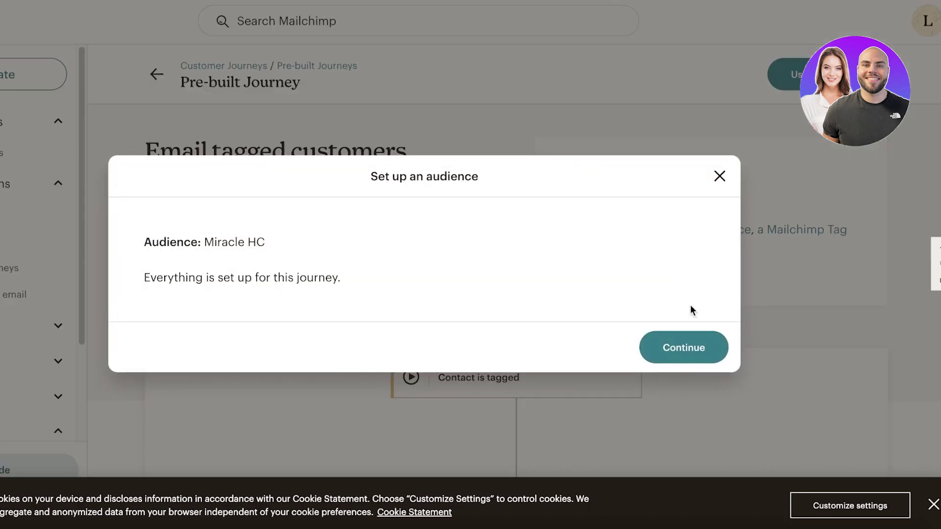
{"action": "left_click", "coordinate": [713, 343]}
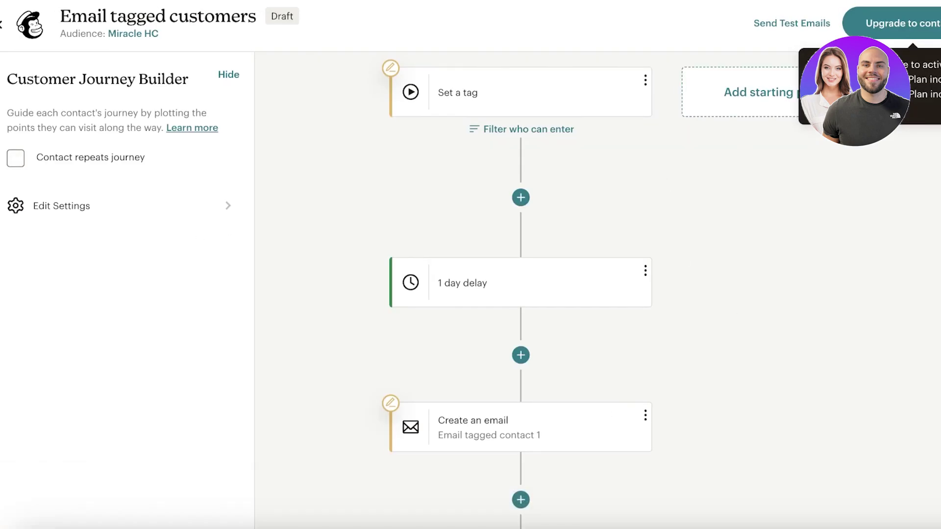
Step: Trigger the journey with the new Newsletter Subs tag, then open the first email step's settings
{"action": "left_click", "coordinate": [428, 93]}
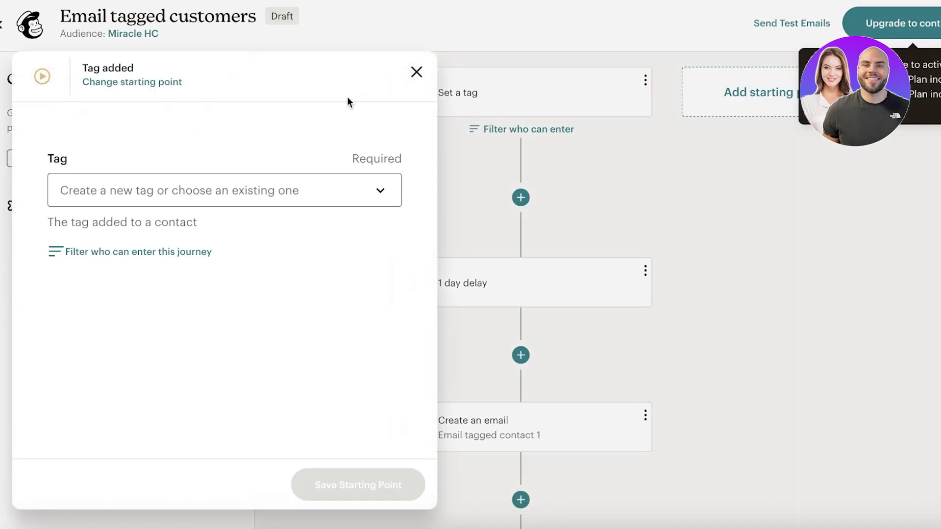
{"action": "left_click", "coordinate": [118, 187]}
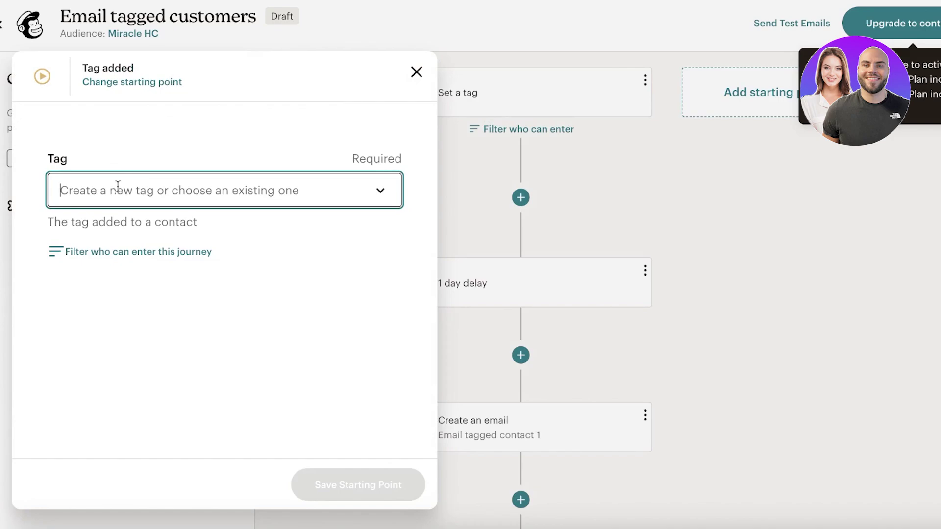
{"action": "type", "text": "Newsl"}
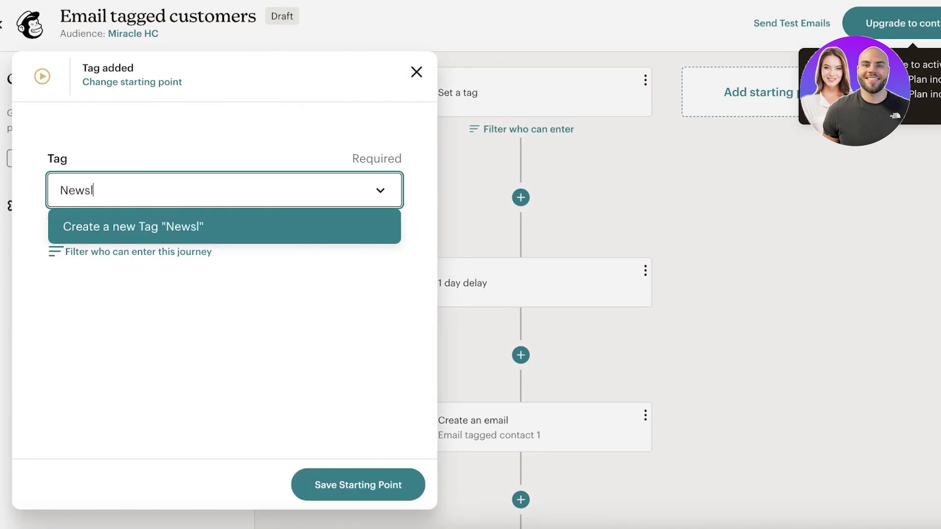
{"action": "type", "text": "etter Subs"}
{"action": "key", "text": "Return"}
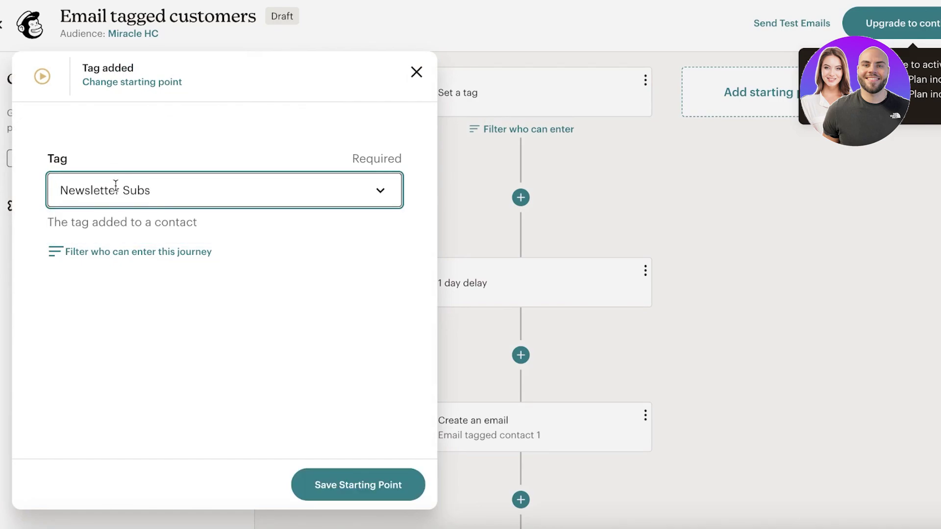
{"action": "left_click", "coordinate": [374, 479]}
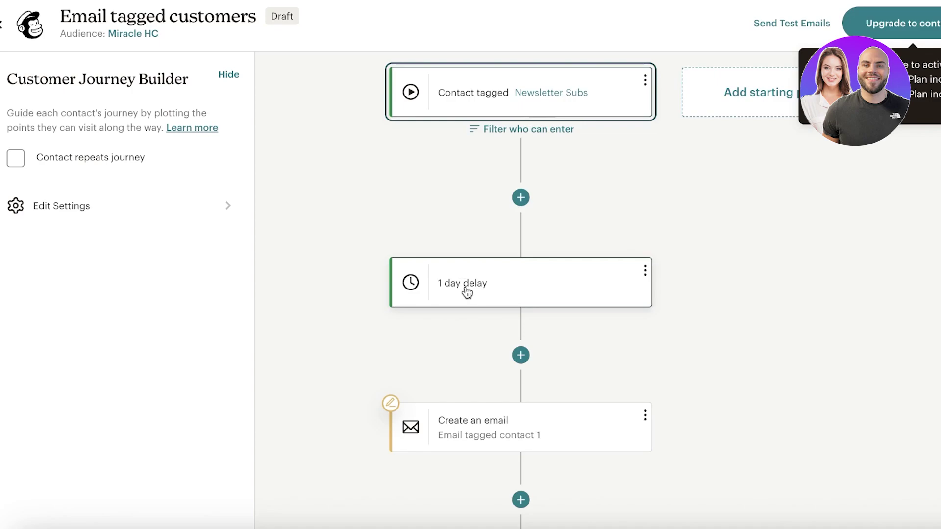
{"action": "left_click", "coordinate": [492, 443]}
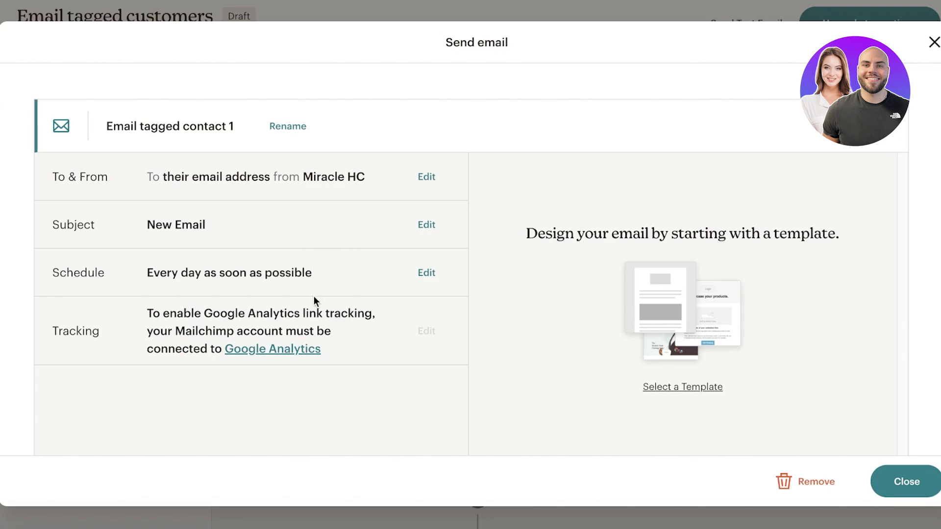
Step: Replace the subject 'New Email' with 'Summer 24' Collection'
{"action": "left_click", "coordinate": [435, 223]}
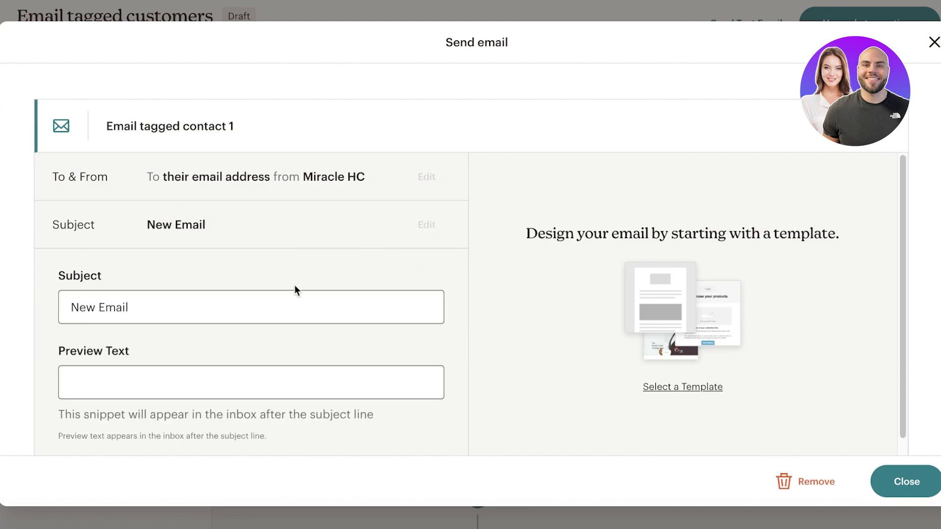
{"action": "triple_click", "coordinate": [230, 306]}
{"action": "type", "text": "Summ"}
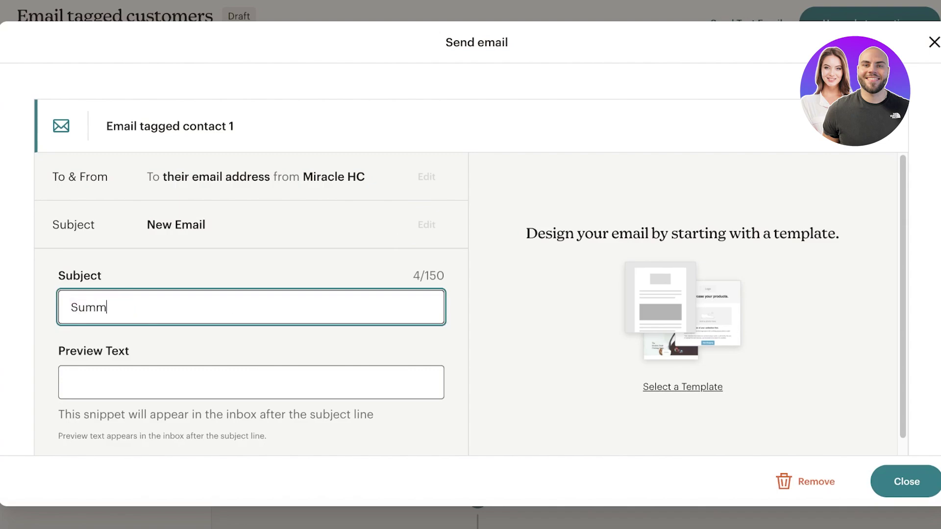
{"action": "type", "text": "er 24' Collection"}
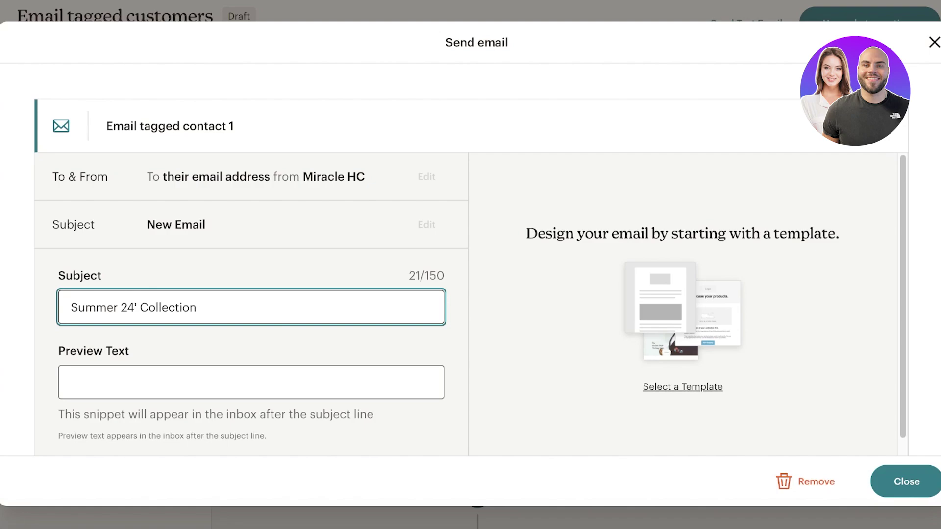
Step: Add the preview text 'The summer drop is here!' and save the subject and preview
{"action": "scroll", "coordinate": [227, 193], "scroll_direction": "down", "scroll_amount": 2}
{"action": "left_click", "coordinate": [184, 283]}
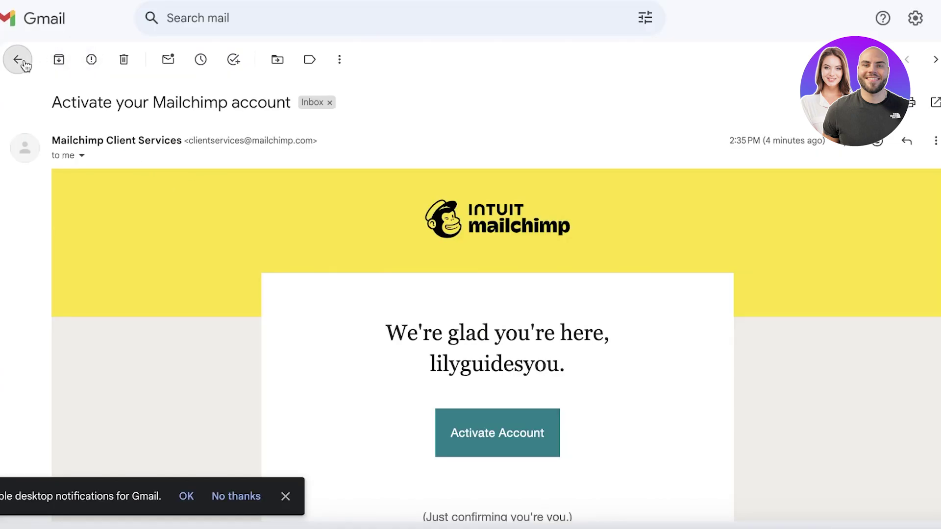
{"action": "left_click", "coordinate": [18, 60]}
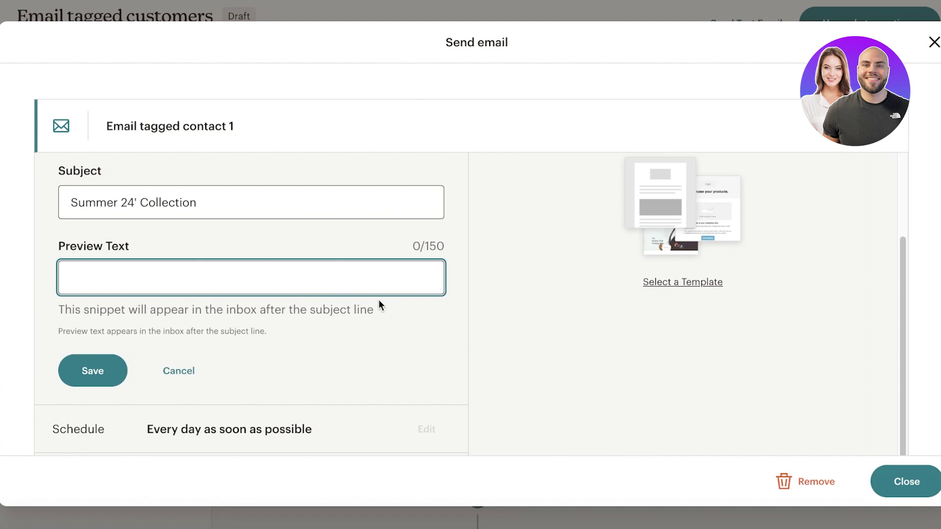
{"action": "type", "text": "A"}
{"action": "key", "text": "BackSpace"}
{"action": "type", "text": "The summer dr"}
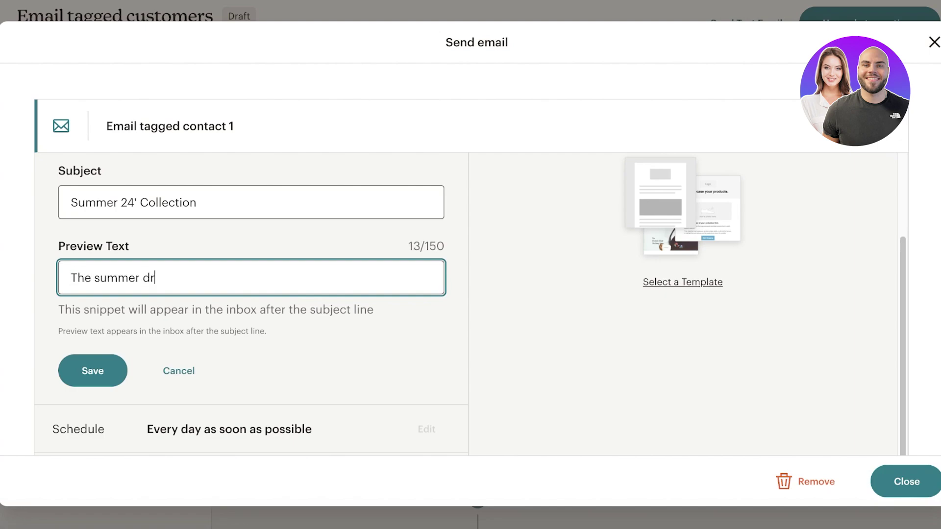
{"action": "type", "text": "op is here!"}
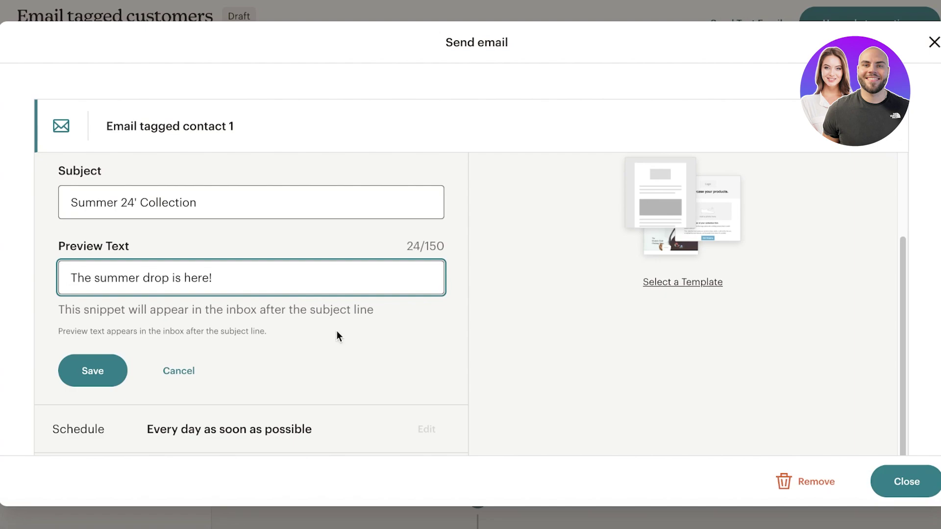
{"action": "left_click", "coordinate": [86, 370]}
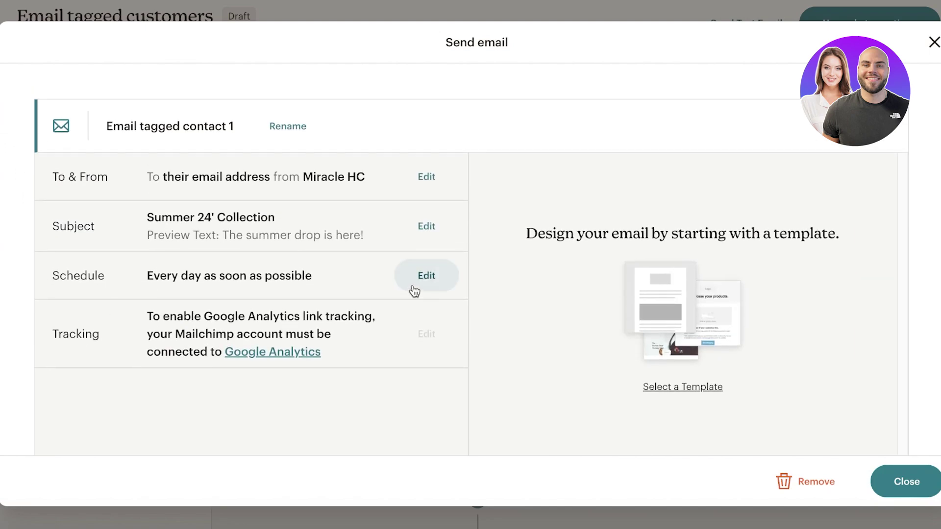
{"action": "left_click", "coordinate": [416, 284]}
{"action": "left_click", "coordinate": [361, 339]}
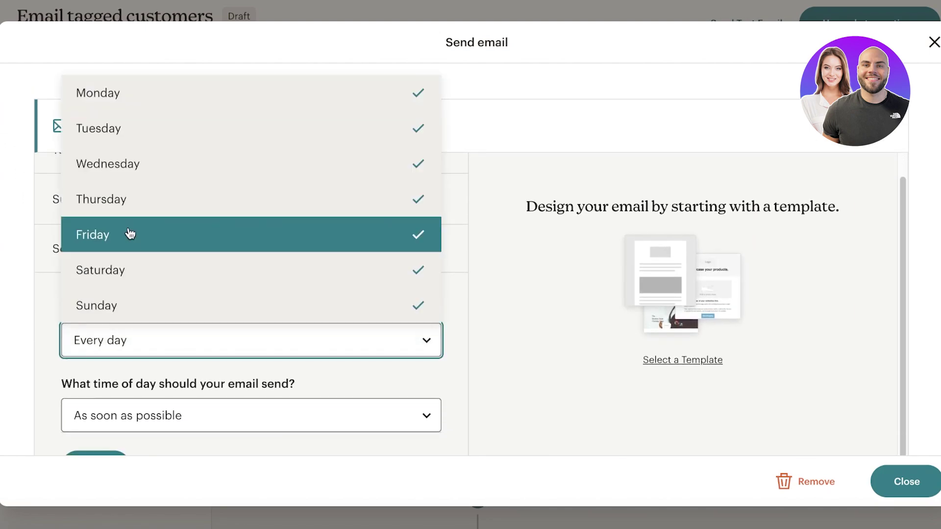
{"action": "left_click", "coordinate": [167, 200]}
{"action": "left_click", "coordinate": [159, 169]}
{"action": "left_click", "coordinate": [164, 132]}
{"action": "left_click", "coordinate": [175, 98]}
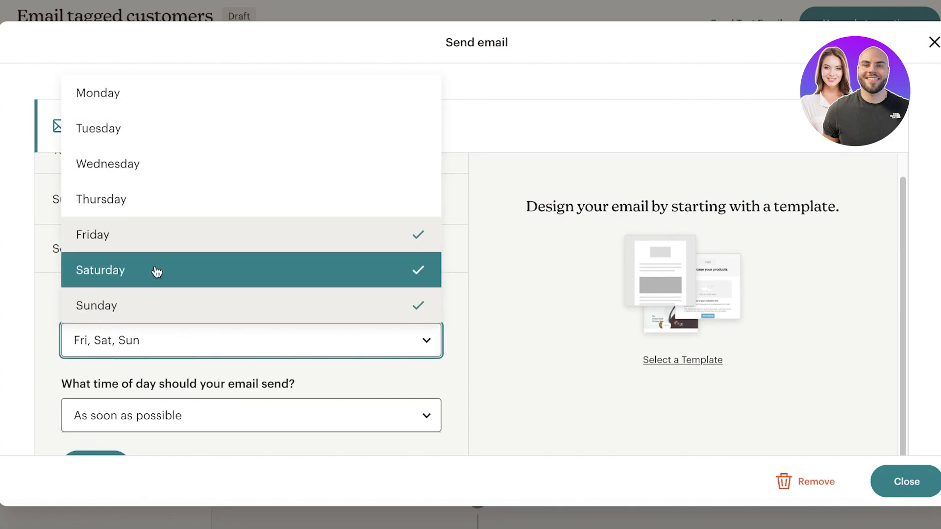
{"action": "left_click", "coordinate": [225, 385]}
{"action": "scroll", "coordinate": [225, 385], "scroll_direction": "down", "scroll_amount": 1}
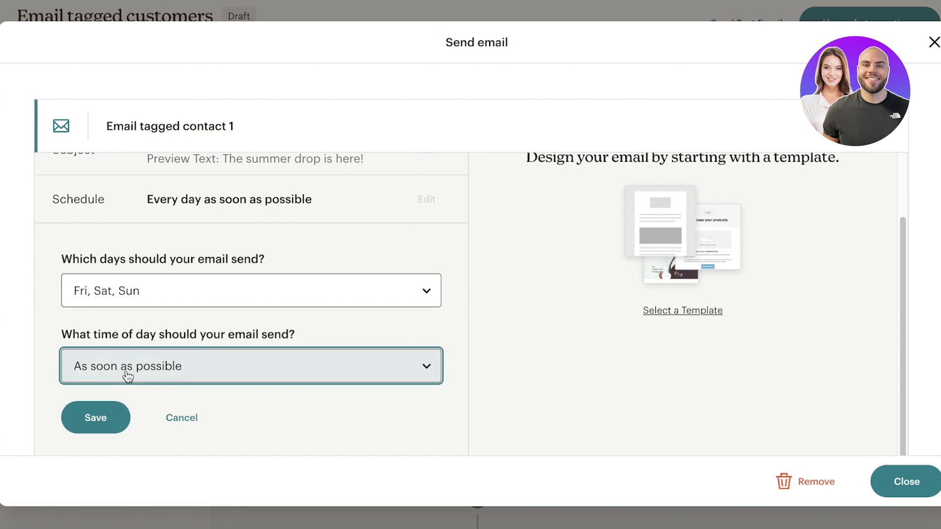
{"action": "left_click", "coordinate": [97, 348]}
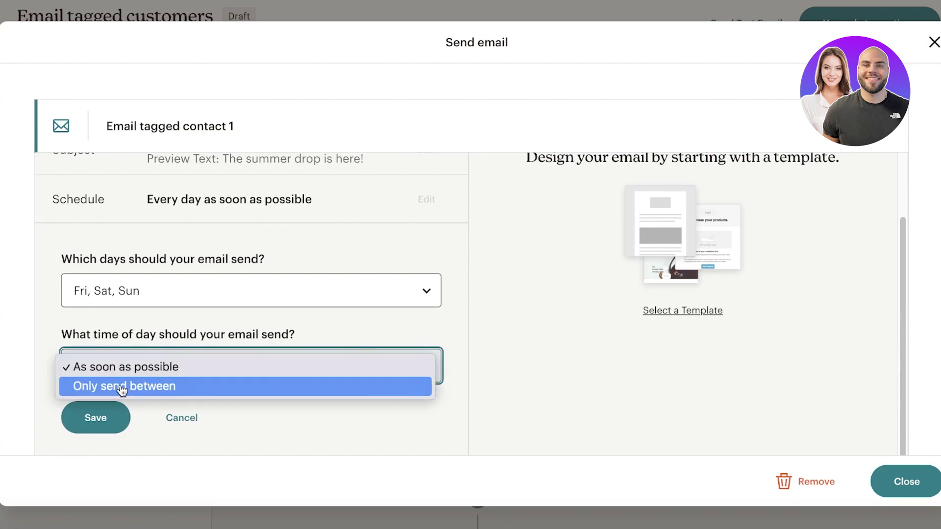
{"action": "left_click", "coordinate": [177, 311]}
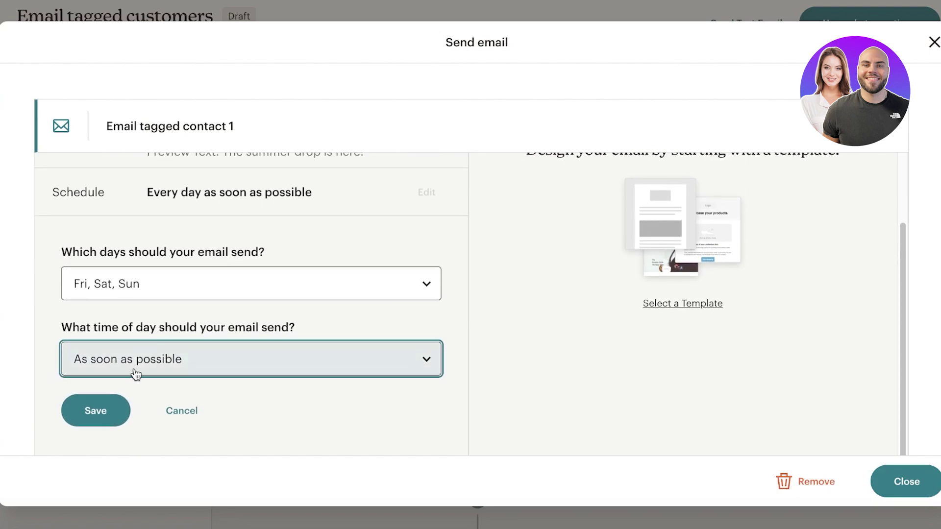
{"action": "left_click", "coordinate": [94, 417]}
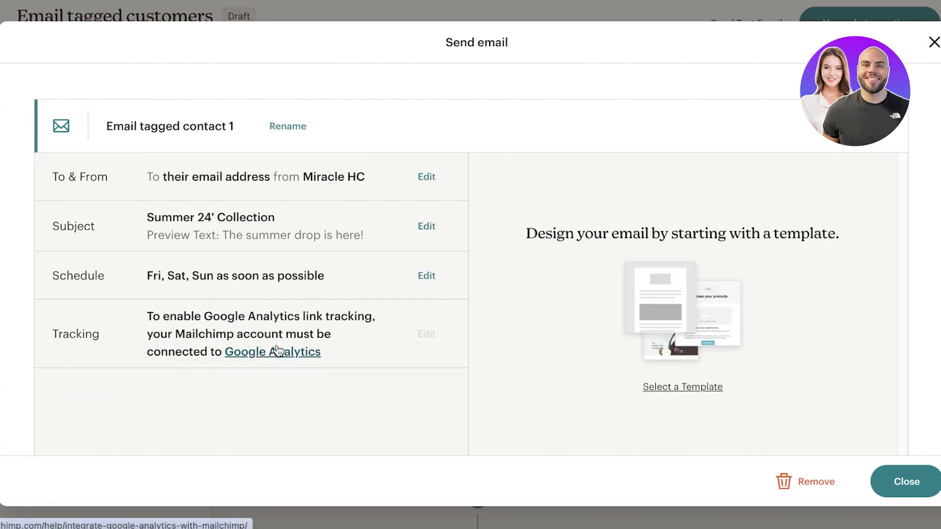
{"action": "left_click", "coordinate": [903, 479]}
{"action": "left_click", "coordinate": [454, 434]}
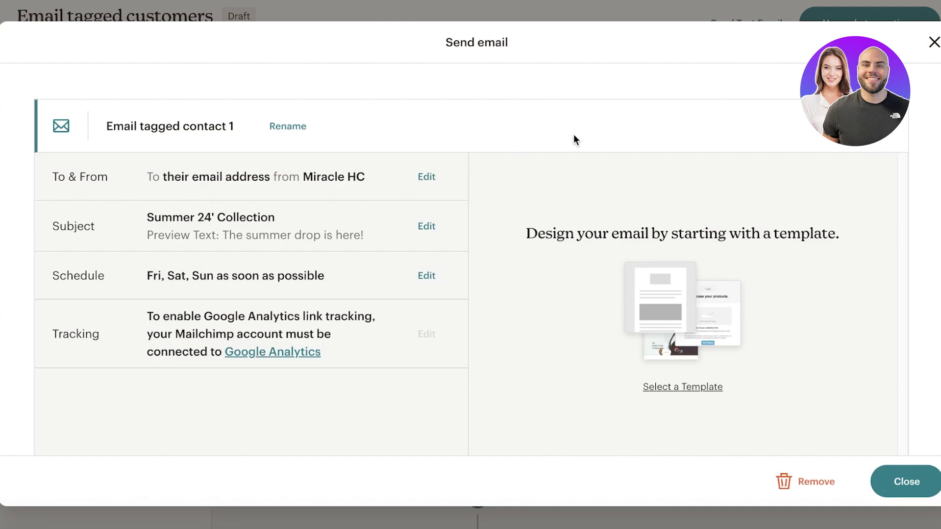
Step: Open Select a Template and browse the Mailchimp Templates gallery
{"action": "left_click", "coordinate": [684, 394]}
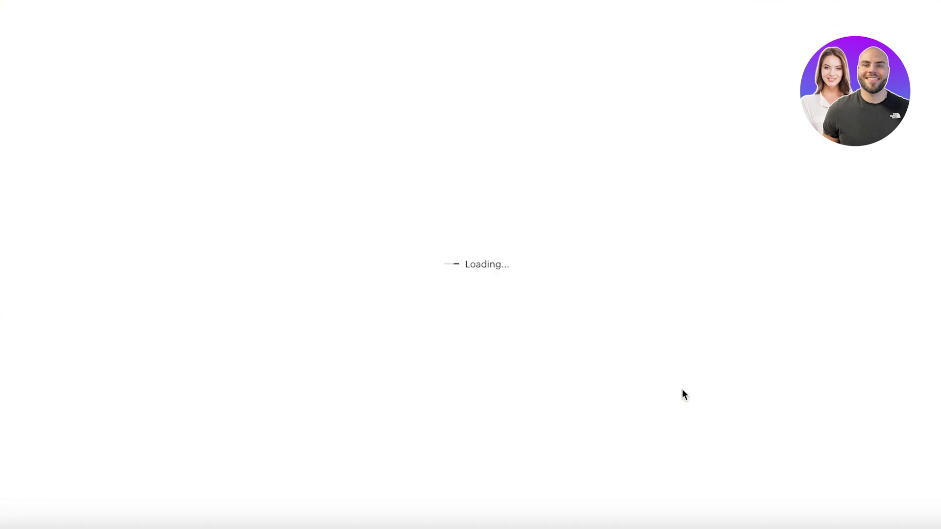
{"action": "scroll", "coordinate": [498, 290], "scroll_direction": "down", "scroll_amount": 5}
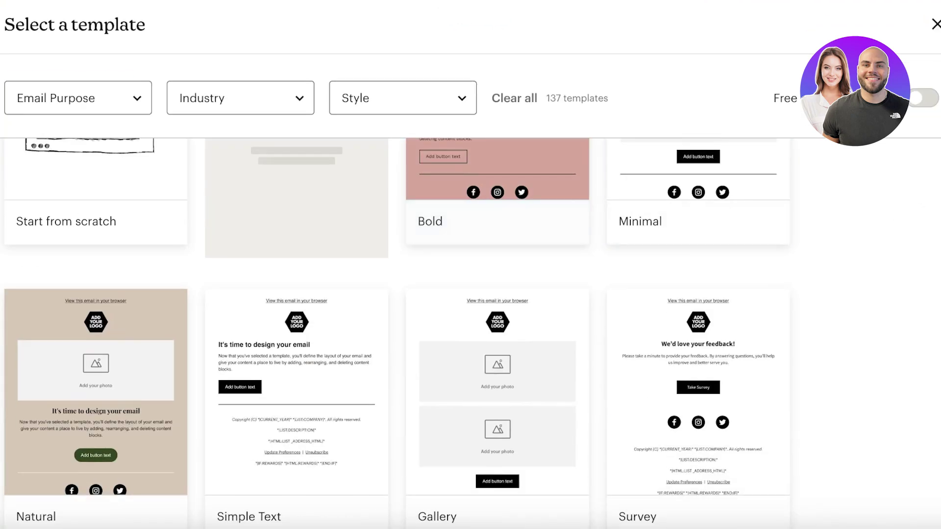
{"action": "scroll", "coordinate": [913, 254], "scroll_direction": "up", "scroll_amount": 5}
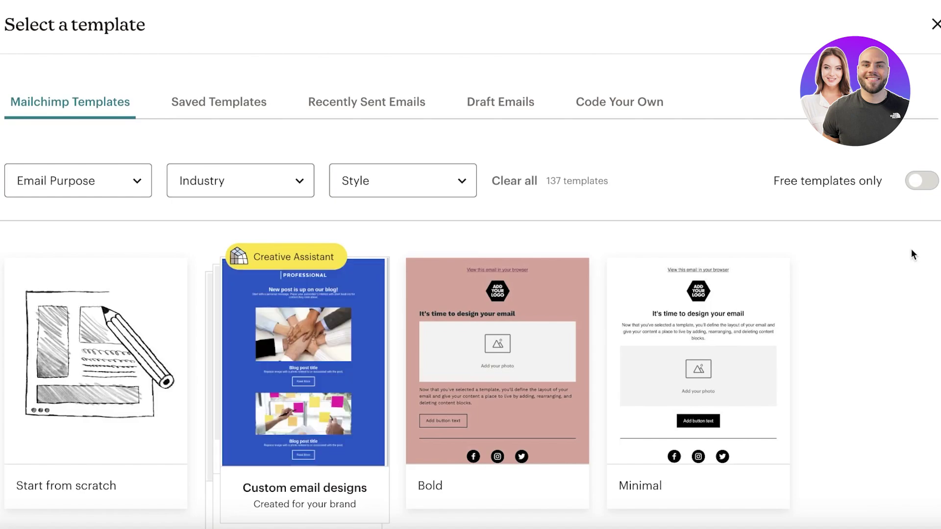
{"action": "scroll", "coordinate": [913, 254], "scroll_direction": "down", "scroll_amount": 3}
{"action": "scroll", "coordinate": [88, 229], "scroll_direction": "up", "scroll_amount": 3}
{"action": "mouse_move", "coordinate": [146, 298]}
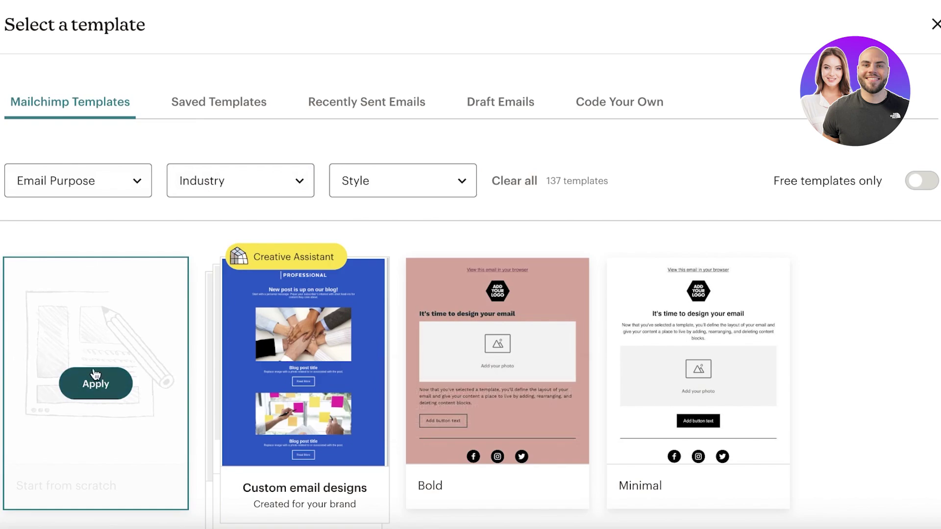
Step: Apply the Start from scratch layout and upload 1.png from the Downloads logo folder as the header logo
{"action": "left_click", "coordinate": [100, 392]}
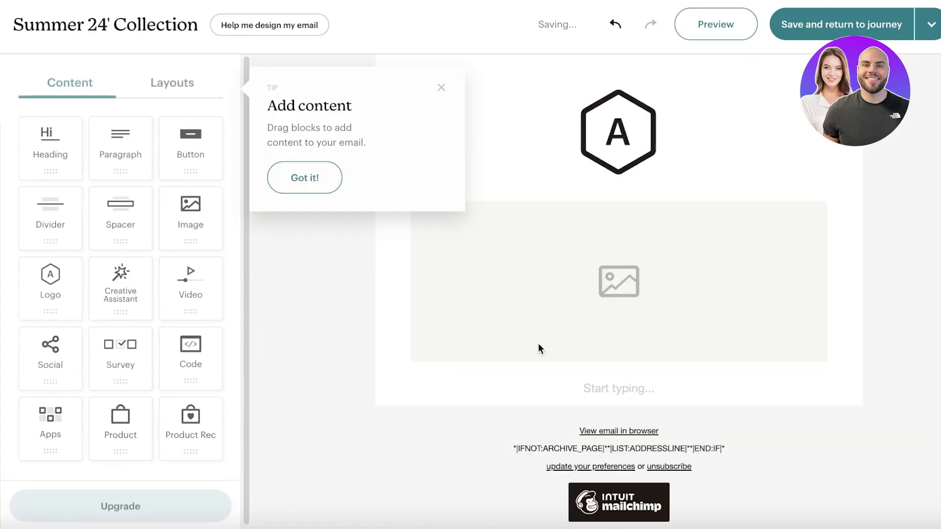
{"action": "left_click", "coordinate": [441, 90]}
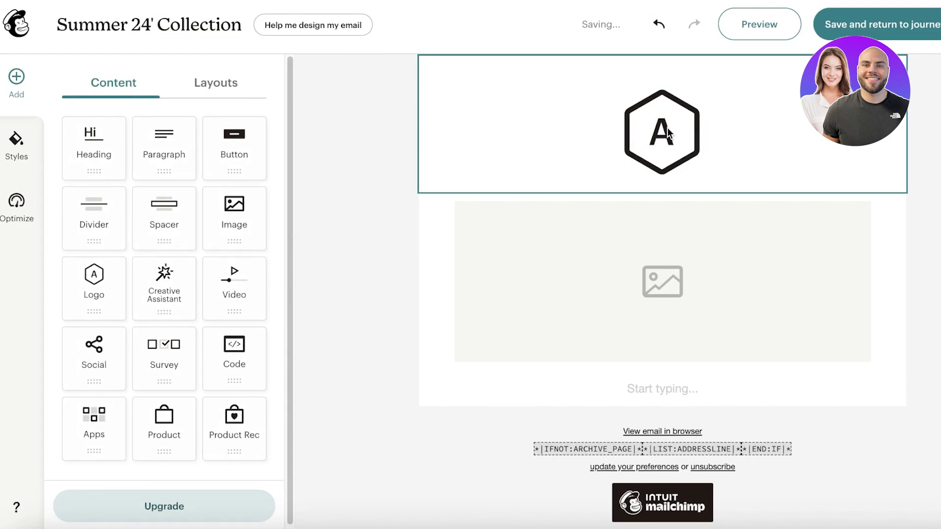
{"action": "left_click", "coordinate": [669, 133]}
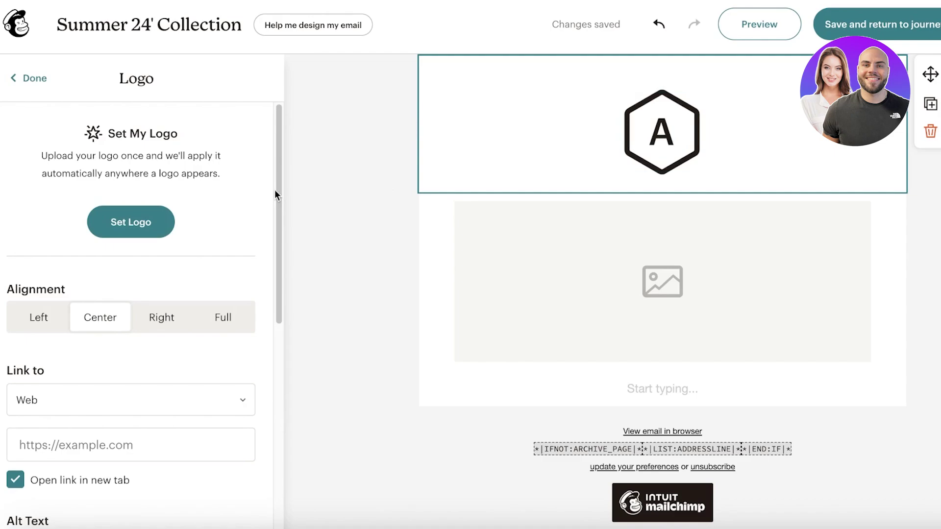
{"action": "left_click", "coordinate": [152, 222]}
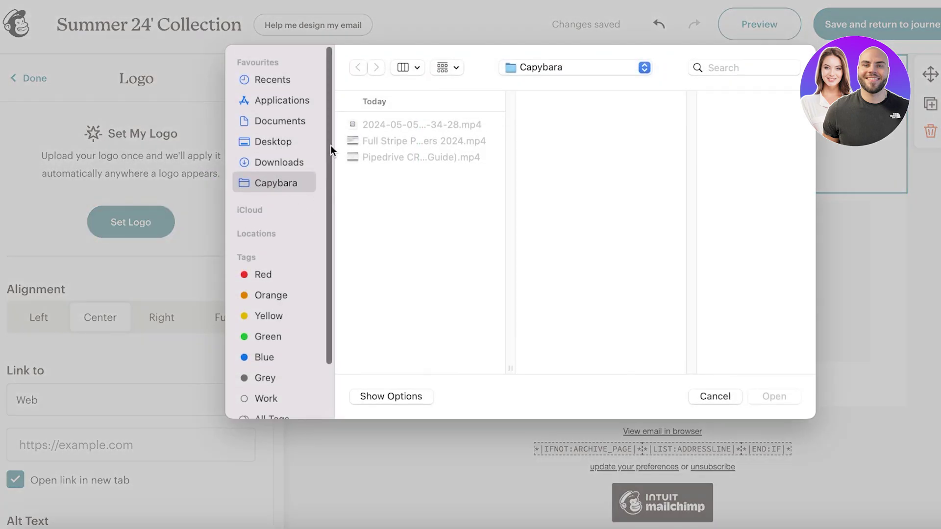
{"action": "left_click", "coordinate": [285, 156]}
{"action": "left_click", "coordinate": [404, 261]}
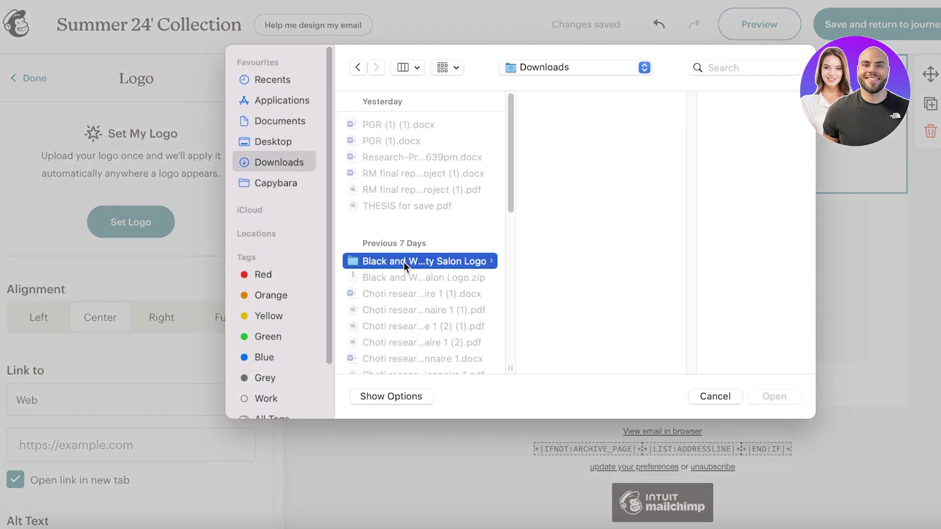
{"action": "left_click", "coordinate": [580, 139]}
{"action": "left_click", "coordinate": [576, 124]}
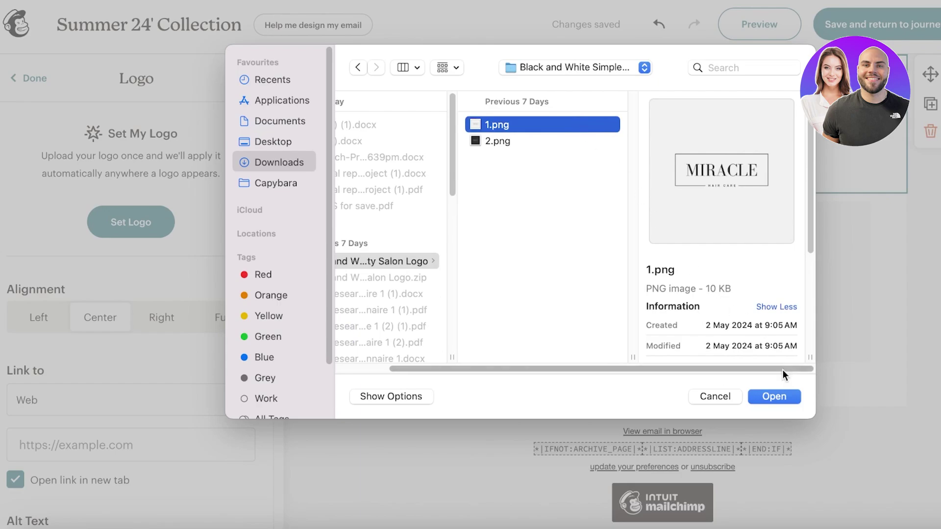
{"action": "left_click", "coordinate": [778, 395]}
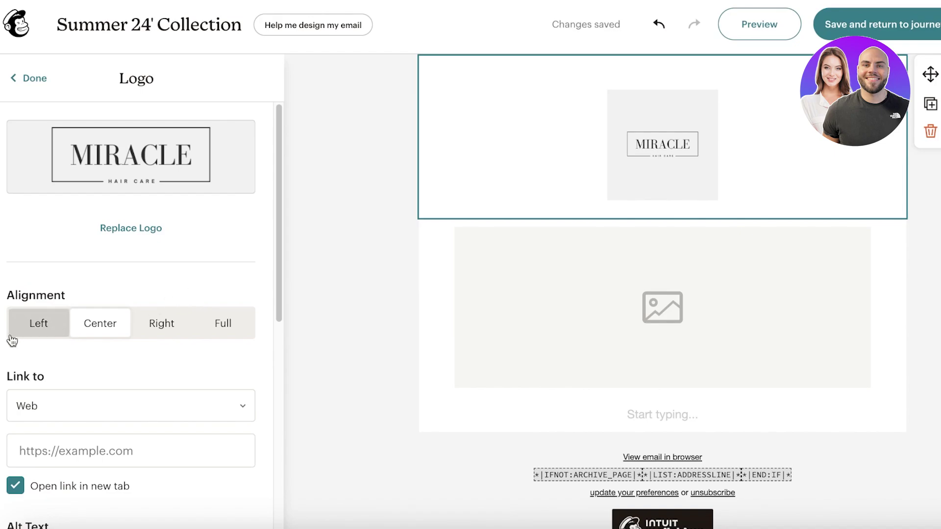
Step: Try the logo alignment options and settle on Center
{"action": "left_click", "coordinate": [44, 322]}
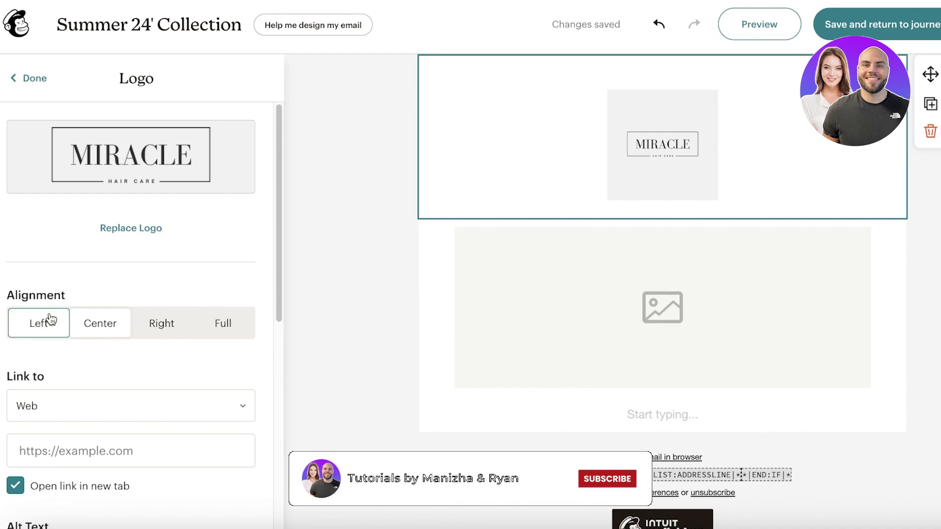
{"action": "left_click", "coordinate": [169, 326]}
{"action": "left_click", "coordinate": [201, 326]}
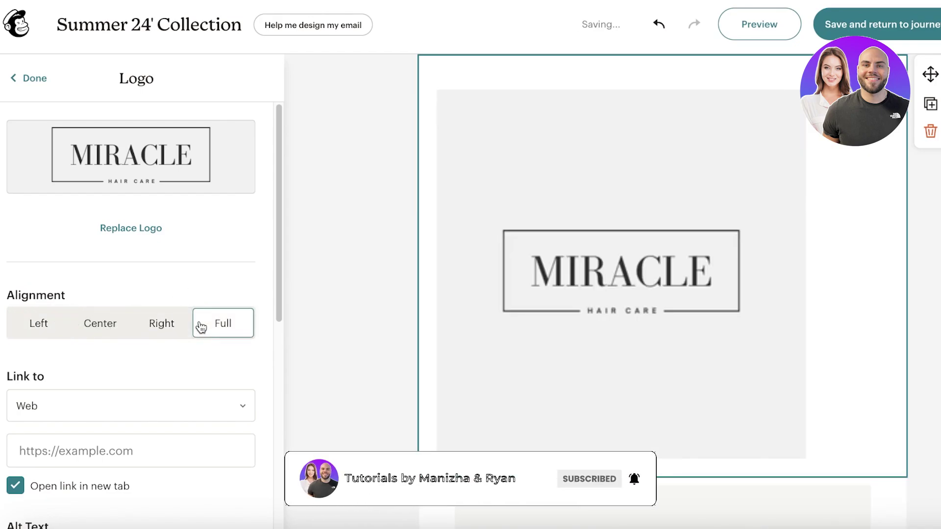
{"action": "left_click", "coordinate": [95, 325]}
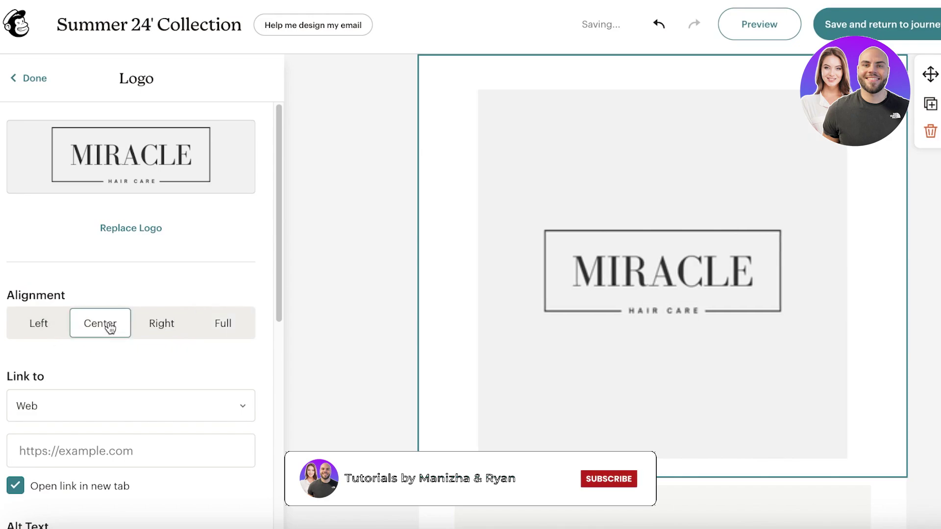
{"action": "left_click", "coordinate": [152, 329]}
{"action": "left_click", "coordinate": [63, 329]}
{"action": "left_click", "coordinate": [183, 330]}
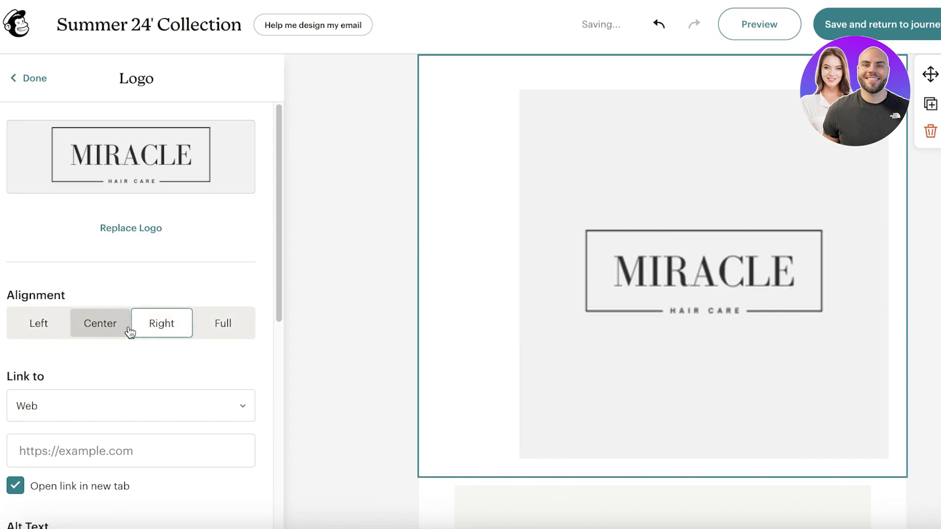
{"action": "left_click", "coordinate": [204, 329]}
{"action": "scroll", "coordinate": [147, 318], "scroll_direction": "down", "scroll_amount": 1}
{"action": "left_click", "coordinate": [83, 298]}
{"action": "scroll", "coordinate": [75, 330], "scroll_direction": "down", "scroll_amount": 4}
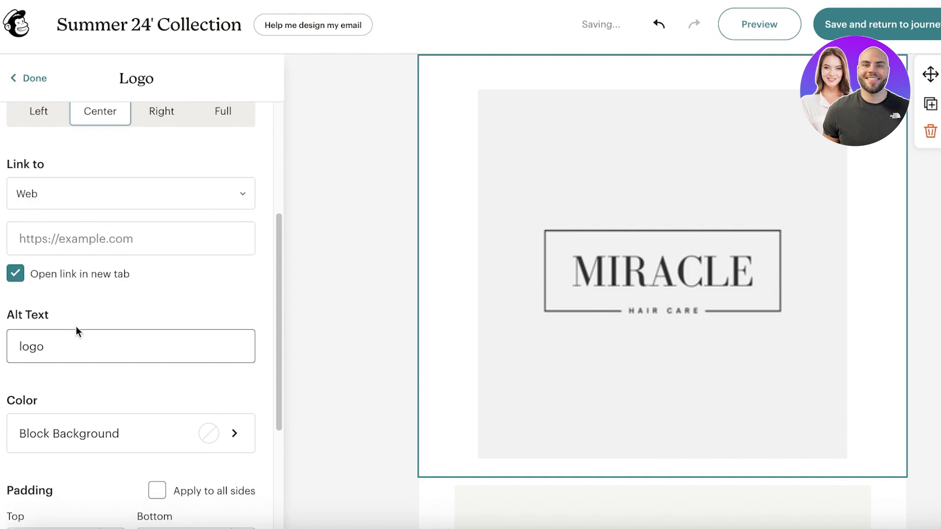
Step: Set the logo block background colour to the light grey F4F4F4 swatch
{"action": "left_click", "coordinate": [101, 417]}
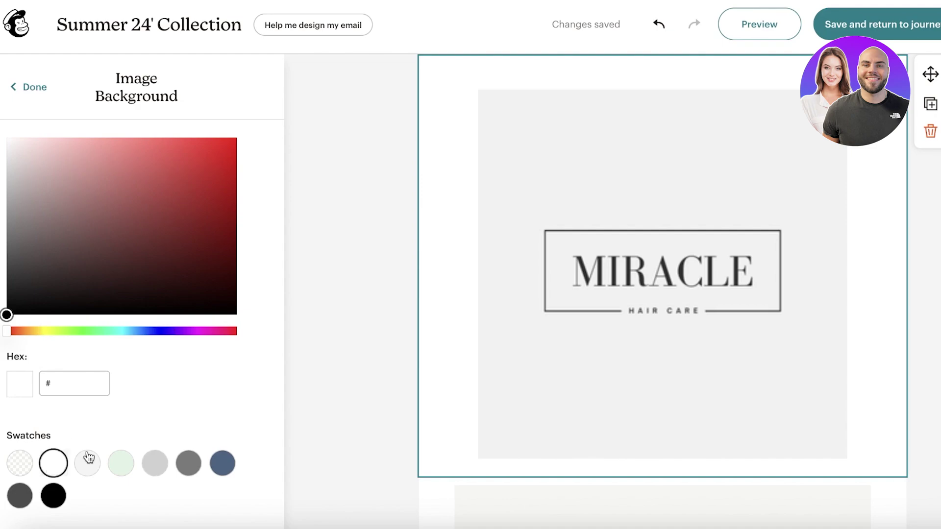
{"action": "left_click_drag", "start_coordinate": [105, 248], "coordinate": [22, 147]}
{"action": "left_click_drag", "start_coordinate": [13, 181], "coordinate": [17, 186]}
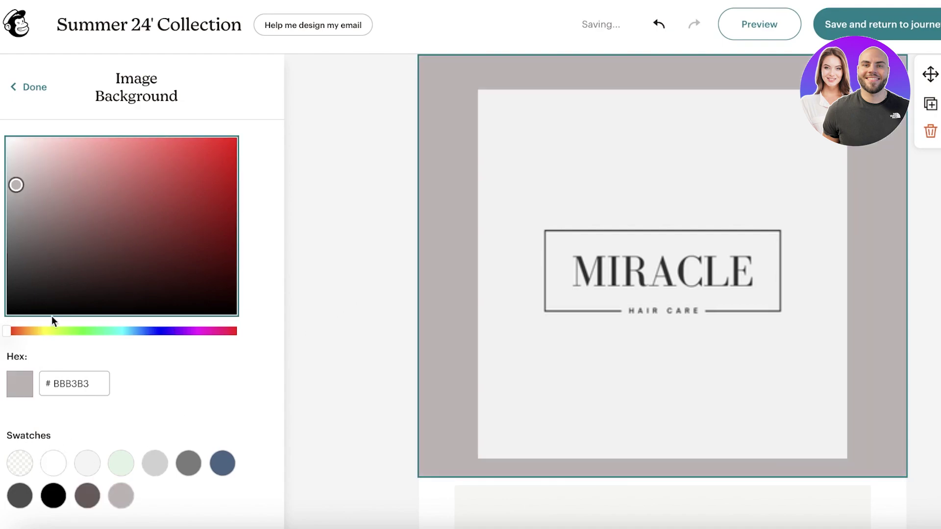
{"action": "left_click", "coordinate": [87, 463]}
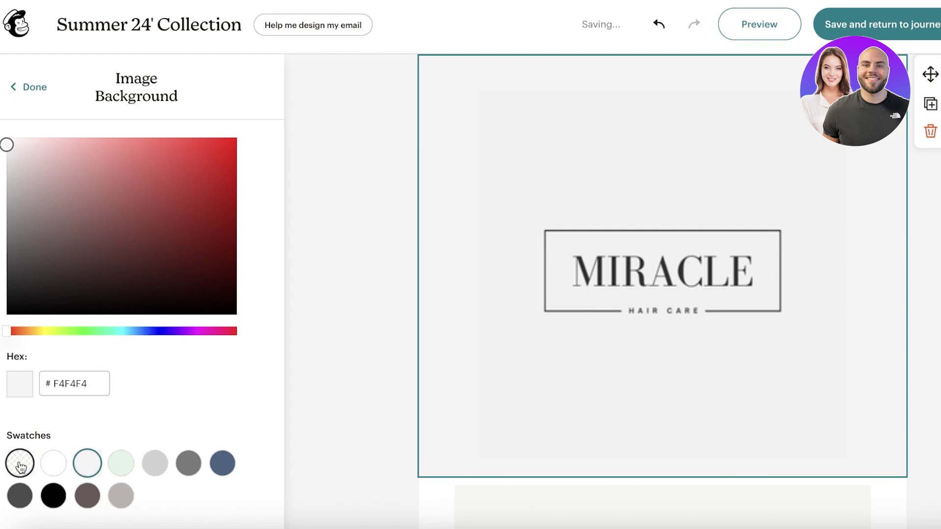
{"action": "left_click", "coordinate": [155, 462]}
{"action": "left_click", "coordinate": [220, 465]}
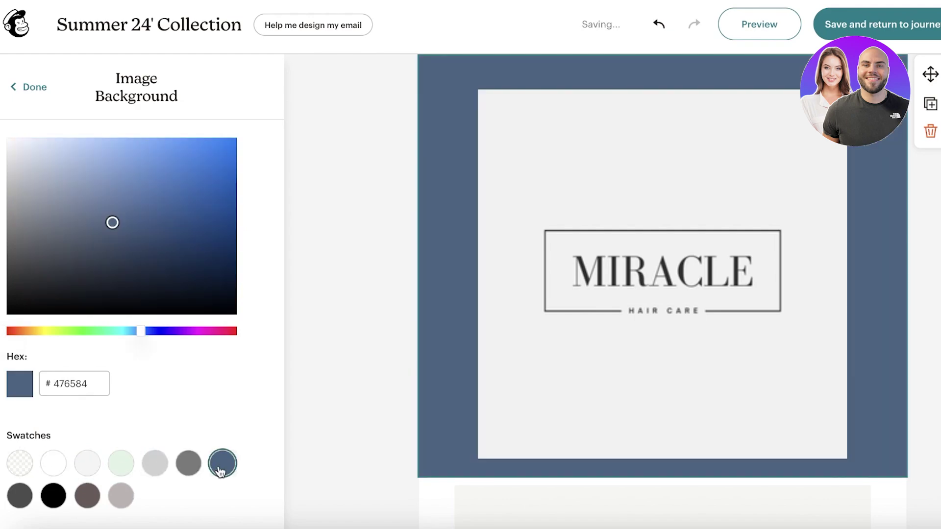
{"action": "left_click", "coordinate": [88, 464]}
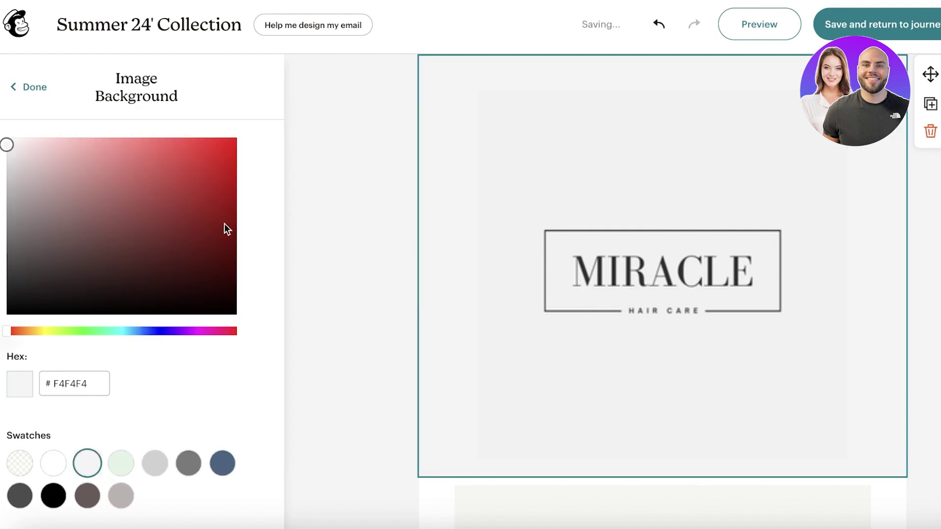
{"action": "left_click", "coordinate": [18, 92]}
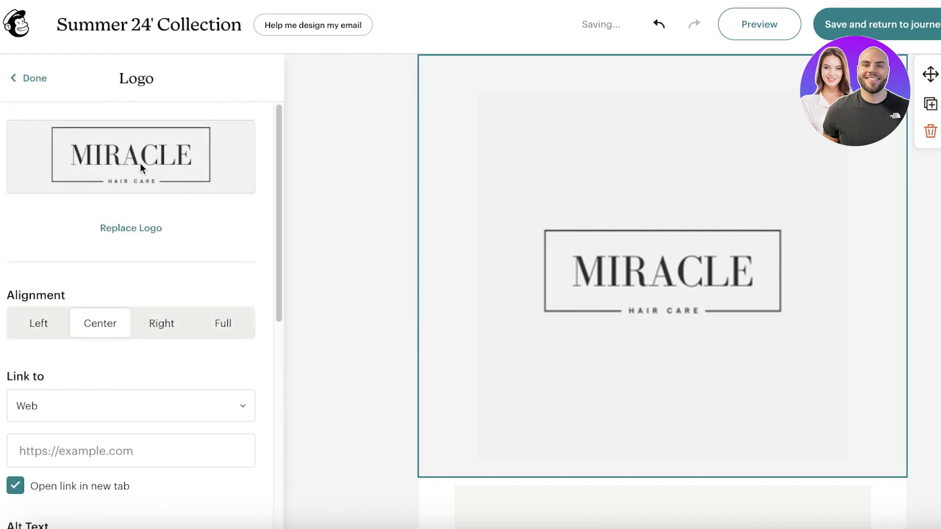
{"action": "scroll", "coordinate": [95, 343], "scroll_direction": "down", "scroll_amount": 5}
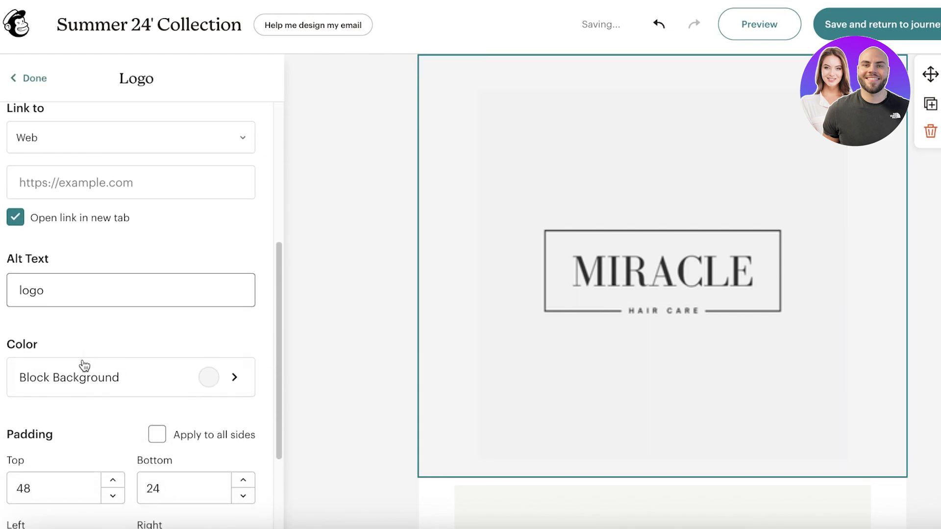
{"action": "scroll", "coordinate": [84, 365], "scroll_direction": "down", "scroll_amount": 3}
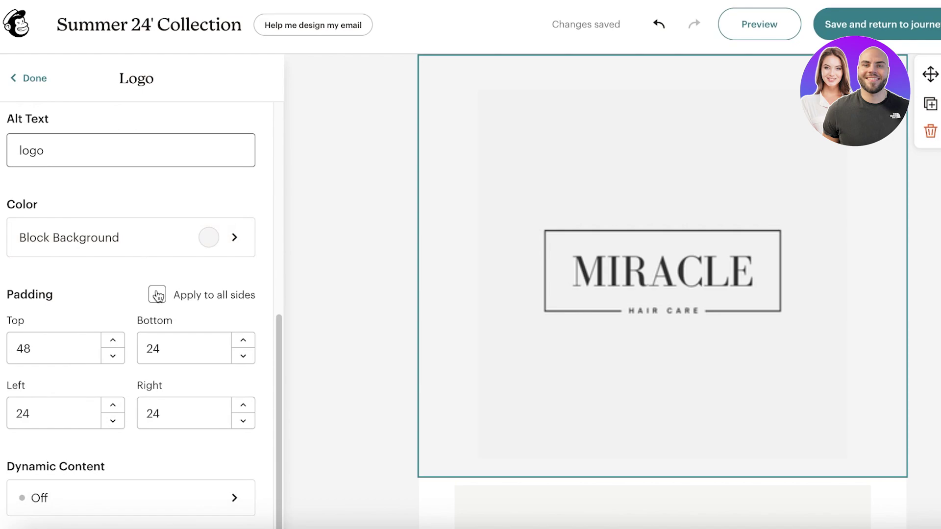
{"action": "scroll", "coordinate": [99, 391], "scroll_direction": "up", "scroll_amount": 8}
Step: Re-pick the MIRACLE logo from the library and set its image background to F1F1F1
{"action": "left_click", "coordinate": [135, 238]}
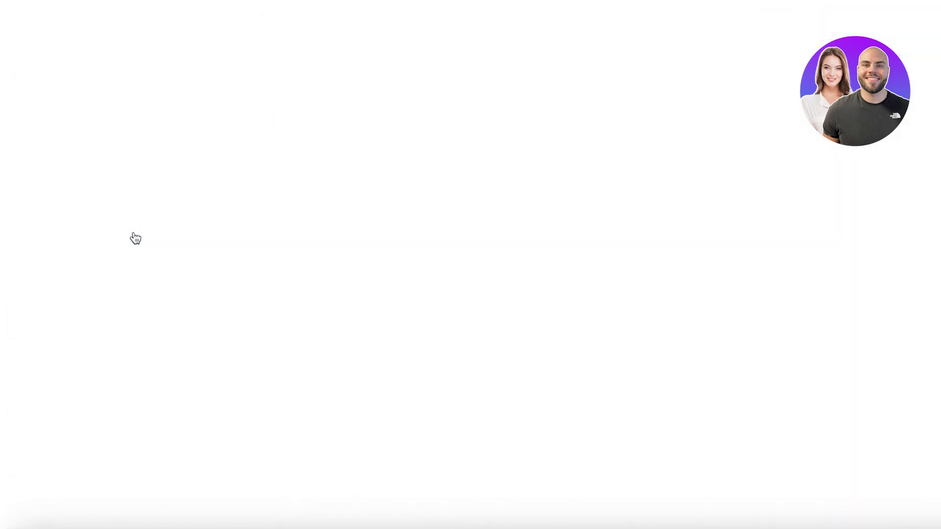
{"action": "left_click", "coordinate": [294, 265]}
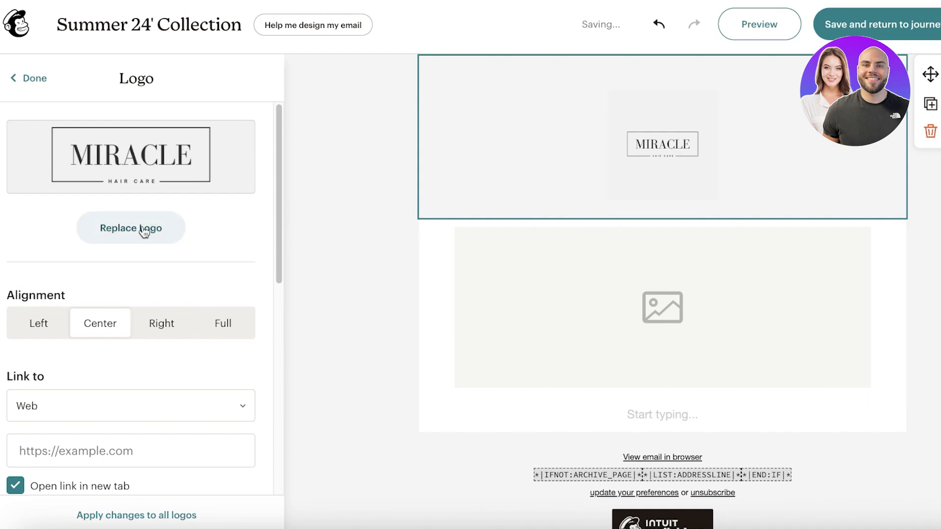
{"action": "scroll", "coordinate": [186, 380], "scroll_direction": "down", "scroll_amount": 5}
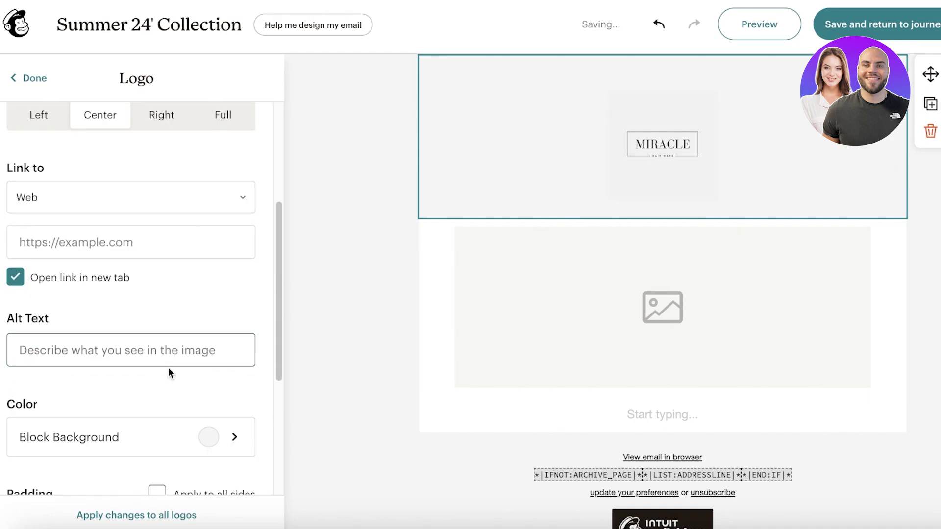
{"action": "left_click", "coordinate": [137, 342]}
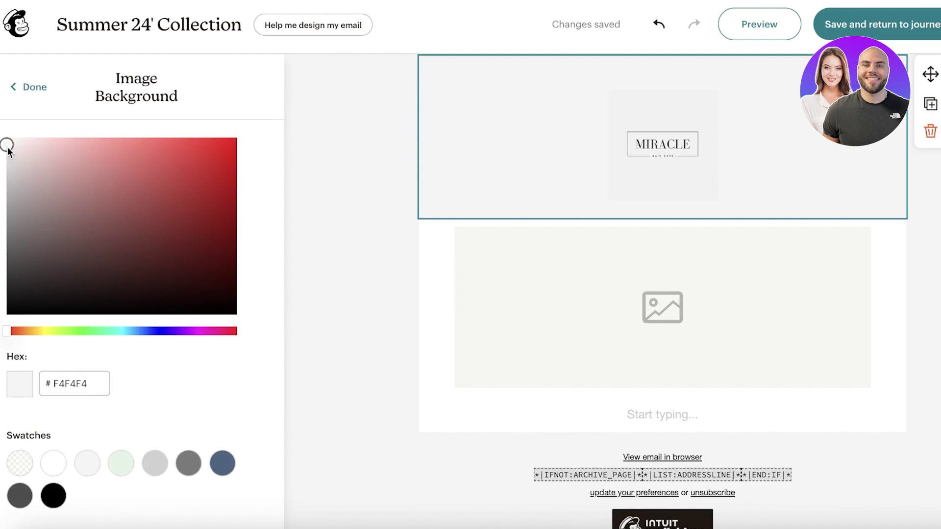
{"action": "left_click", "coordinate": [150, 463]}
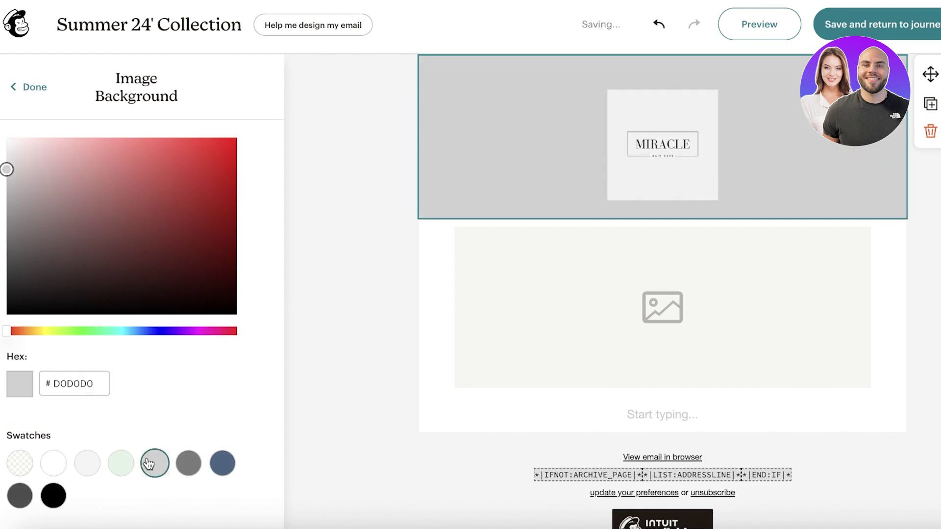
{"action": "left_click", "coordinate": [84, 463]}
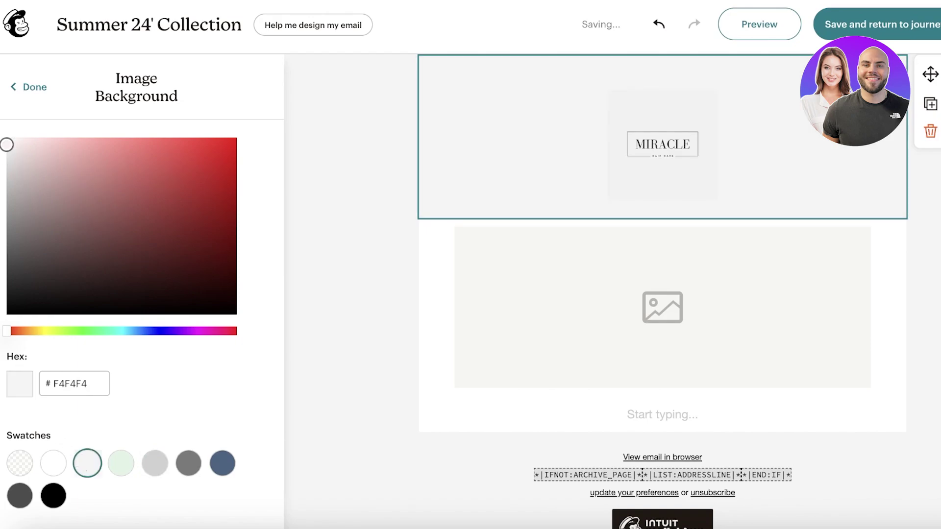
{"action": "left_click", "coordinate": [7, 147]}
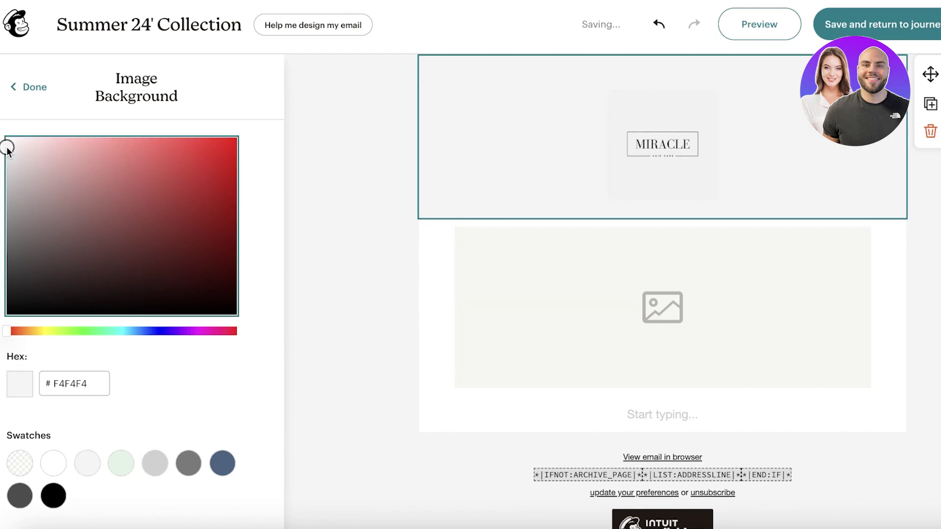
{"action": "left_click", "coordinate": [29, 89]}
{"action": "scroll", "coordinate": [93, 275], "scroll_direction": "down", "scroll_amount": 8}
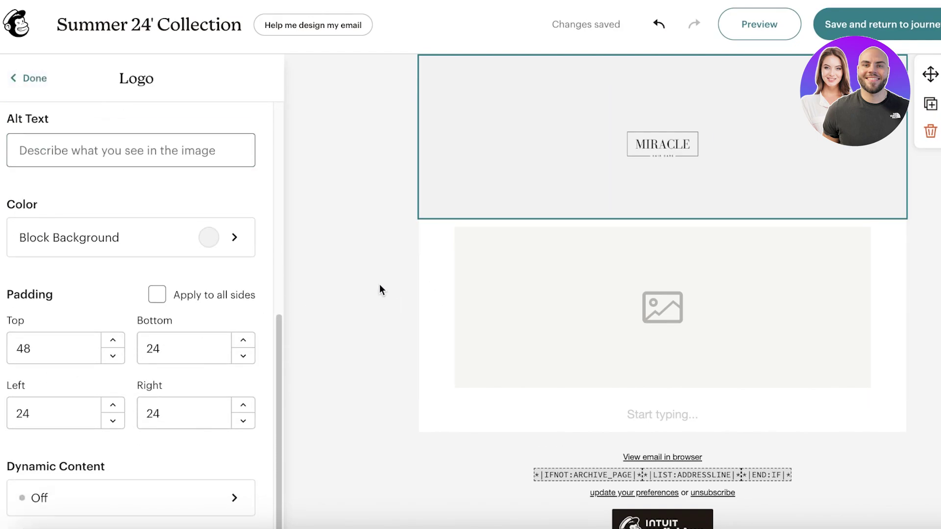
Step: Set the logo block's top and bottom padding to 0 and apply it to all sides
{"action": "left_click", "coordinate": [243, 357]}
{"action": "double_click", "coordinate": [187, 343]}
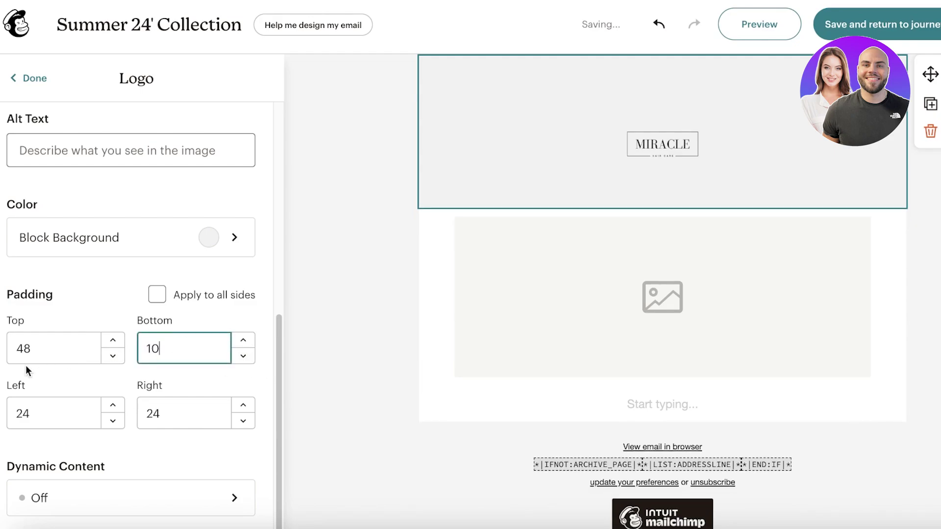
{"action": "double_click", "coordinate": [23, 348]}
{"action": "type", "text": "0"}
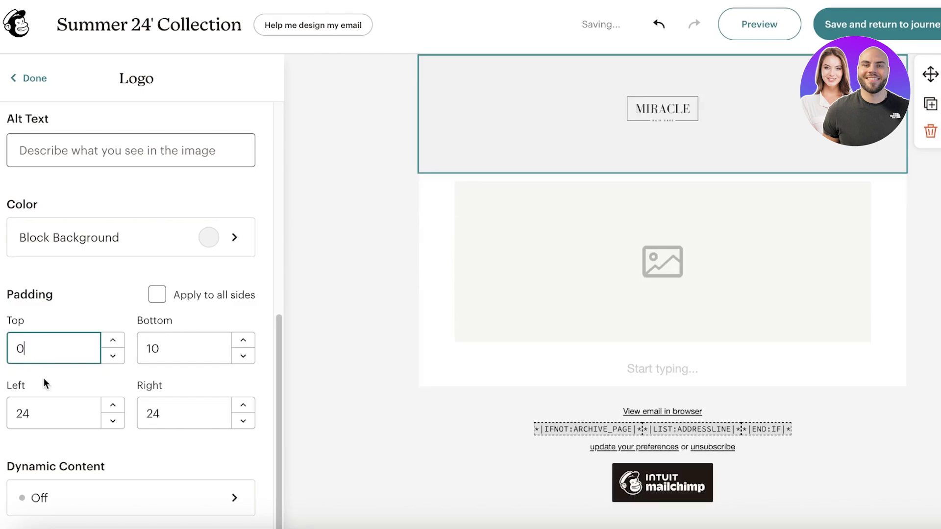
{"action": "key", "text": "Tab"}
{"action": "type", "text": "0"}
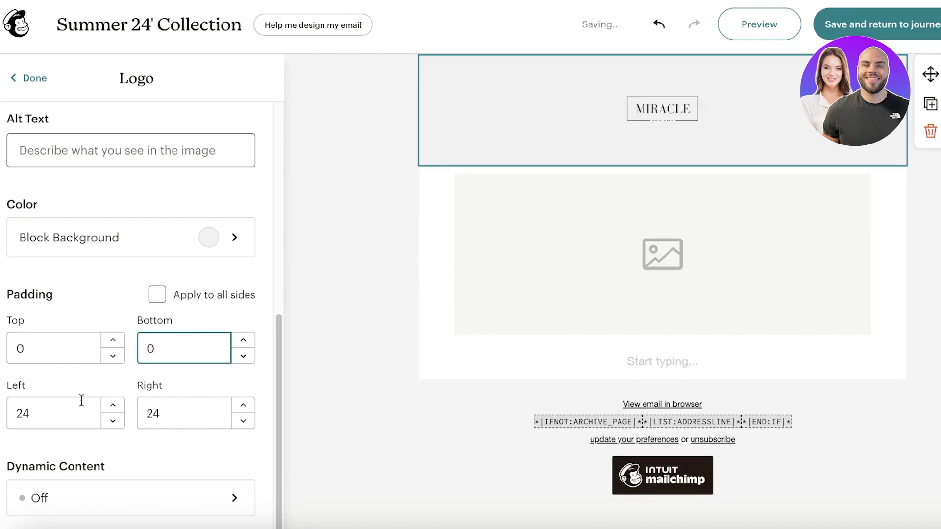
{"action": "double_click", "coordinate": [69, 411]}
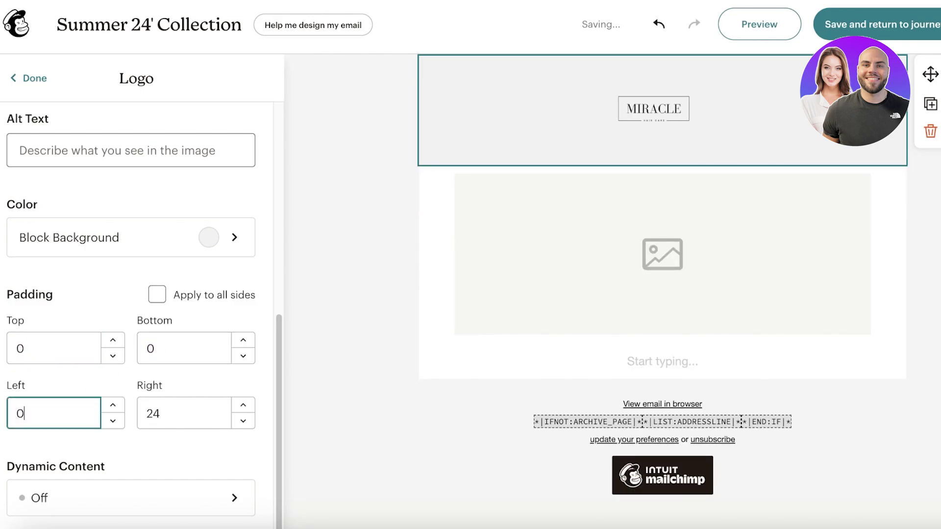
{"action": "double_click", "coordinate": [199, 415]}
{"action": "left_click", "coordinate": [157, 294]}
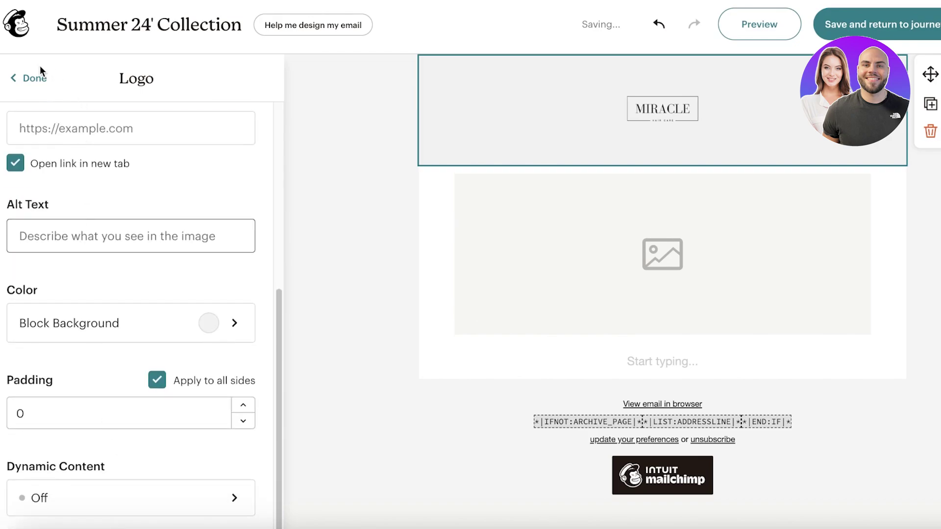
{"action": "left_click", "coordinate": [33, 77]}
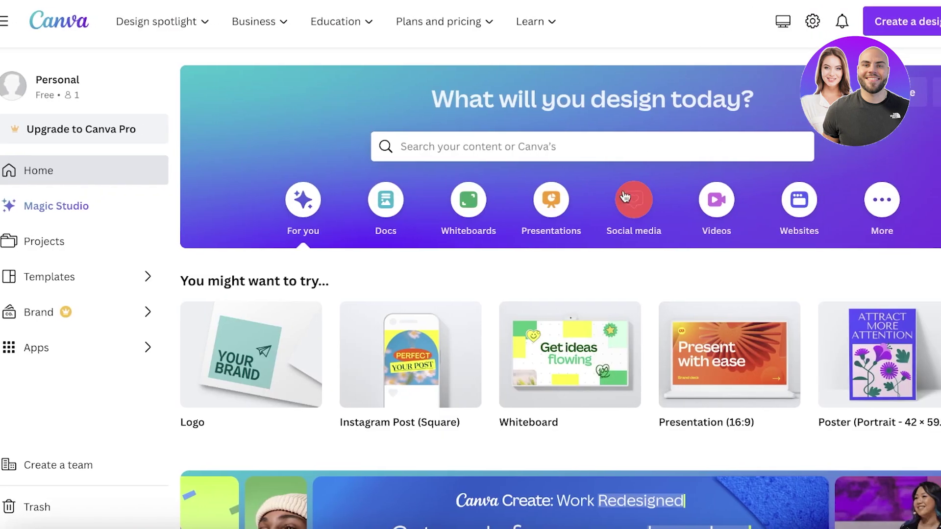
Step: Search Canva templates for 'newsletters' and look over the results
{"action": "left_click", "coordinate": [598, 147]}
{"action": "type", "text": "newsletter"}
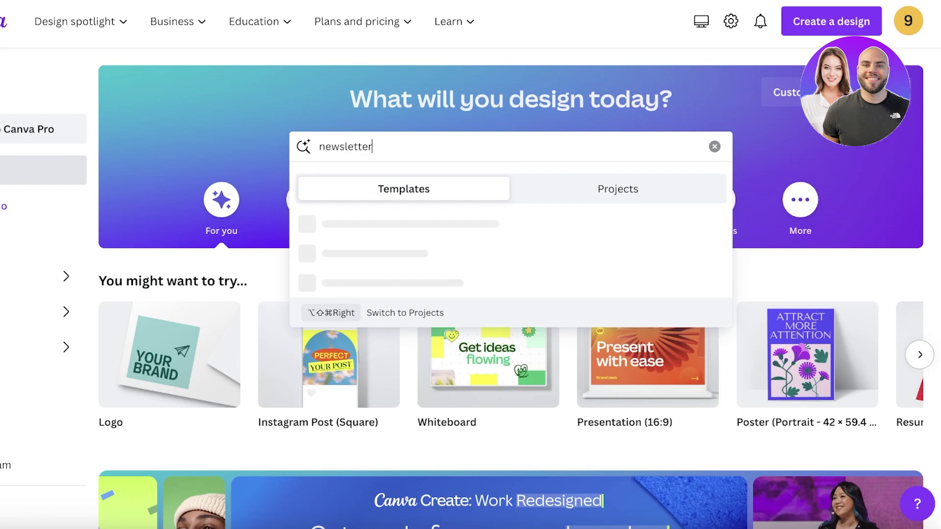
{"action": "key", "text": "Return"}
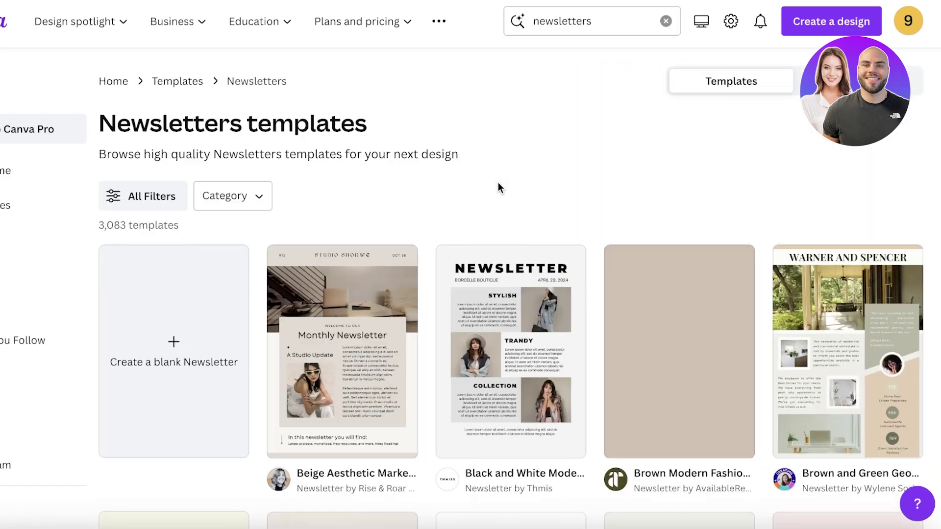
{"action": "scroll", "coordinate": [492, 174], "scroll_direction": "down", "scroll_amount": 10}
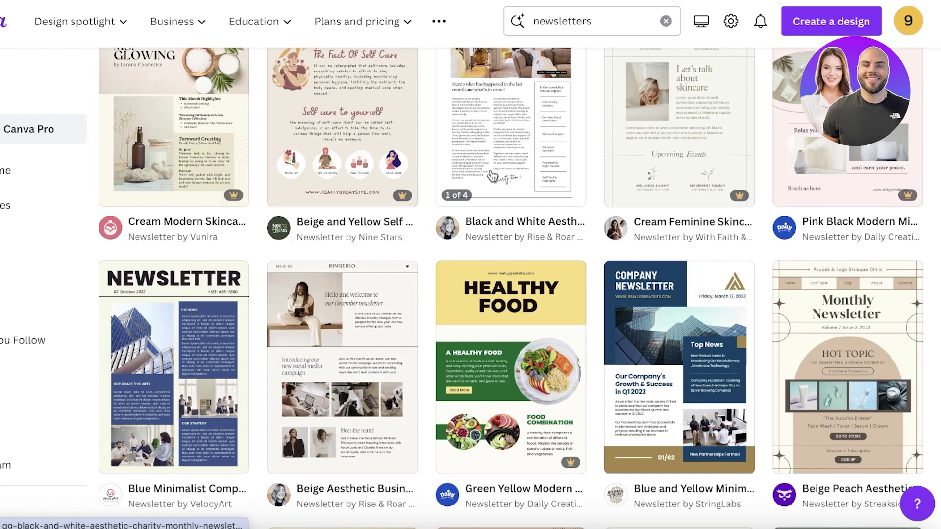
{"action": "scroll", "coordinate": [491, 174], "scroll_direction": "up", "scroll_amount": 10}
Step: Search for fashion newsletter templates, browse them, then return to the Mailchimp tab
{"action": "left_click", "coordinate": [580, 24]}
{"action": "type", "text": "fas"}
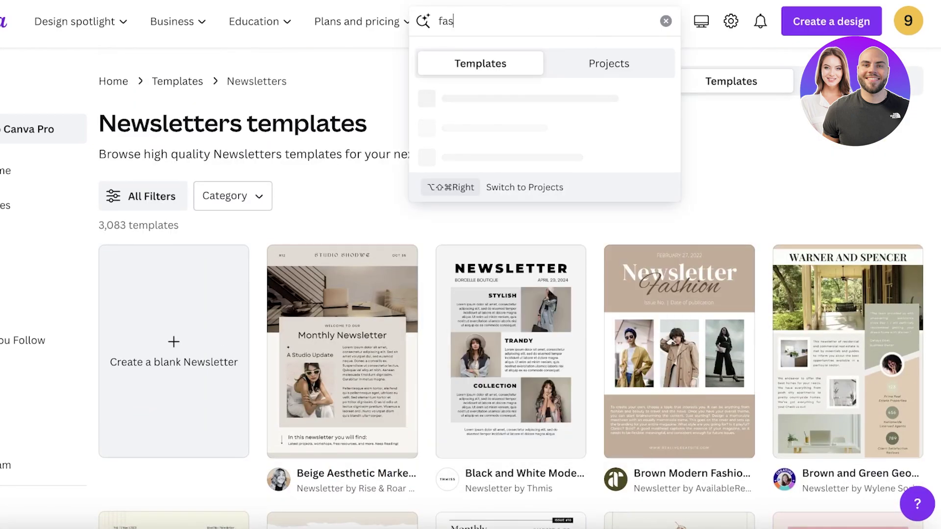
{"action": "type", "text": "hion"}
{"action": "type", "text": " nrw"}
{"action": "key", "text": "BackSpace"}
{"action": "key", "text": "BackSpace"}
{"action": "type", "text": "ew"}
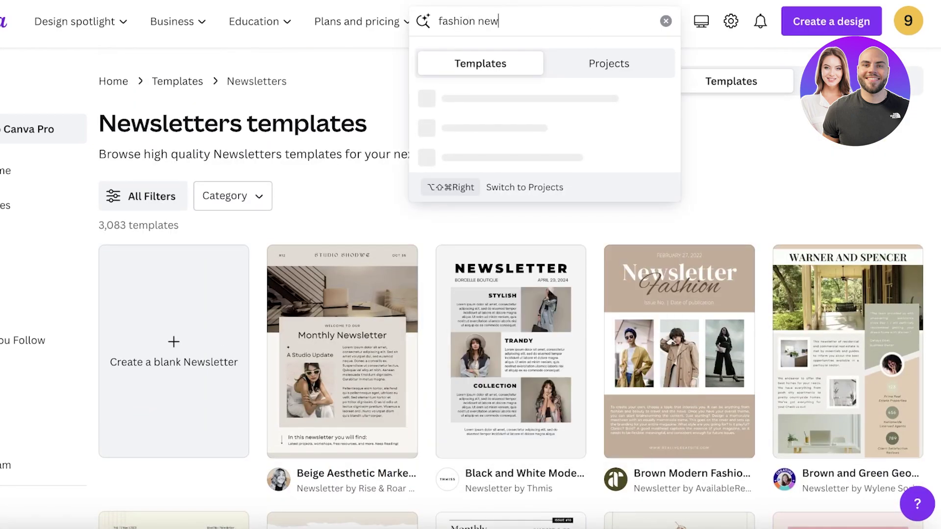
{"action": "type", "text": "s"}
{"action": "key", "text": "Return"}
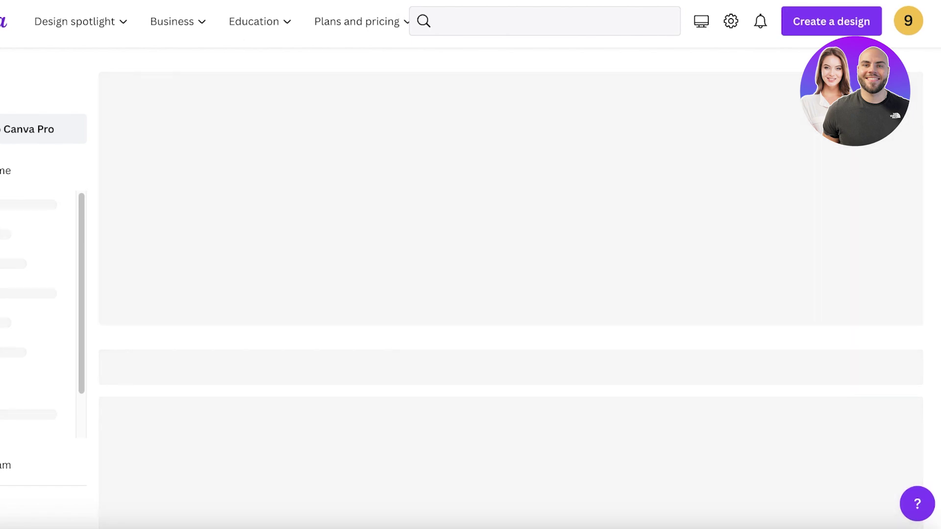
{"action": "scroll", "coordinate": [527, 145], "scroll_direction": "down", "scroll_amount": 1}
{"action": "scroll", "coordinate": [527, 145], "scroll_direction": "down", "scroll_amount": 1}
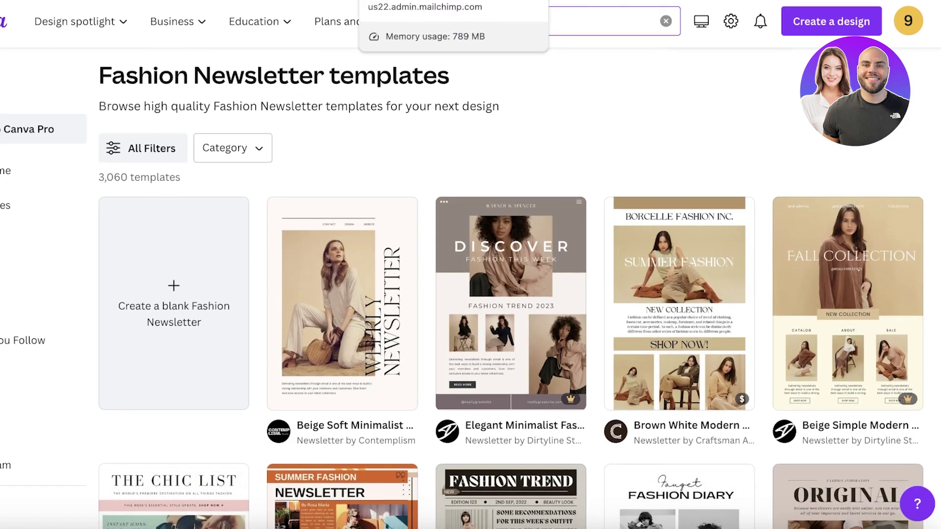
{"action": "left_click", "coordinate": [401, 1]}
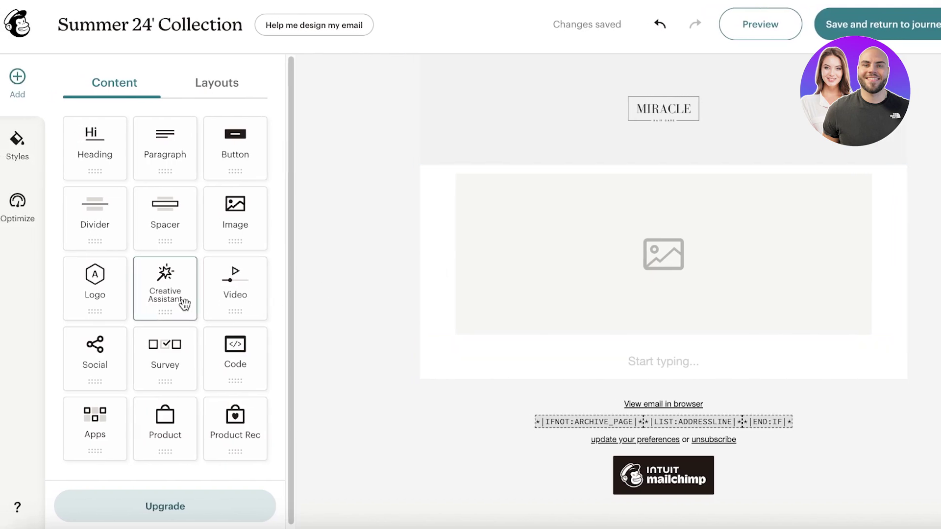
{"action": "scroll", "coordinate": [197, 219], "scroll_direction": "down", "scroll_amount": 1}
{"action": "left_click", "coordinate": [17, 146]}
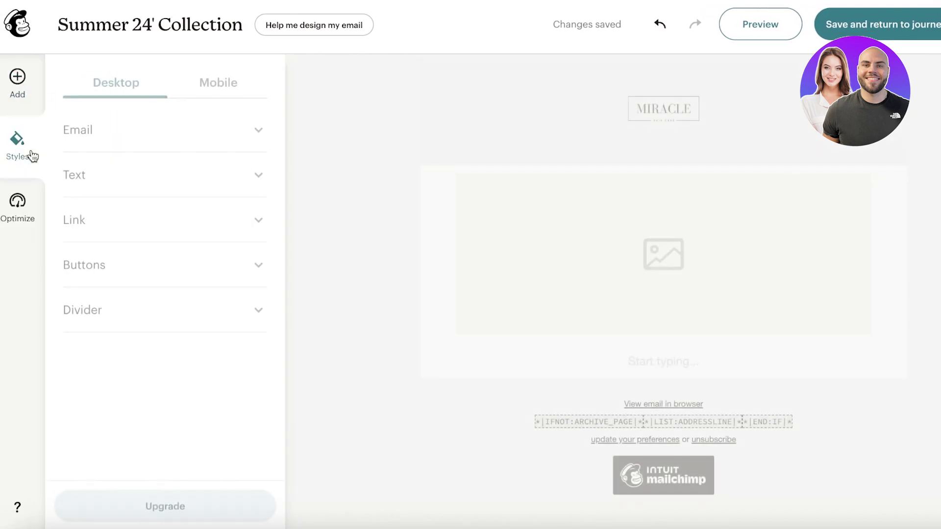
{"action": "left_click", "coordinate": [17, 87]}
{"action": "left_click", "coordinate": [17, 144]}
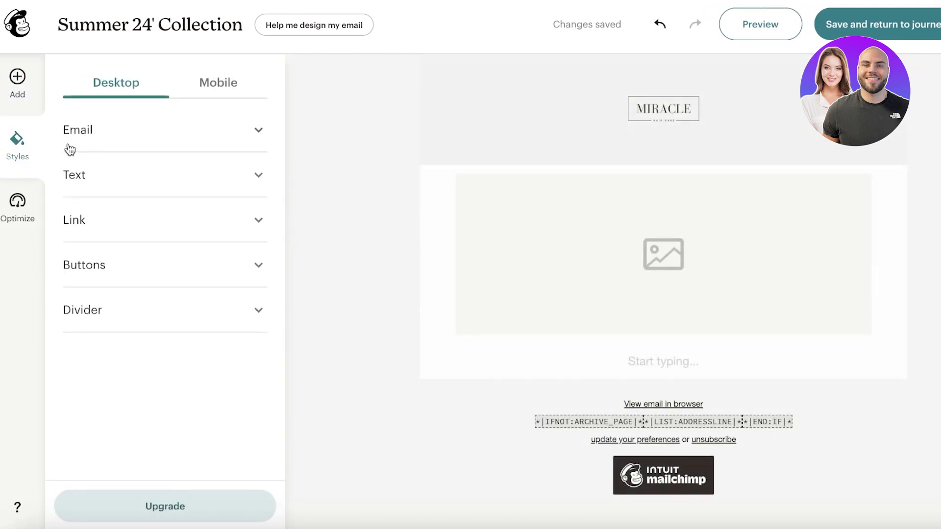
{"action": "left_click", "coordinate": [16, 101]}
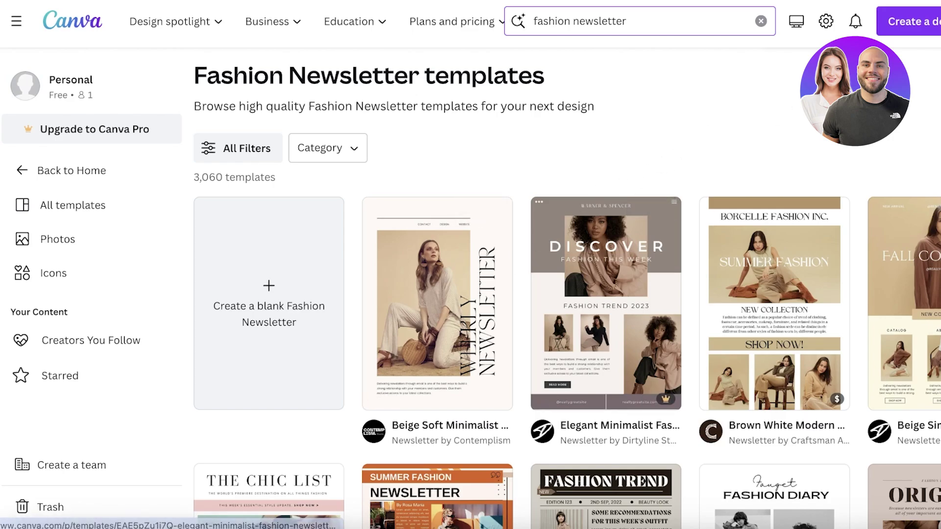
Step: Open the black-and-white Fashion Diary monochrome template for customising
{"action": "scroll", "coordinate": [500, 305], "scroll_direction": "down", "scroll_amount": 5}
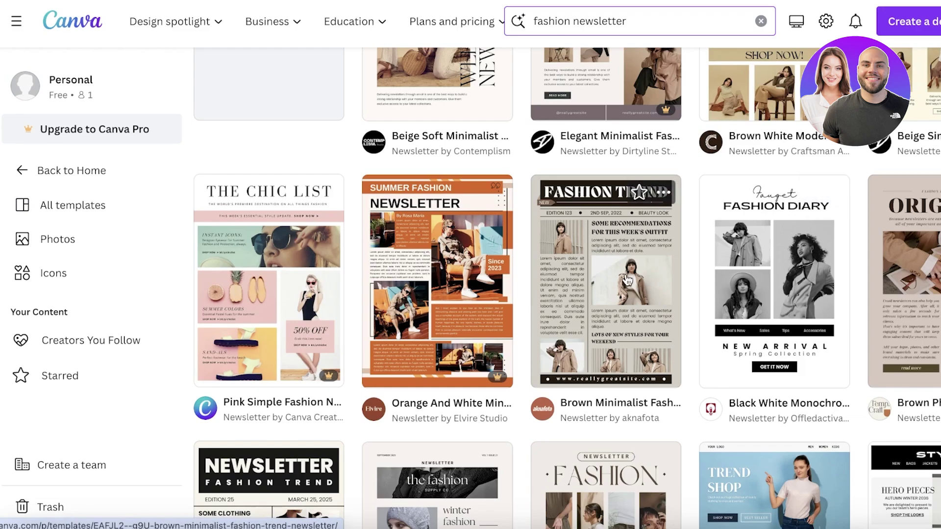
{"action": "left_click", "coordinate": [790, 257]}
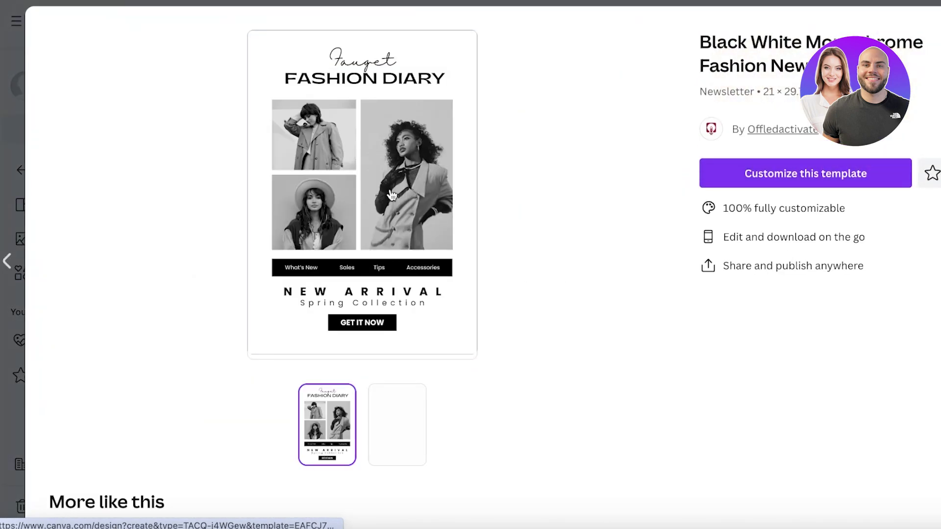
{"action": "left_click", "coordinate": [777, 174]}
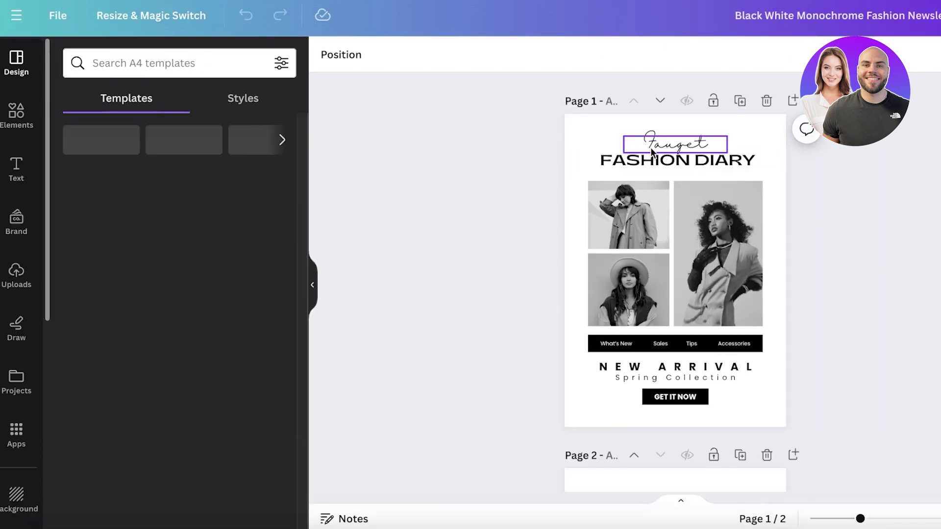
Step: Change the script heading above FASHION DIARY to MJRACADEMY at font size 20
{"action": "double_click", "coordinate": [652, 152]}
{"action": "type", "text": "MJR"}
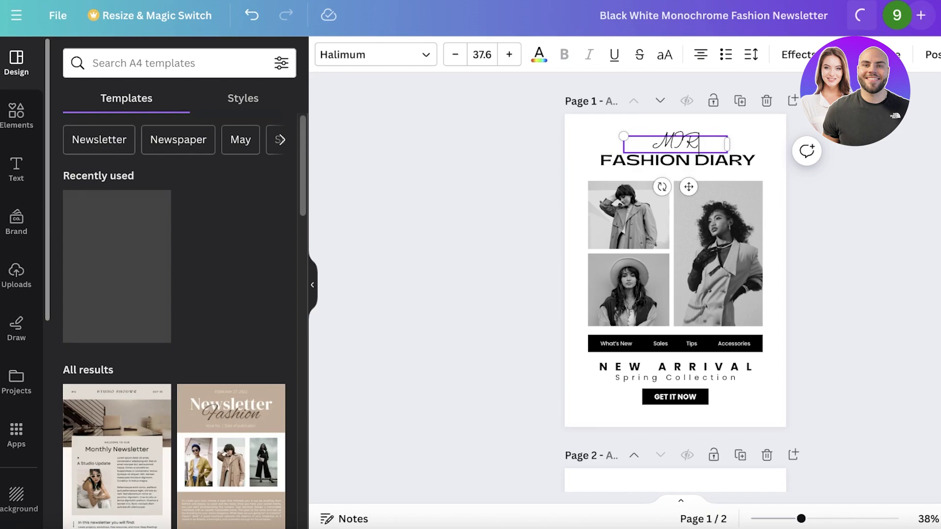
{"action": "type", "text": "ACADEMY"}
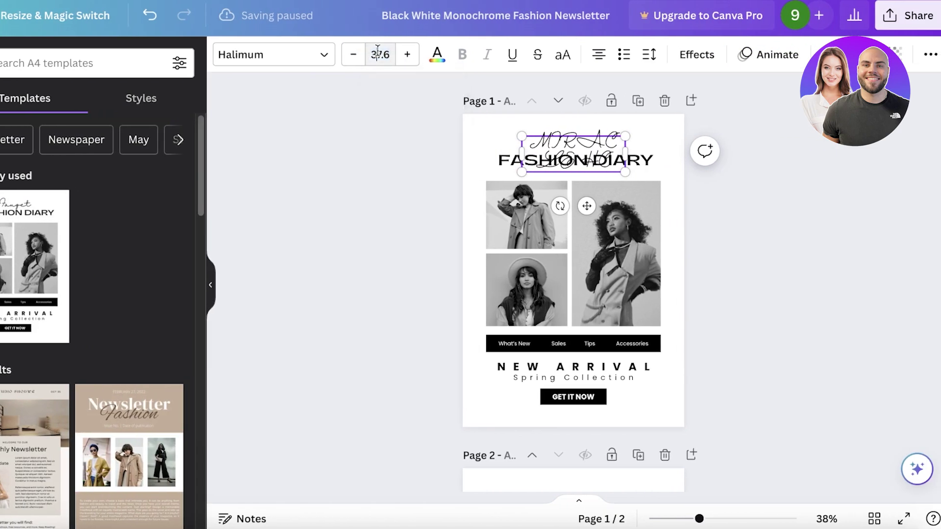
{"action": "left_click", "coordinate": [377, 52]}
{"action": "type", "text": "20"}
{"action": "key", "text": "Return"}
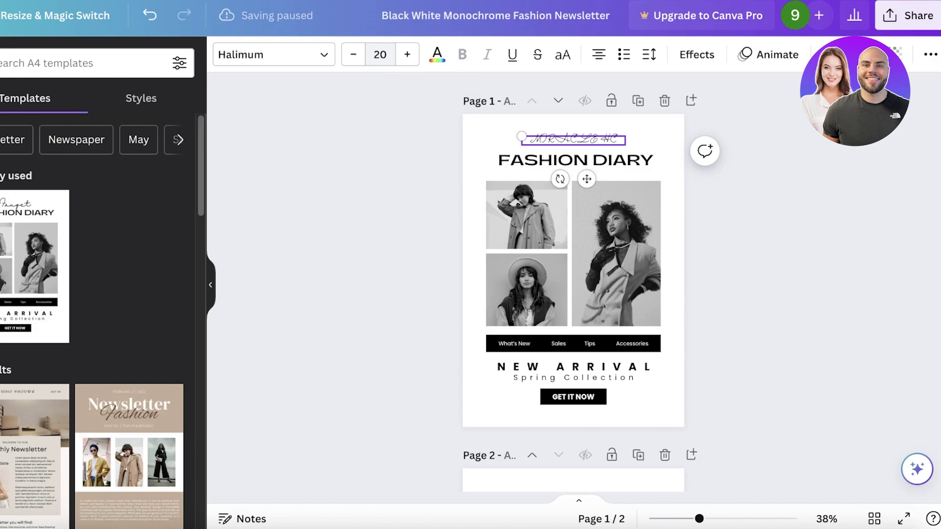
{"action": "left_click", "coordinate": [719, 183]}
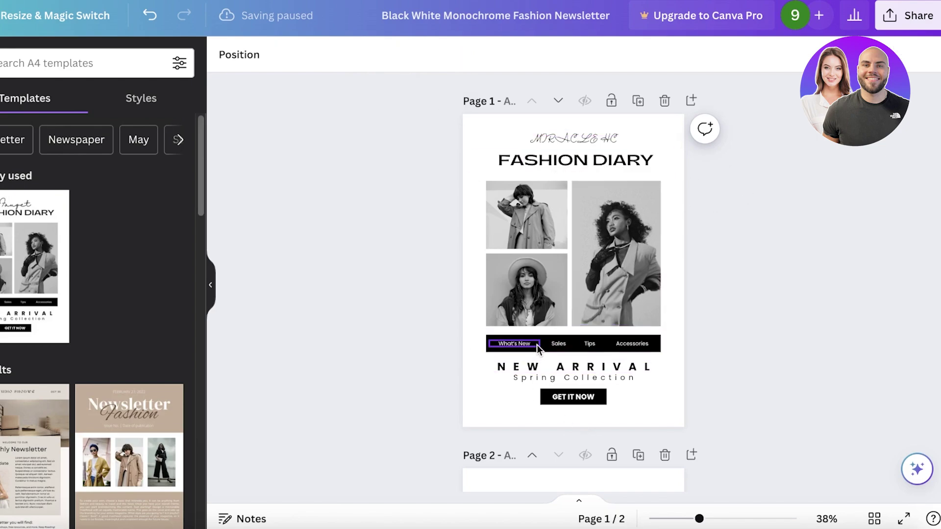
Step: Delete the black navigation links bar below the photos
{"action": "left_click", "coordinate": [616, 345]}
{"action": "key", "text": "Escape"}
{"action": "left_click", "coordinate": [657, 345]}
{"action": "key", "text": "Delete"}
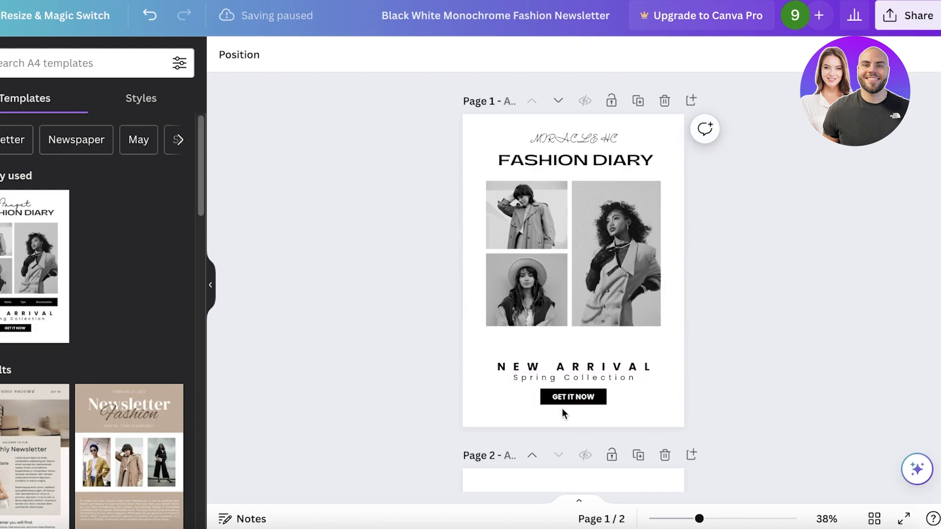
Step: Relabel the GET IT NOW button as BUY NOW
{"action": "left_click", "coordinate": [564, 399]}
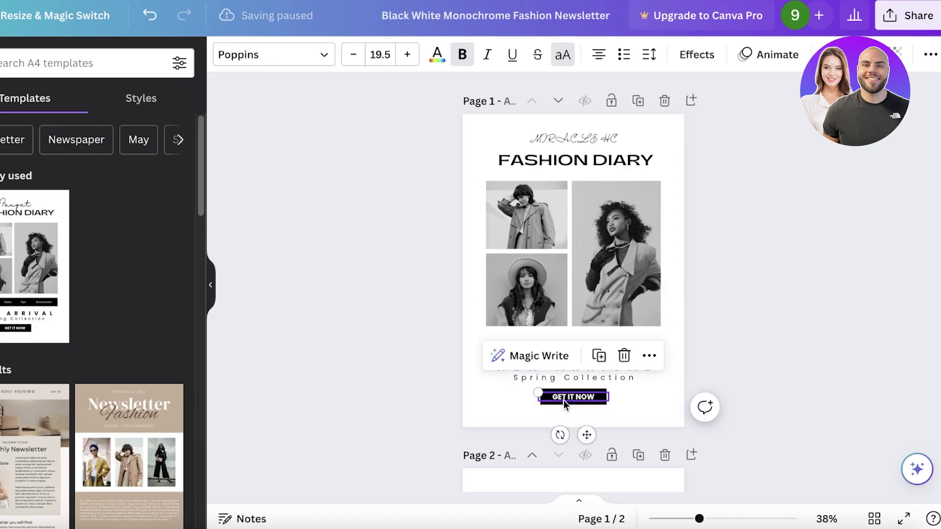
{"action": "double_click", "coordinate": [589, 397]}
{"action": "type", "text": "BUY"}
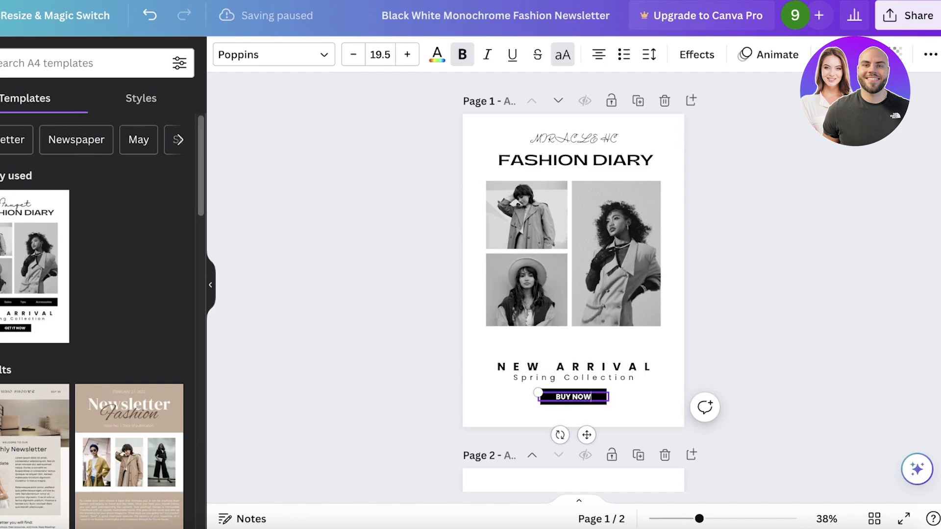
{"action": "left_click", "coordinate": [724, 158]}
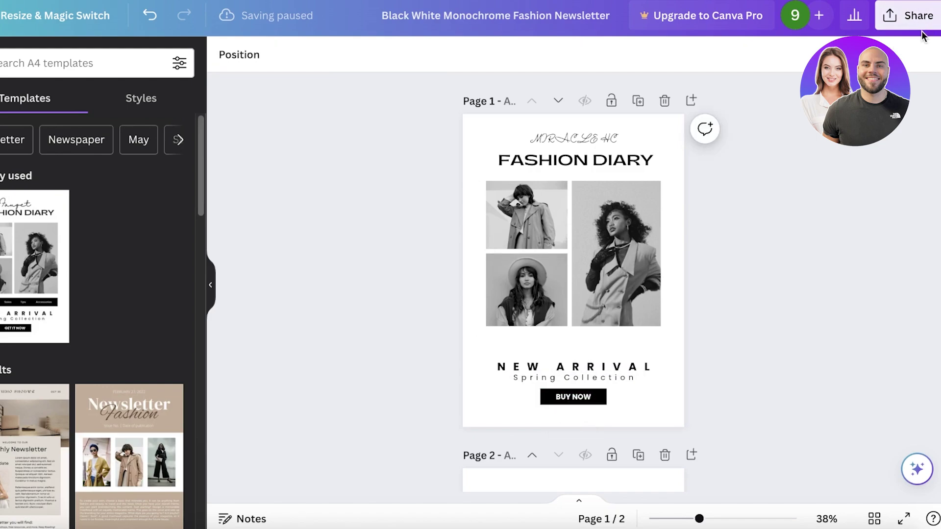
Step: Delete page 2 and download the one-page design as a JPG
{"action": "scroll", "coordinate": [699, 204], "scroll_direction": "down", "scroll_amount": 5}
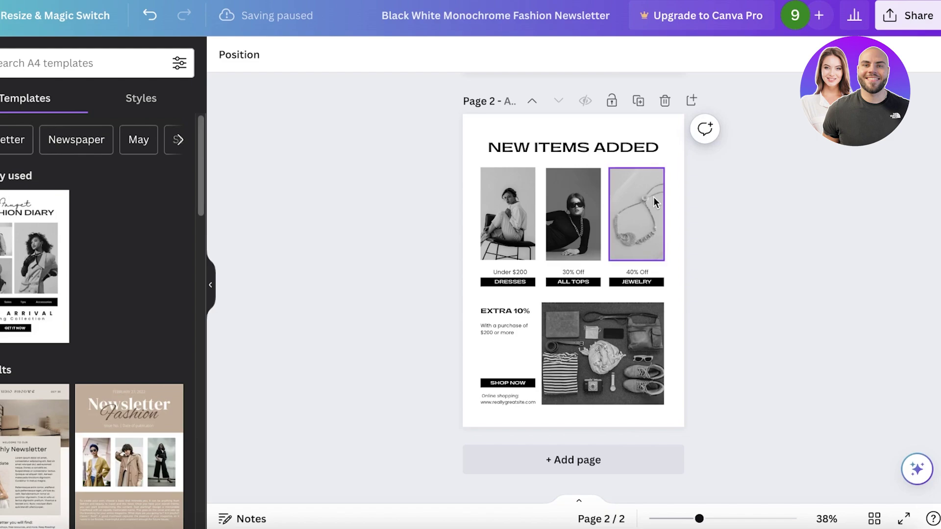
{"action": "left_click", "coordinate": [664, 102]}
{"action": "left_click", "coordinate": [908, 15]}
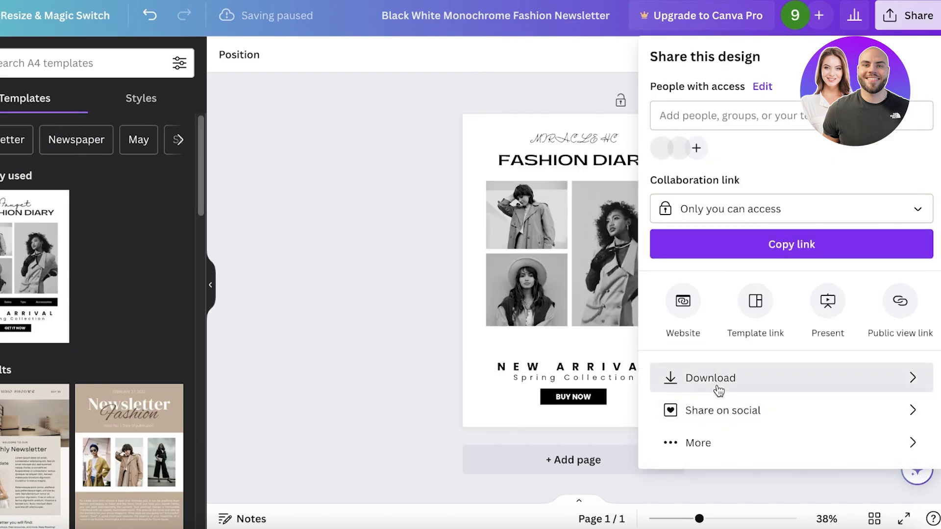
{"action": "left_click", "coordinate": [715, 387]}
{"action": "left_click", "coordinate": [718, 123]}
{"action": "left_click", "coordinate": [695, 161]}
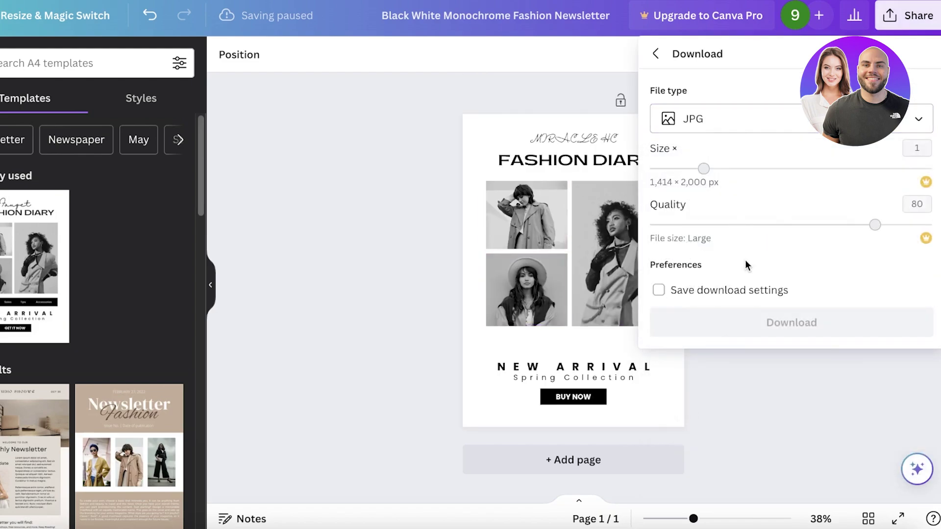
{"action": "left_click", "coordinate": [711, 128]}
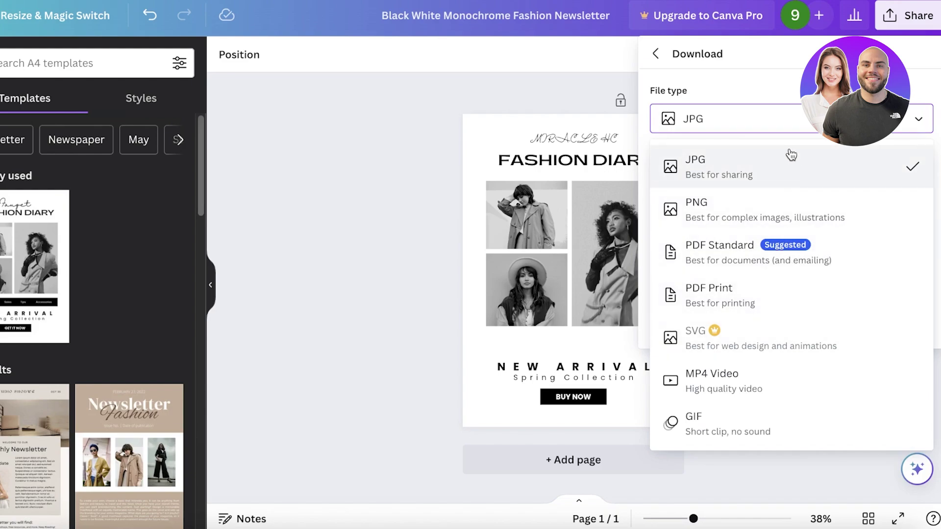
{"action": "left_click", "coordinate": [796, 167]}
{"action": "left_click", "coordinate": [760, 321]}
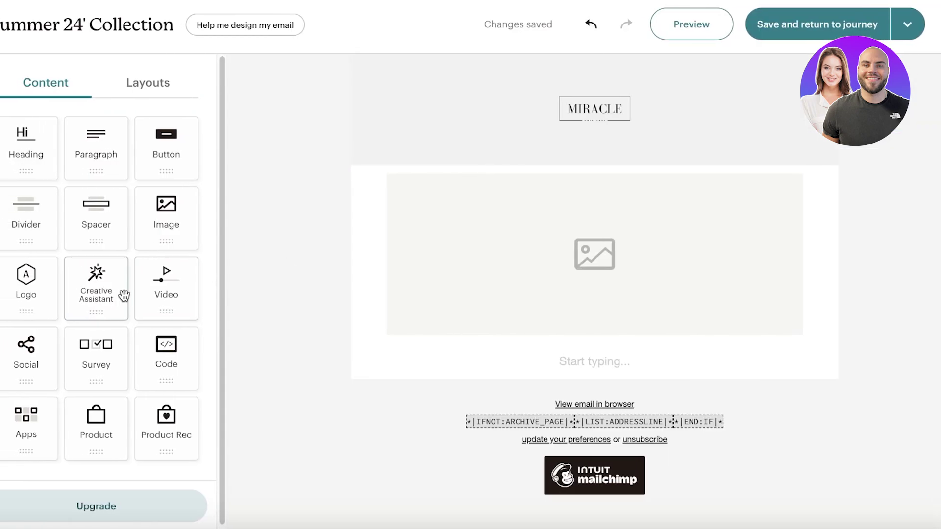
Step: Insert the Fashion Diary newsletter JPG into the empty image block and save it
{"action": "left_click", "coordinate": [732, 196]}
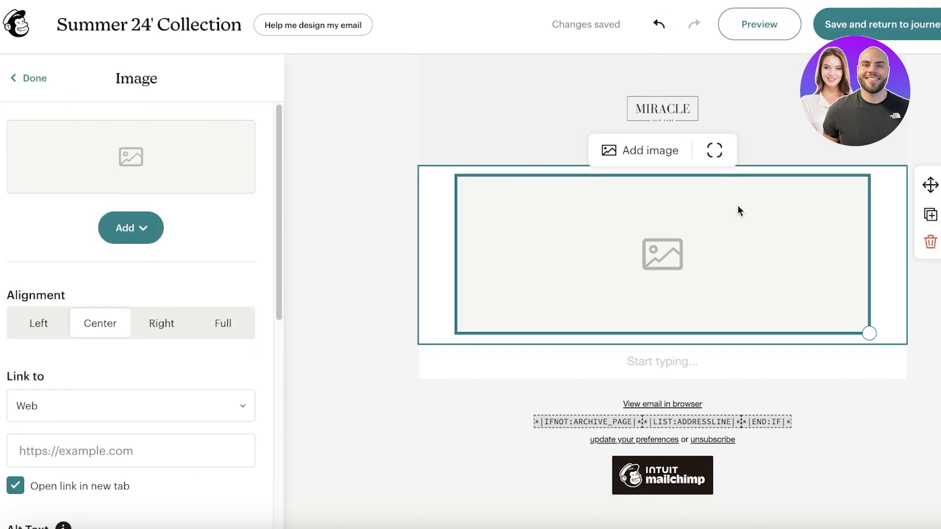
{"action": "left_click", "coordinate": [147, 227]}
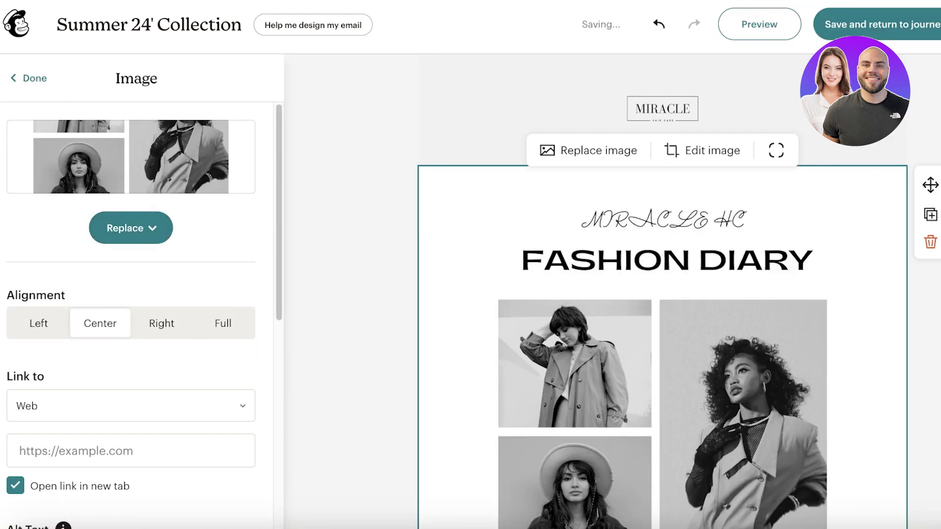
{"action": "scroll", "coordinate": [808, 256], "scroll_direction": "down", "scroll_amount": 8}
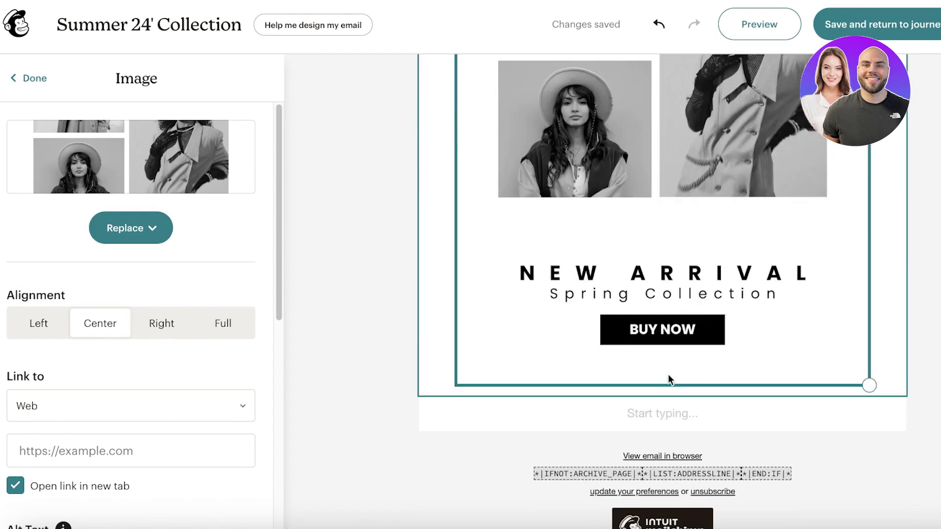
{"action": "scroll", "coordinate": [806, 311], "scroll_direction": "up", "scroll_amount": 8}
{"action": "scroll", "coordinate": [806, 311], "scroll_direction": "down", "scroll_amount": 6}
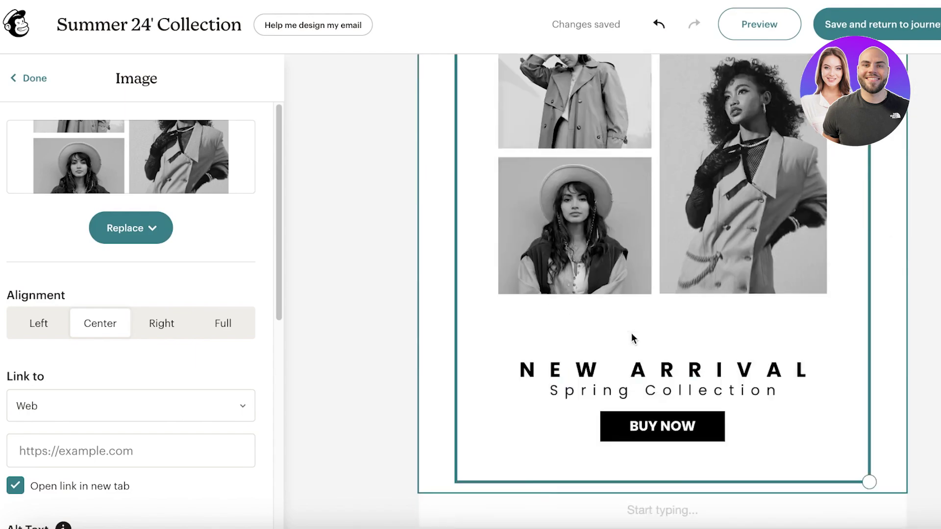
{"action": "scroll", "coordinate": [632, 336], "scroll_direction": "up", "scroll_amount": 6}
{"action": "scroll", "coordinate": [118, 466], "scroll_direction": "down", "scroll_amount": 8}
{"action": "scroll", "coordinate": [118, 466], "scroll_direction": "up", "scroll_amount": 8}
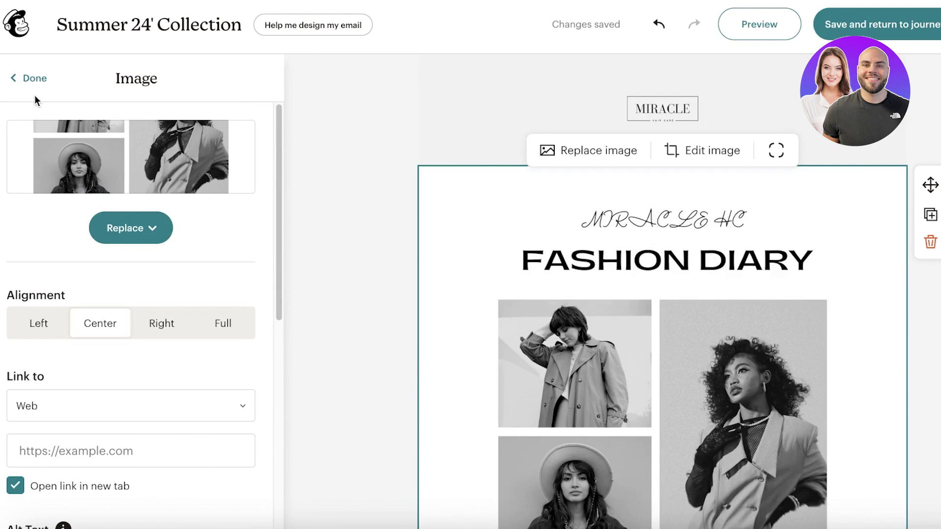
{"action": "left_click", "coordinate": [30, 79]}
Step: Drag a button block onto the canvas beneath the Fashion Diary image
{"action": "scroll", "coordinate": [734, 275], "scroll_direction": "down", "scroll_amount": 8}
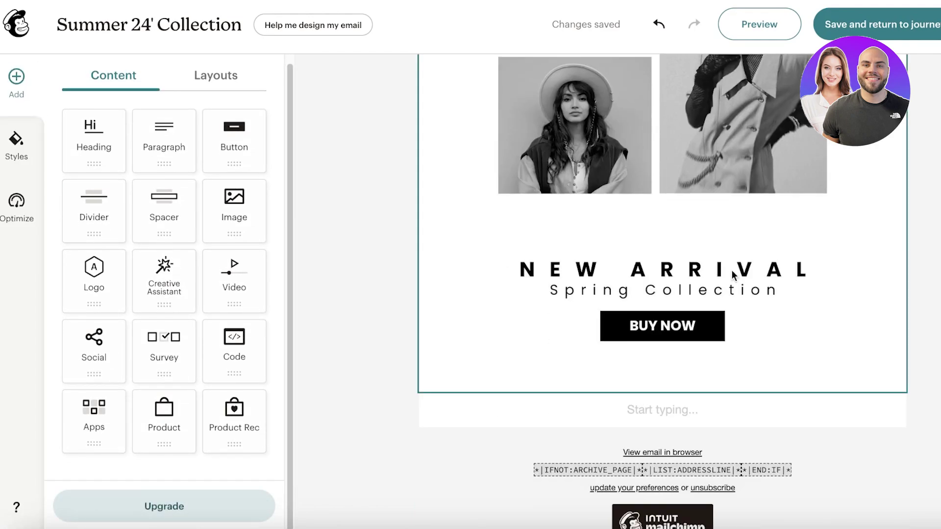
{"action": "scroll", "coordinate": [162, 360], "scroll_direction": "up", "scroll_amount": 1}
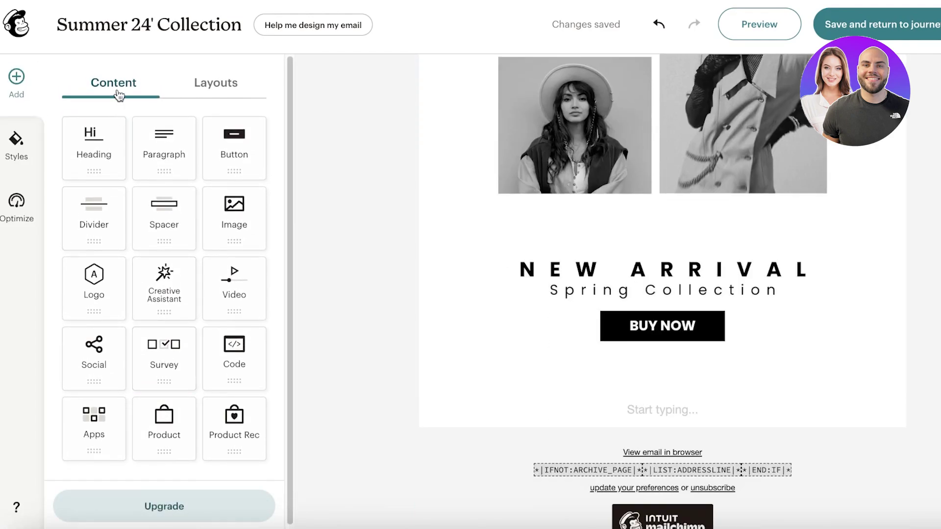
{"action": "left_click_drag", "start_coordinate": [228, 138], "coordinate": [637, 308]}
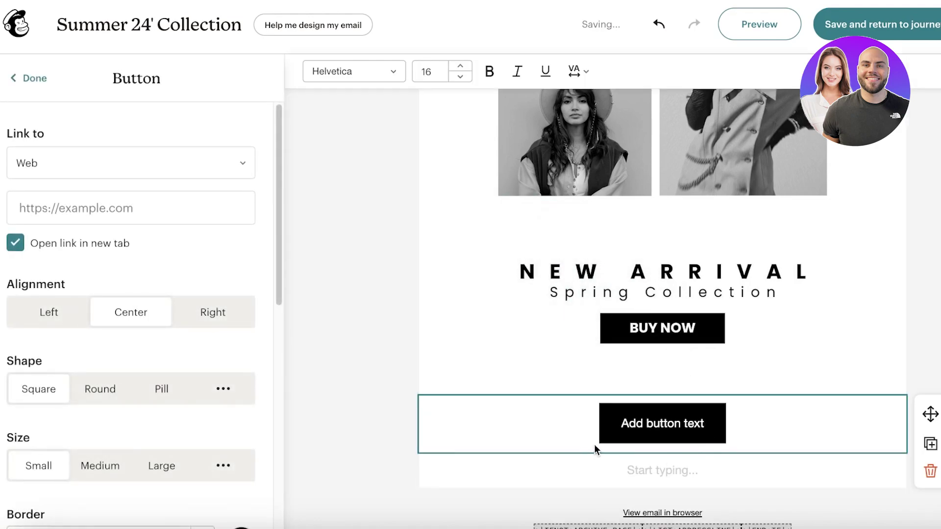
{"action": "scroll", "coordinate": [538, 245], "scroll_direction": "up", "scroll_amount": 1}
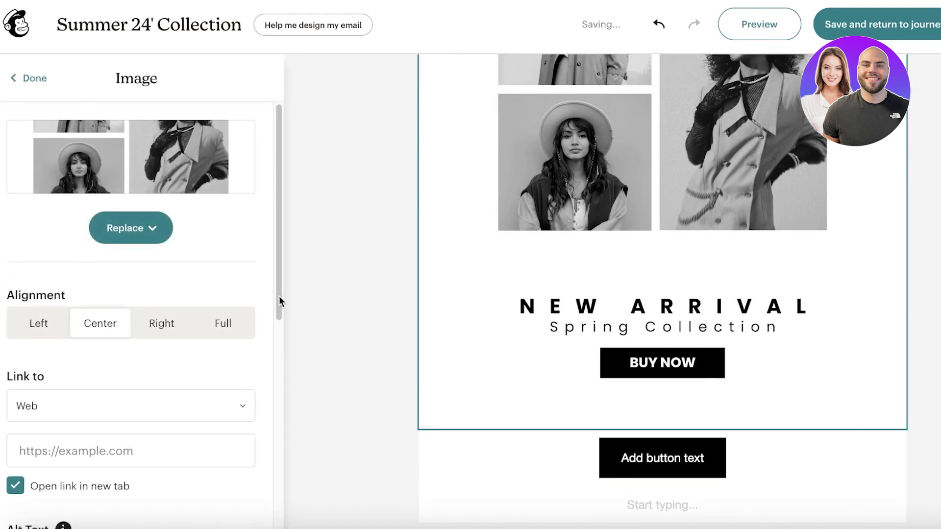
{"action": "scroll", "coordinate": [286, 304], "scroll_direction": "down", "scroll_amount": 3}
{"action": "scroll", "coordinate": [164, 421], "scroll_direction": "down", "scroll_amount": 8}
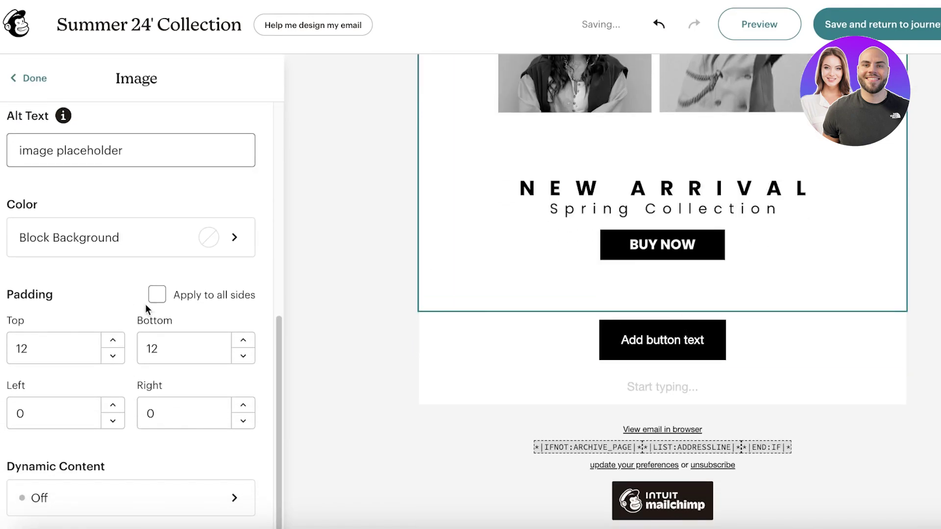
{"action": "scroll", "coordinate": [677, 231], "scroll_direction": "up", "scroll_amount": 3}
{"action": "scroll", "coordinate": [163, 216], "scroll_direction": "up", "scroll_amount": 8}
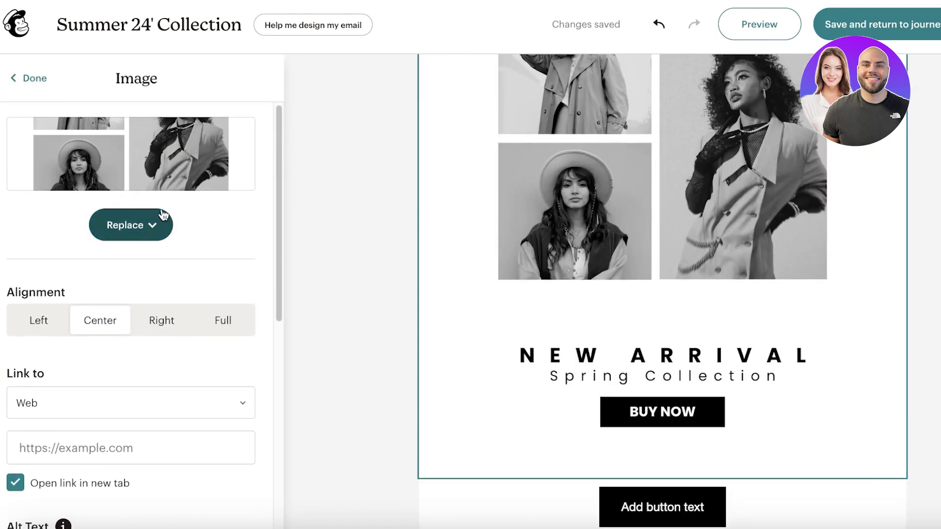
Step: Review the new button block and the Fashion Diary image block and its replace options
{"action": "left_click", "coordinate": [161, 225]}
{"action": "left_click", "coordinate": [162, 226]}
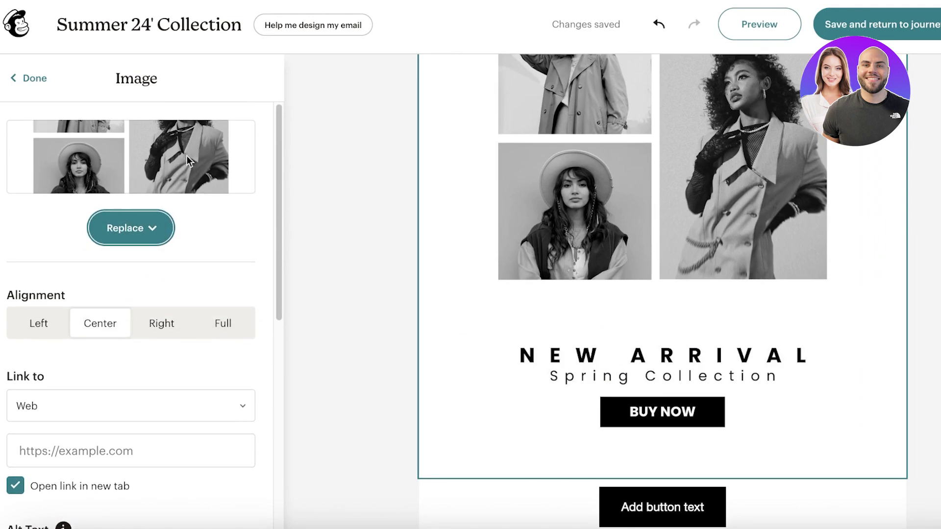
{"action": "scroll", "coordinate": [180, 184], "scroll_direction": "down", "scroll_amount": 8}
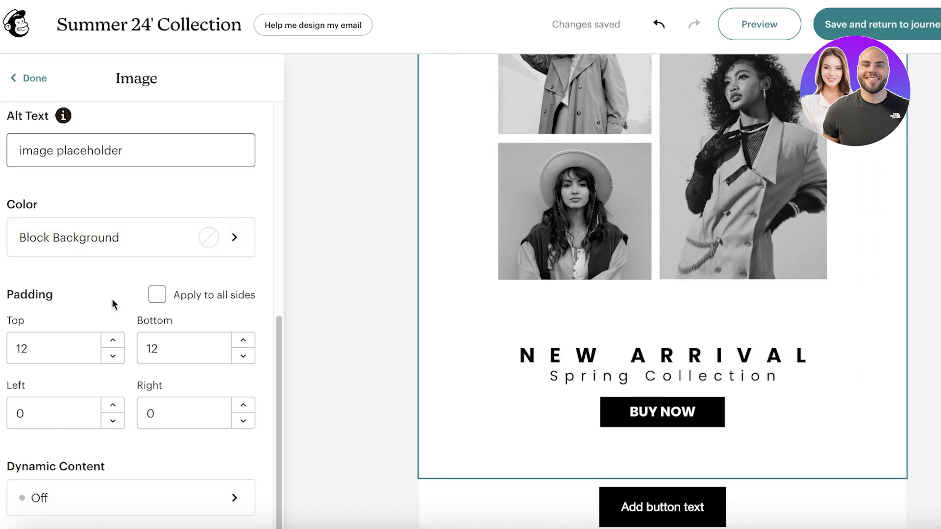
{"action": "scroll", "coordinate": [586, 465], "scroll_direction": "down", "scroll_amount": 4}
{"action": "left_click", "coordinate": [775, 314]}
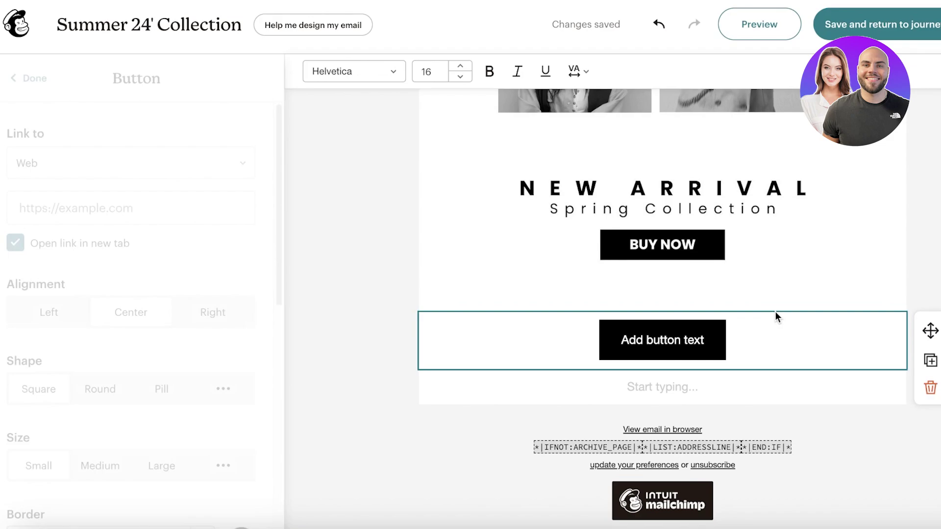
{"action": "left_click", "coordinate": [570, 189]}
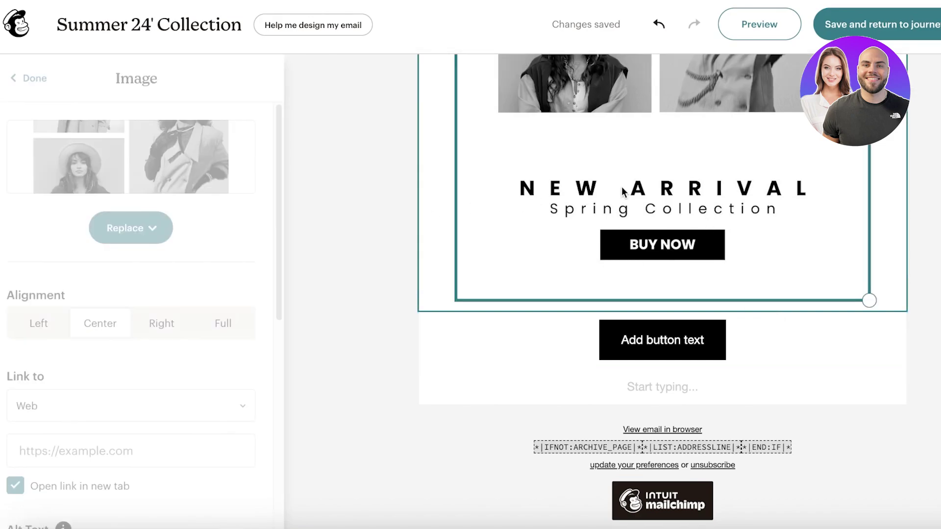
{"action": "scroll", "coordinate": [686, 196], "scroll_direction": "up", "scroll_amount": 8}
{"action": "scroll", "coordinate": [533, 153], "scroll_direction": "up", "scroll_amount": 2}
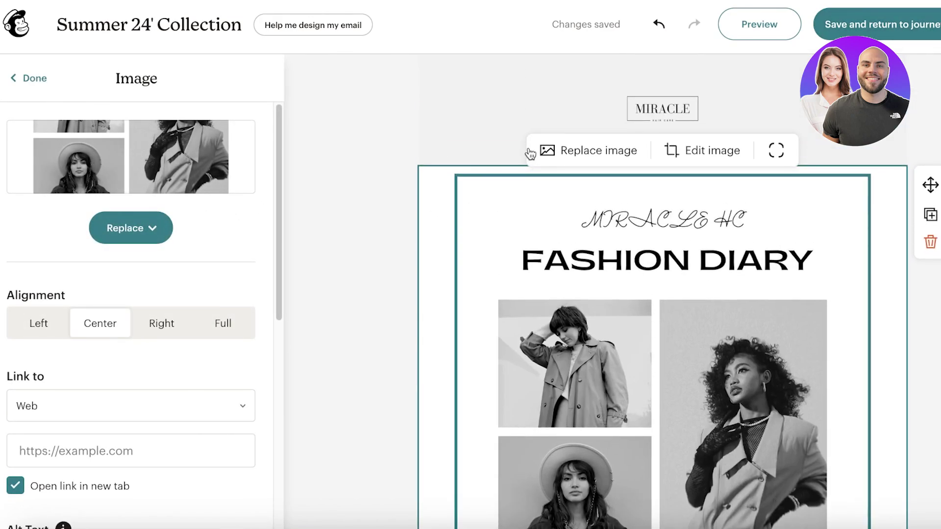
{"action": "scroll", "coordinate": [661, 343], "scroll_direction": "down", "scroll_amount": 5}
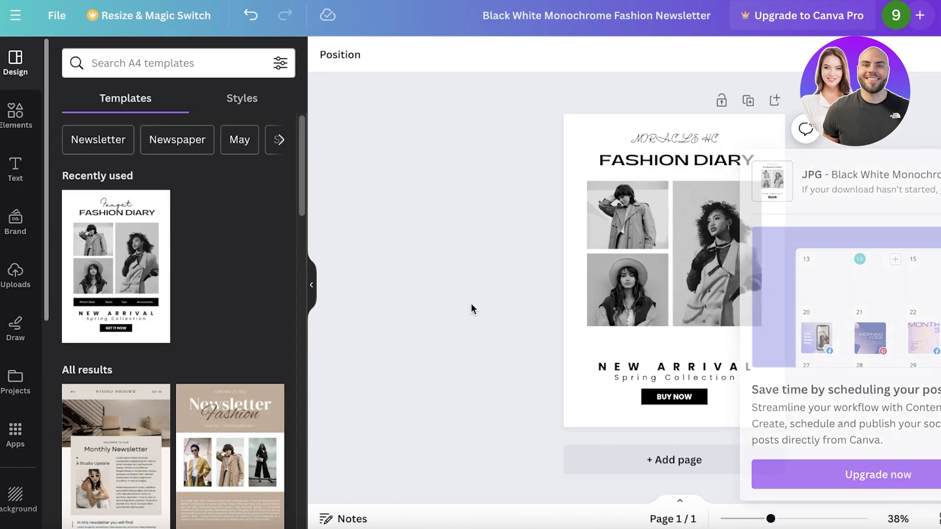
Step: Delete the BUY NOW button from the Canva design and re-download it as a JPG
{"action": "left_click", "coordinate": [661, 401]}
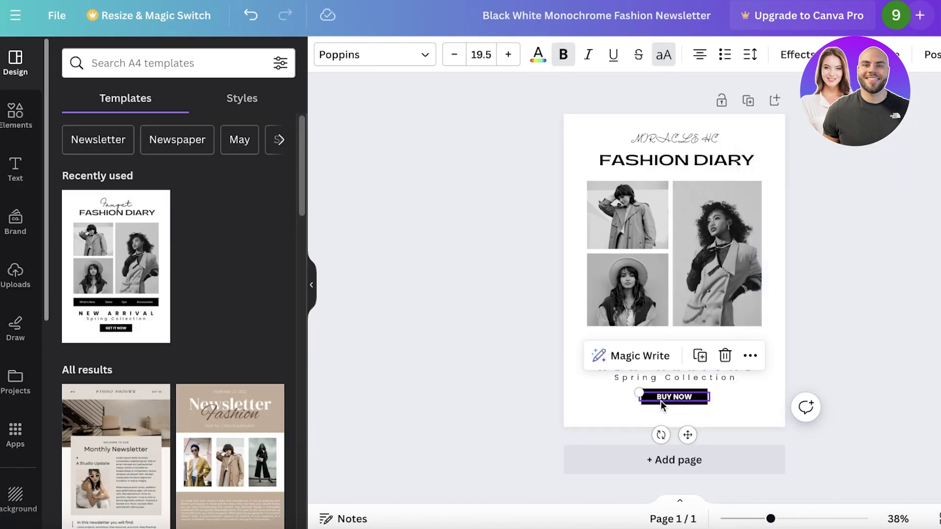
{"action": "left_click", "coordinate": [689, 375]}
{"action": "left_click", "coordinate": [689, 394]}
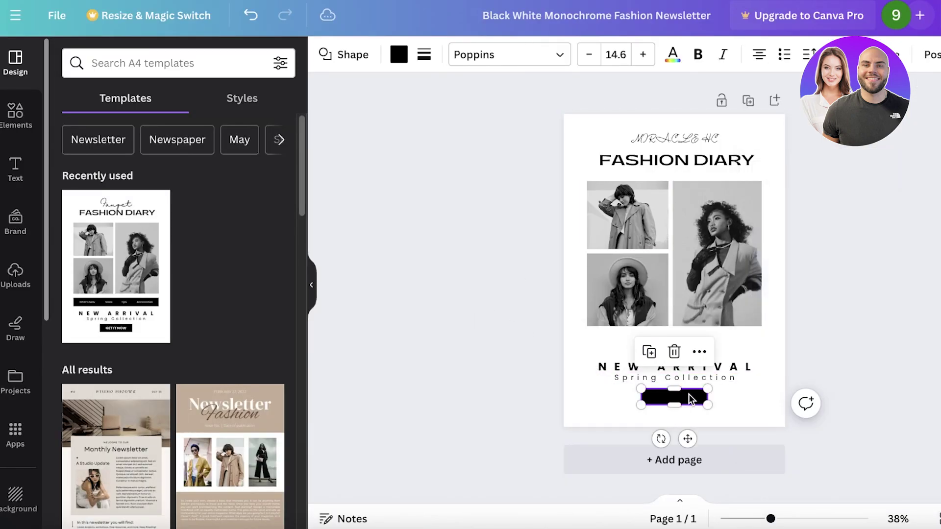
{"action": "key", "text": "Delete"}
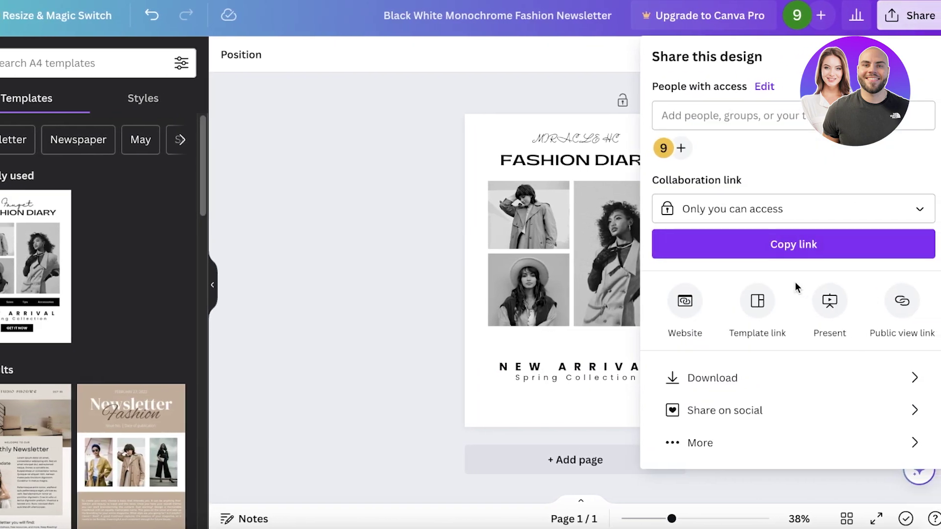
{"action": "left_click", "coordinate": [776, 377]}
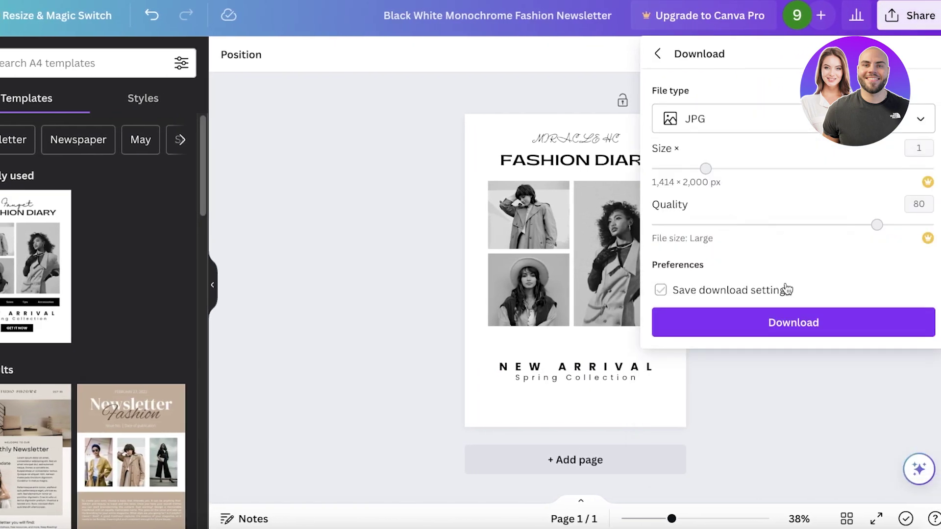
{"action": "left_click", "coordinate": [790, 323]}
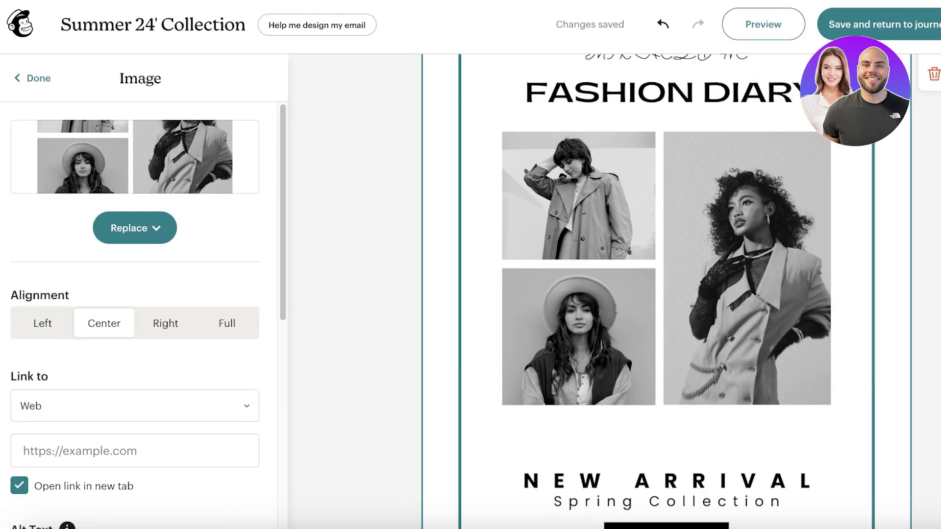
Step: Close the image settings with the updated Fashion Diary design in place
{"action": "scroll", "coordinate": [821, 146], "scroll_direction": "up", "scroll_amount": 3}
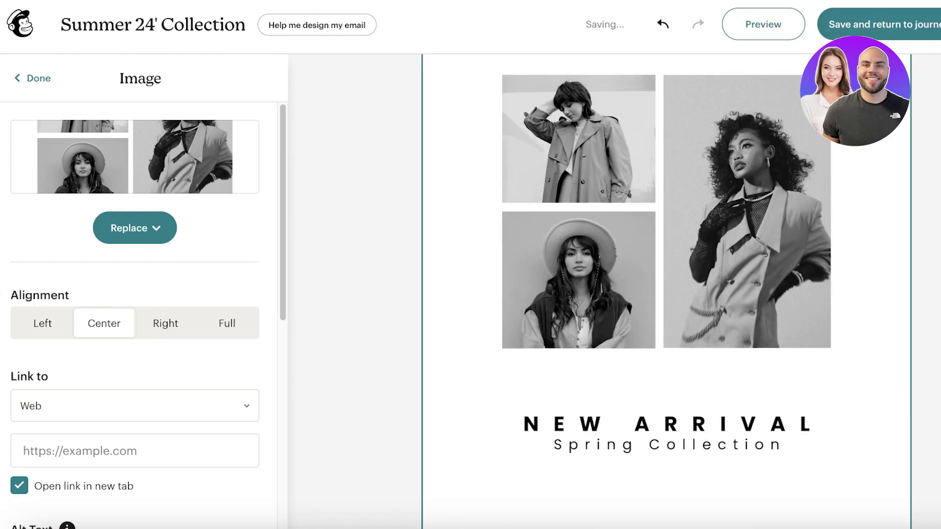
{"action": "scroll", "coordinate": [142, 319], "scroll_direction": "down", "scroll_amount": 5}
{"action": "scroll", "coordinate": [143, 319], "scroll_direction": "up", "scroll_amount": 5}
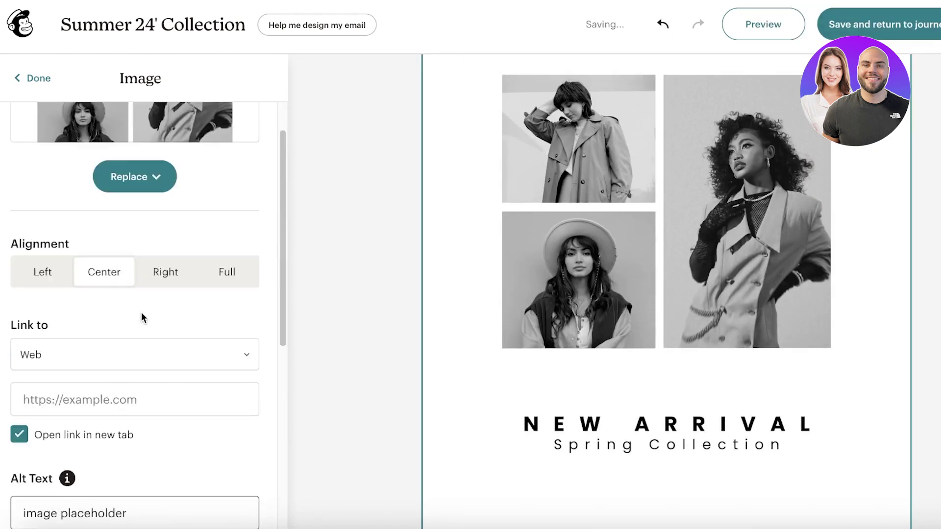
{"action": "left_click", "coordinate": [31, 80]}
Step: Add a two-column layout under the MIRACLE header with an image block right and a button left
{"action": "left_click", "coordinate": [218, 97]}
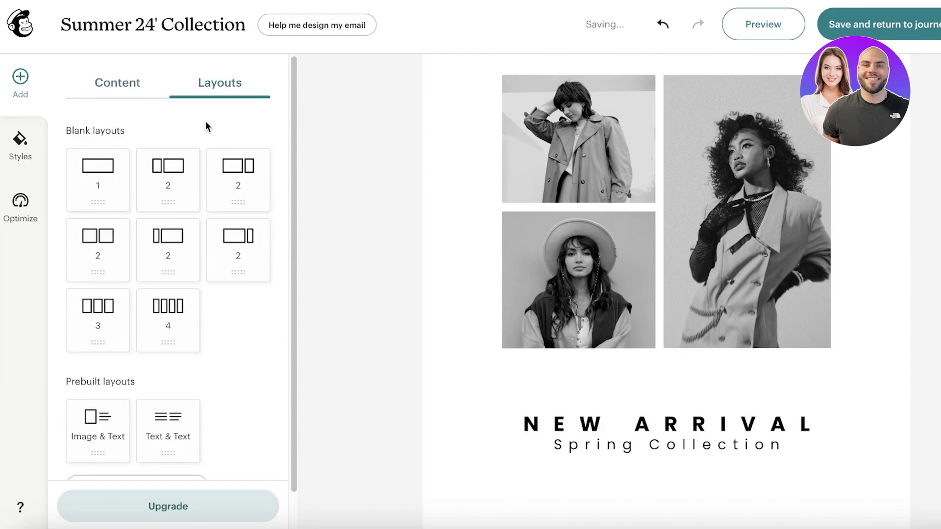
{"action": "left_click_drag", "start_coordinate": [162, 180], "coordinate": [743, 225]}
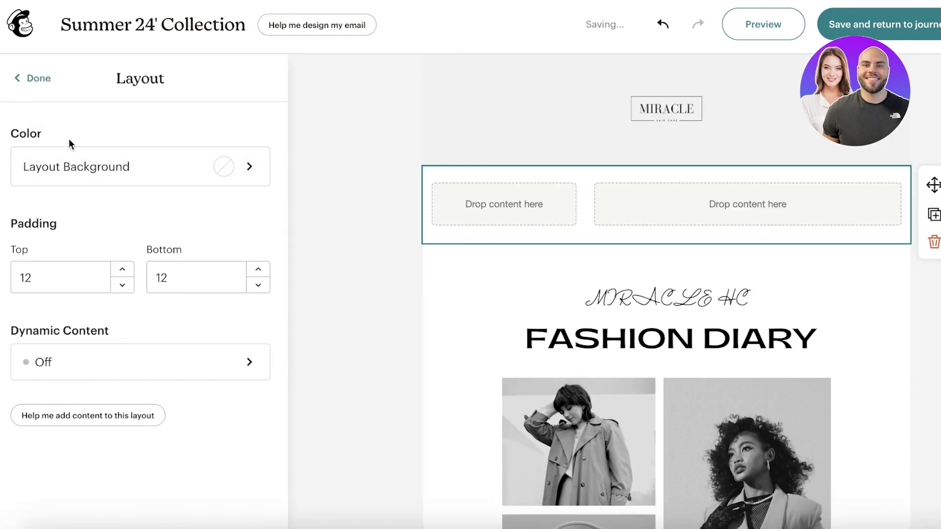
{"action": "left_click", "coordinate": [31, 78]}
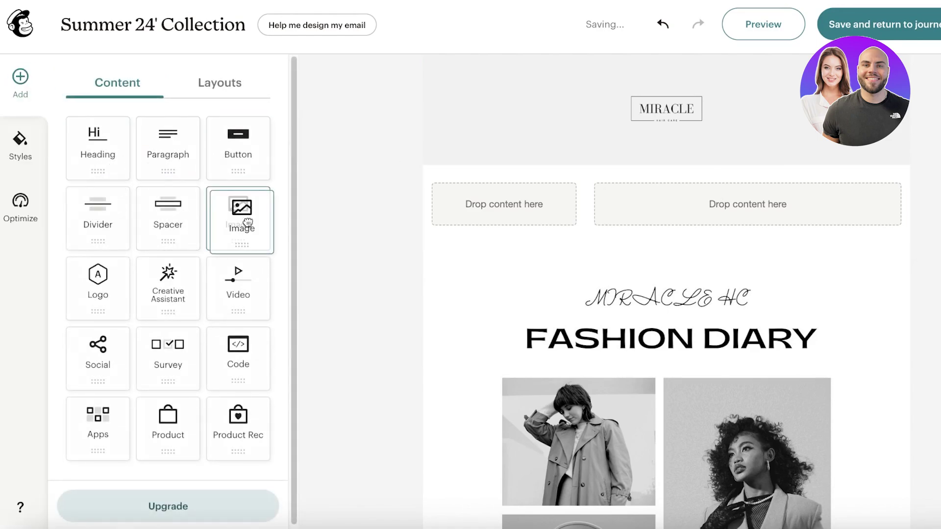
{"action": "left_click_drag", "start_coordinate": [238, 214], "coordinate": [675, 221]}
{"action": "left_click", "coordinate": [39, 78]}
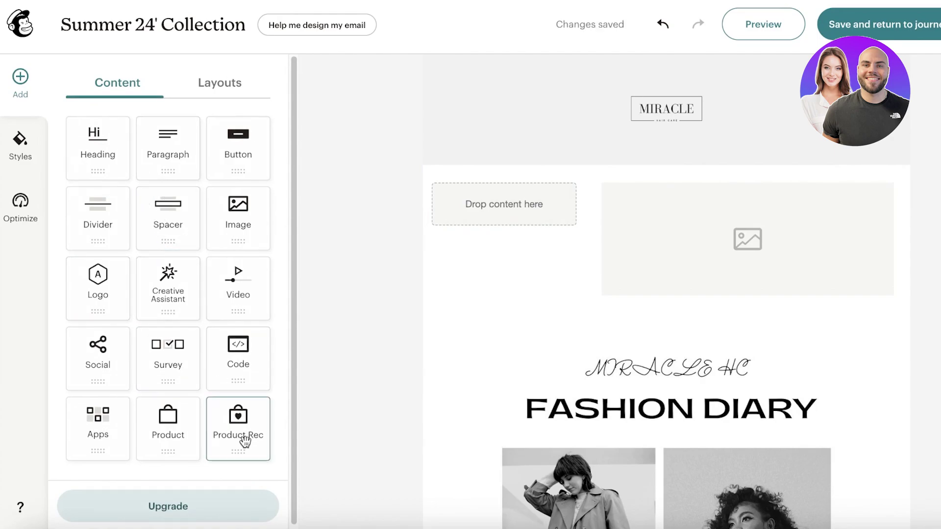
{"action": "left_click_drag", "start_coordinate": [238, 142], "coordinate": [523, 253]}
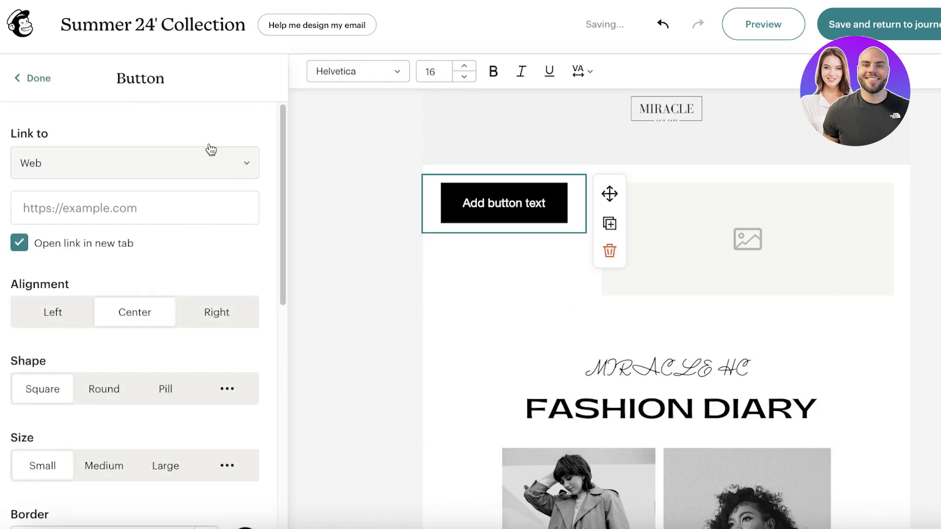
{"action": "key", "text": "Escape"}
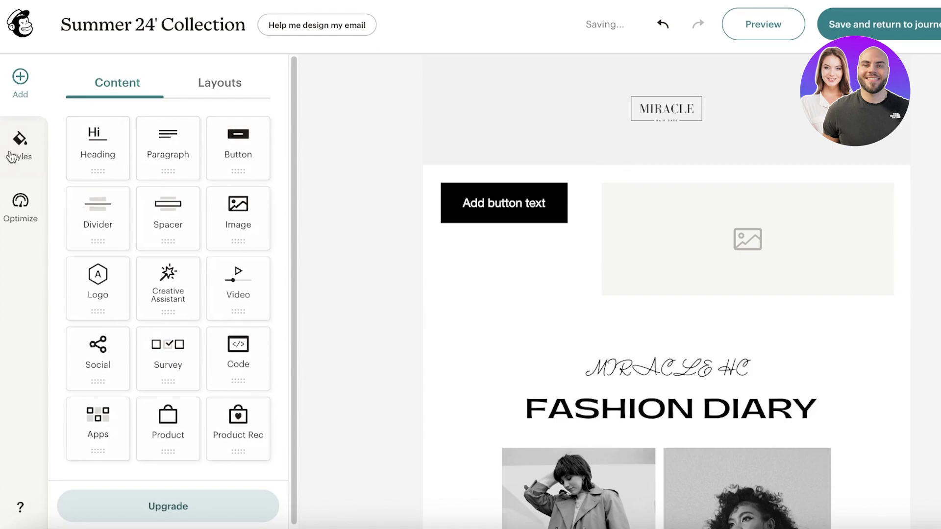
{"action": "left_click", "coordinate": [714, 212]}
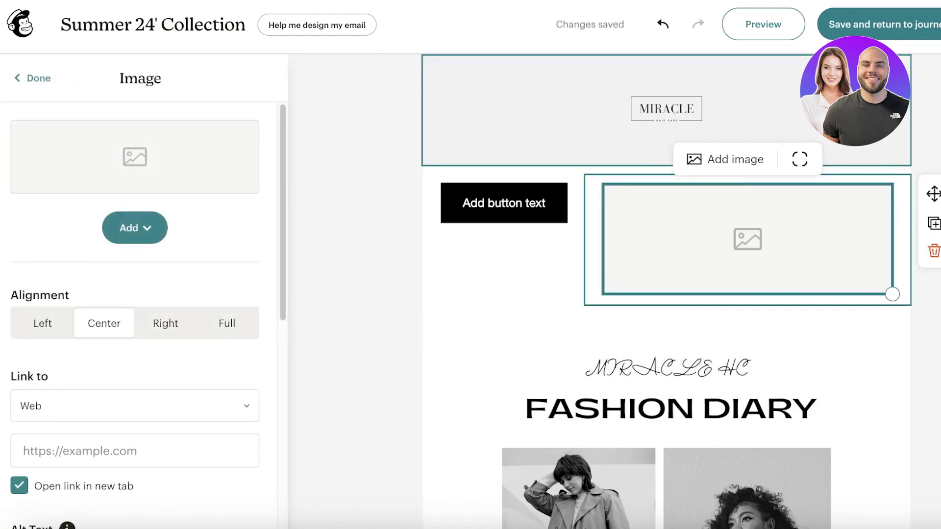
Step: Drop the Fashion Diary JPG into the right-column image block and delete the old full-width image
{"action": "left_click_drag", "start_coordinate": [833, 47], "coordinate": [676, 241]}
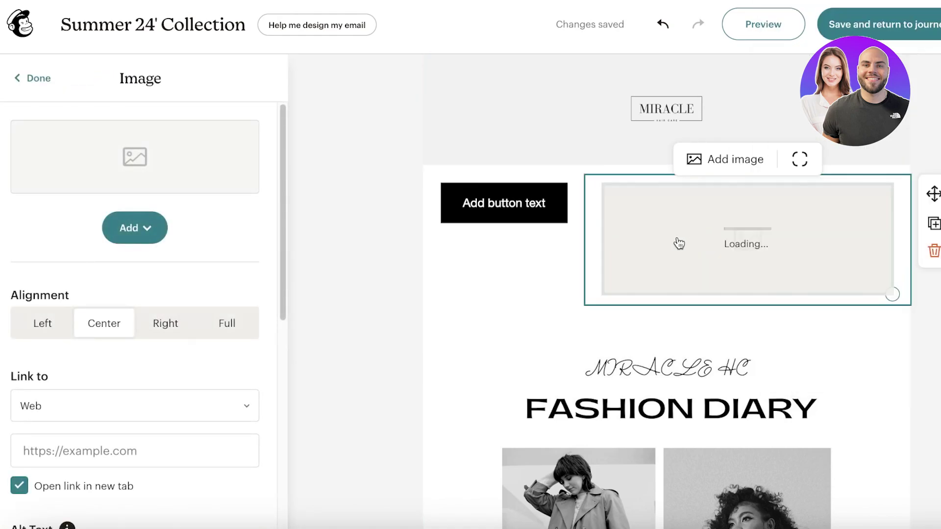
{"action": "scroll", "coordinate": [668, 237], "scroll_direction": "down", "scroll_amount": 5}
{"action": "scroll", "coordinate": [669, 237], "scroll_direction": "up", "scroll_amount": 3}
{"action": "scroll", "coordinate": [668, 232], "scroll_direction": "up", "scroll_amount": 3}
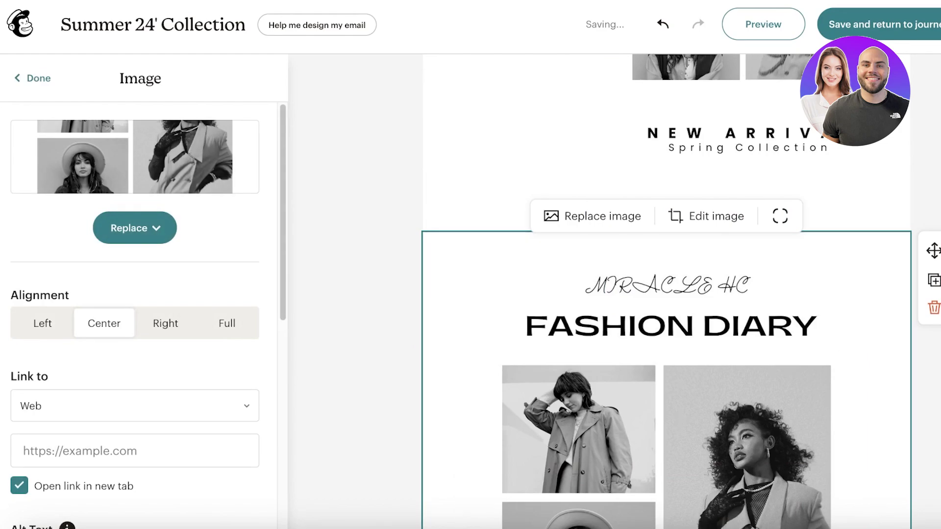
{"action": "left_click", "coordinate": [933, 307]}
{"action": "scroll", "coordinate": [798, 295], "scroll_direction": "up", "scroll_amount": 3}
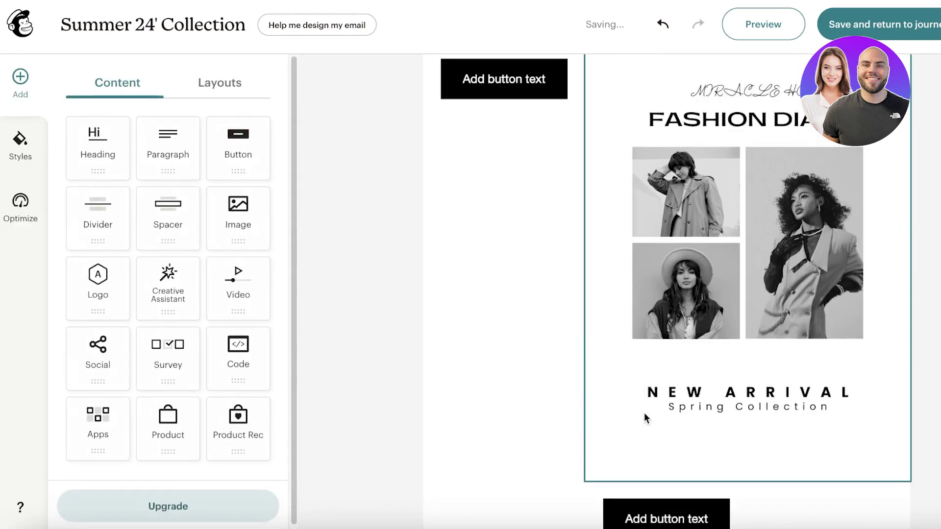
{"action": "left_click", "coordinate": [668, 462]}
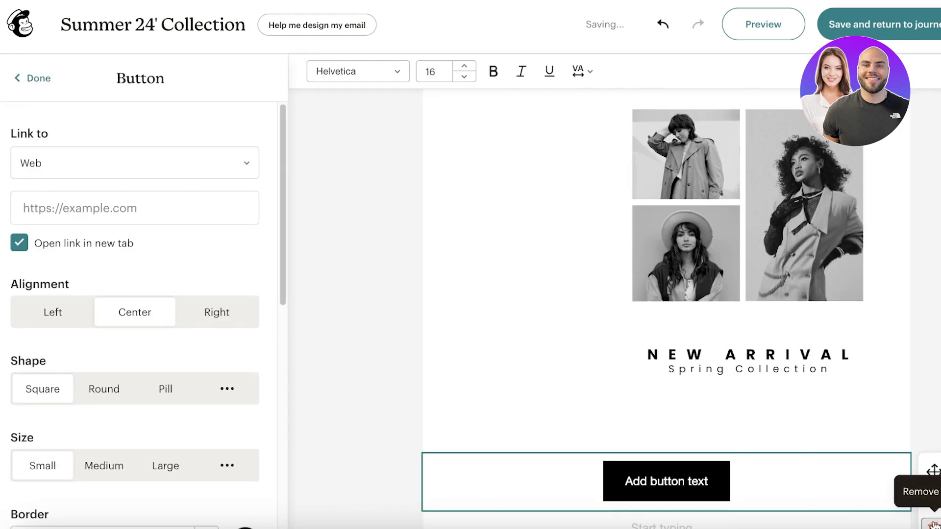
Step: Remove the leftover button and relabel the left-column button 'Shop Now'
{"action": "left_click_drag", "start_coordinate": [934, 472], "coordinate": [563, 248]}
{"action": "double_click", "coordinate": [531, 203]}
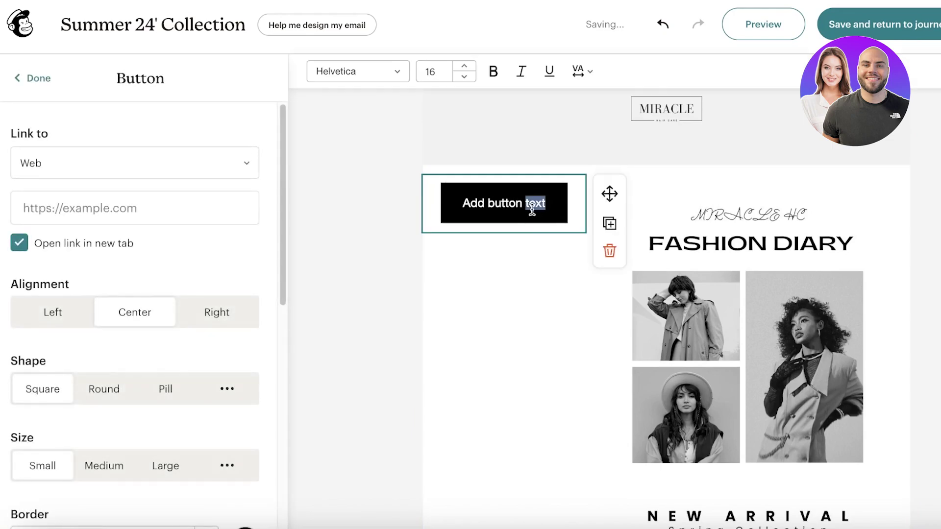
{"action": "triple_click", "coordinate": [511, 201]}
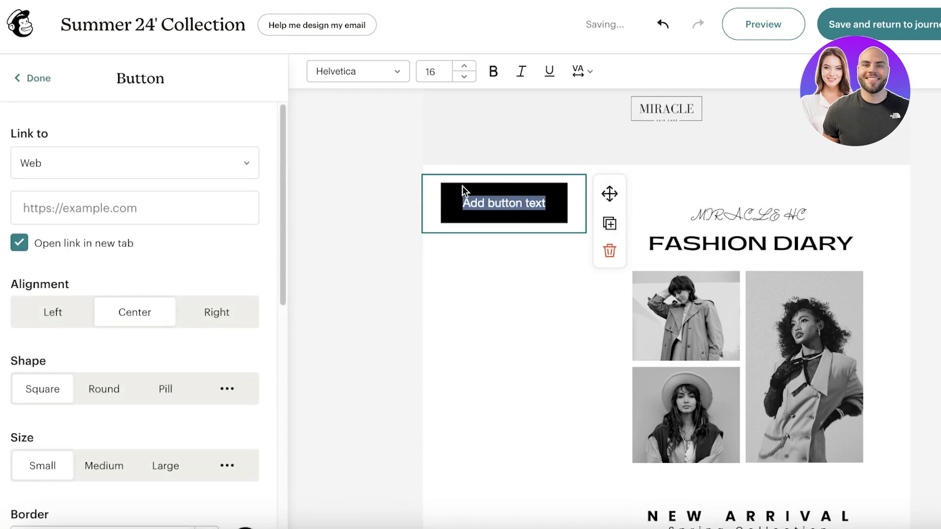
{"action": "key", "text": "BackSpace"}
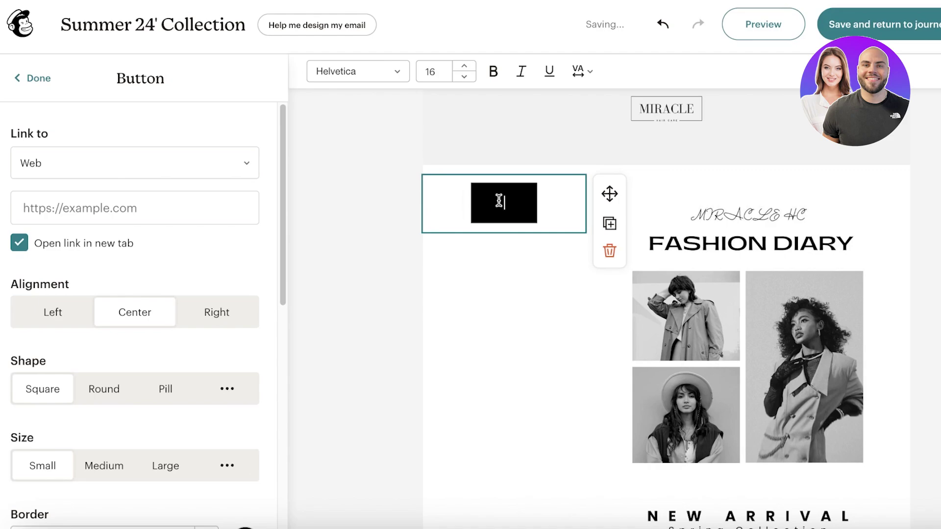
{"action": "type", "text": "Buy Now"}
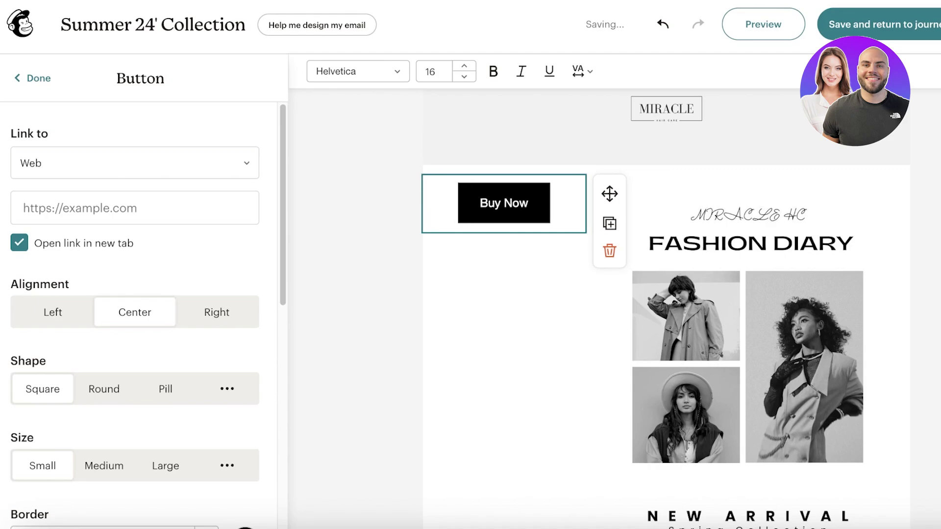
{"action": "key", "text": "BackSpace"}
{"action": "key", "text": "BackSpace"}
{"action": "key", "text": "BackSpace"}
{"action": "key", "text": "BackSpace"}
{"action": "key", "text": "BackSpace"}
{"action": "key", "text": "BackSpace"}
{"action": "key", "text": "BackSpace"}
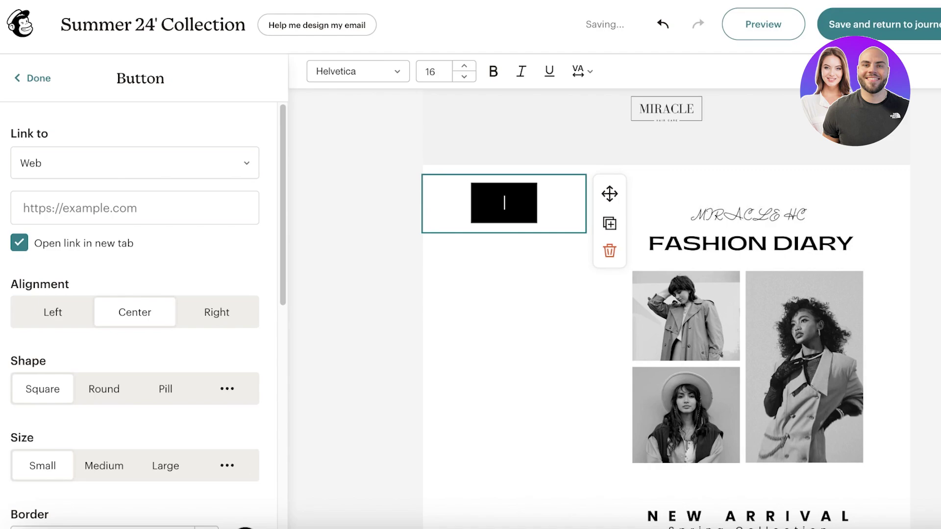
{"action": "type", "text": "Shop Now"}
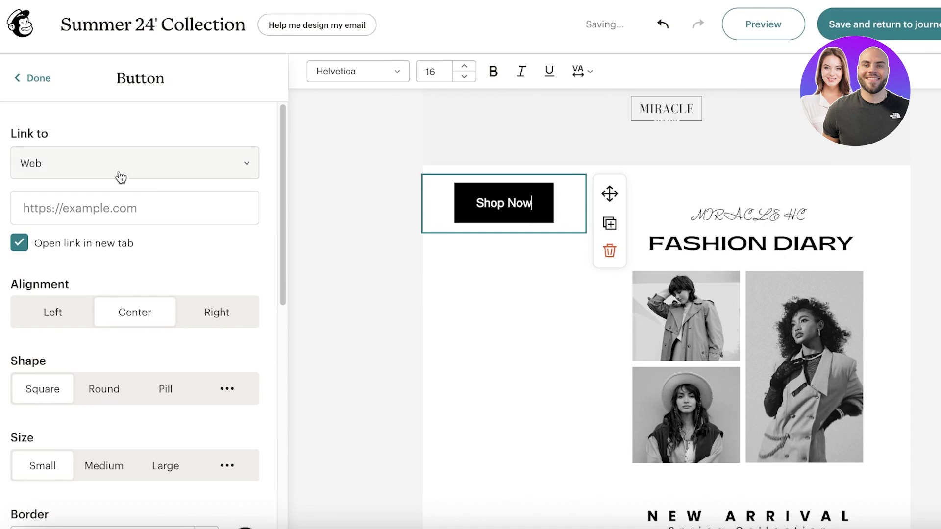
Step: Keep the button linking to a Web address and fetch the online store's URL
{"action": "left_click", "coordinate": [121, 178]}
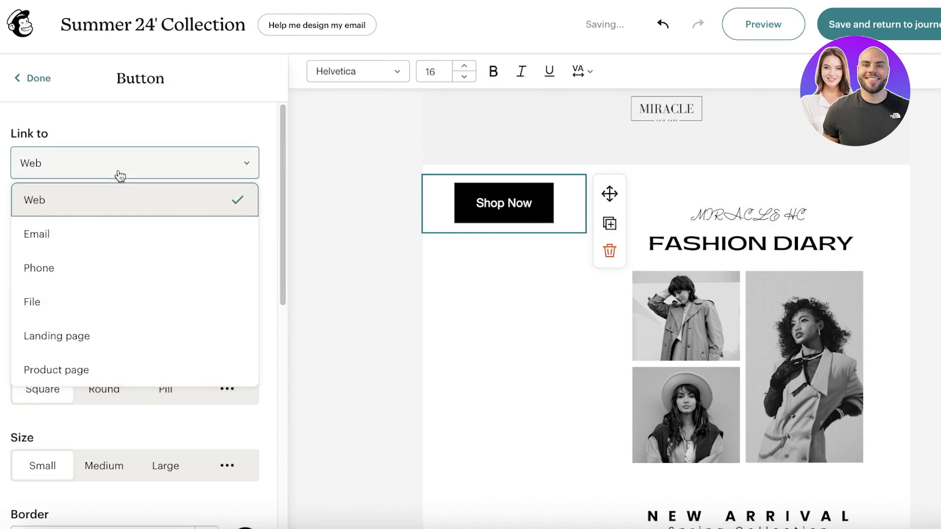
{"action": "left_click", "coordinate": [74, 195]}
{"action": "left_click", "coordinate": [62, 170]}
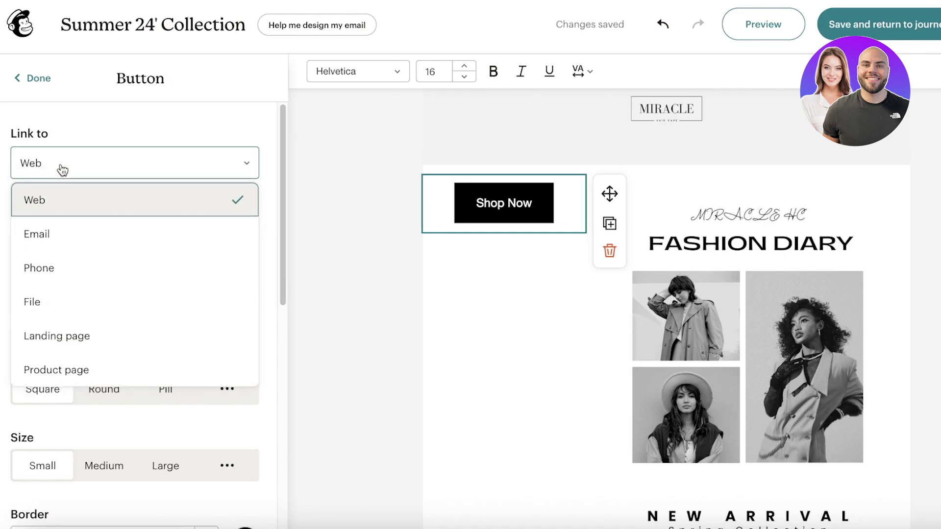
{"action": "left_click", "coordinate": [131, 142]}
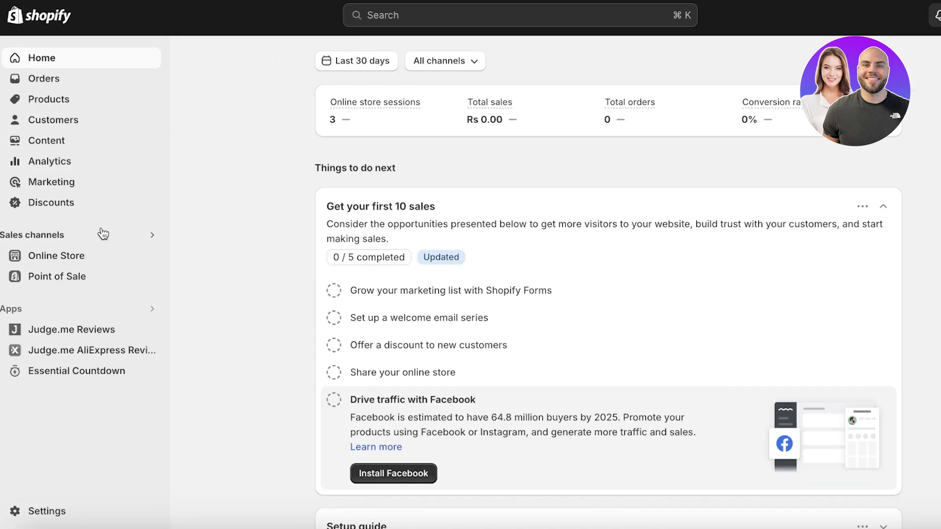
{"action": "left_click", "coordinate": [149, 255]}
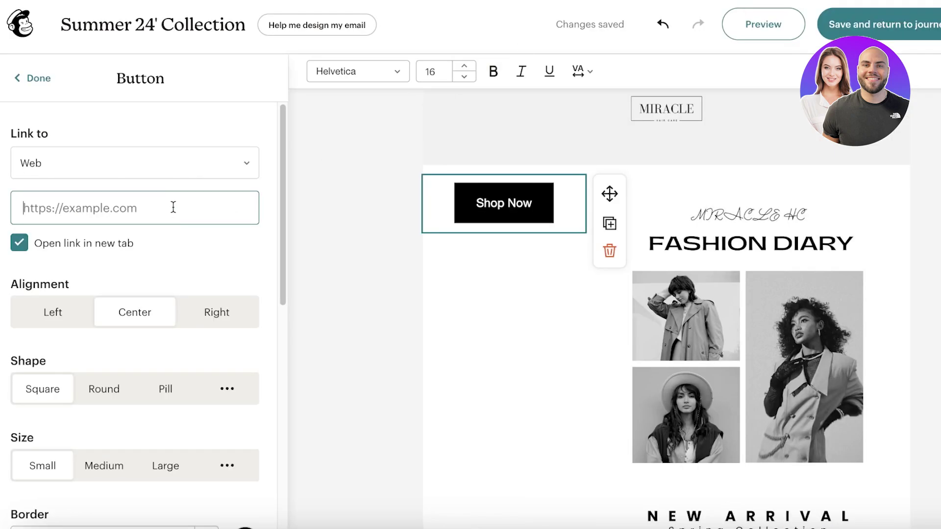
Step: Paste the Shopify store URL as the Shop Now button's link and keep the button centred
{"action": "right_click", "coordinate": [173, 207]}
{"action": "left_click", "coordinate": [196, 313]}
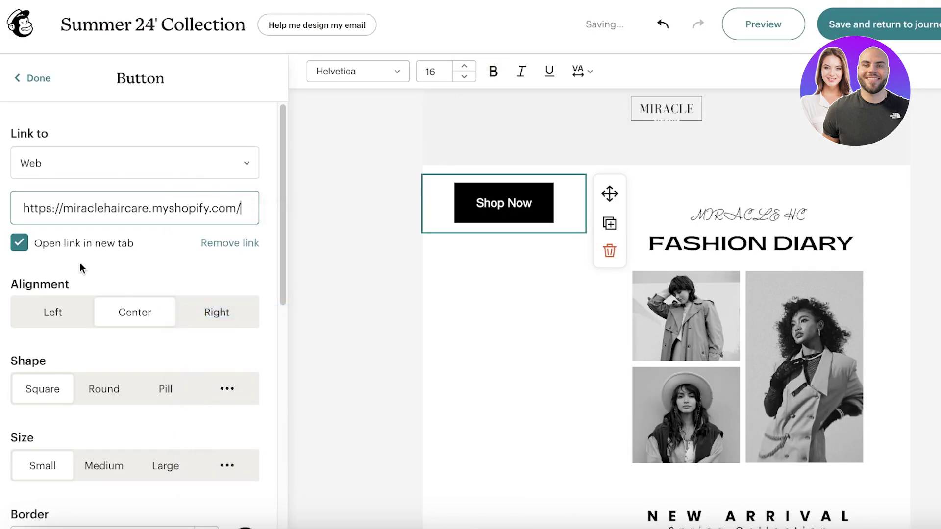
{"action": "scroll", "coordinate": [120, 250], "scroll_direction": "down", "scroll_amount": 2}
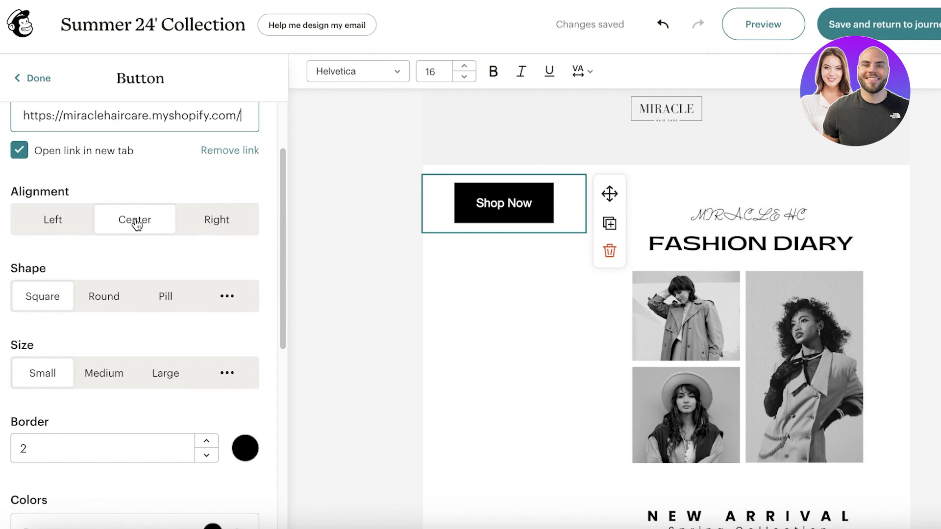
{"action": "left_click", "coordinate": [137, 224]}
{"action": "left_click", "coordinate": [211, 219]}
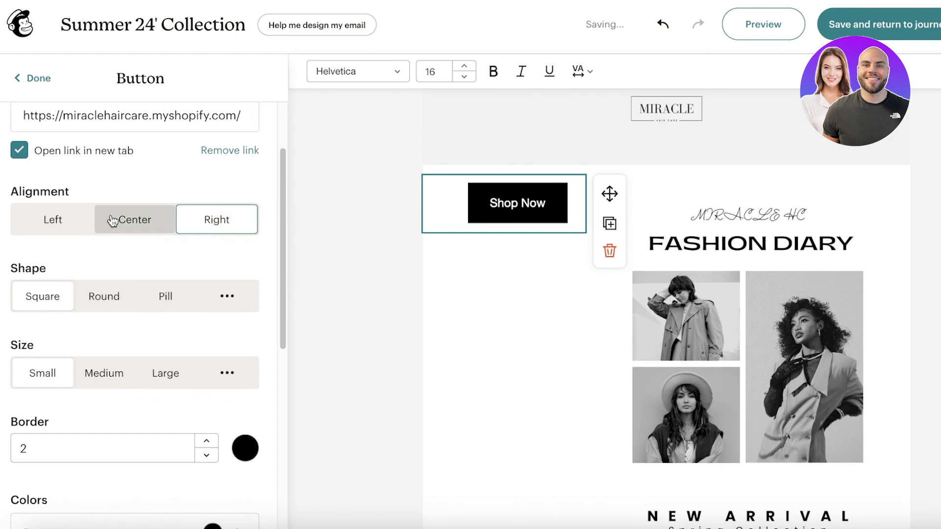
{"action": "left_click", "coordinate": [125, 222]}
{"action": "left_click", "coordinate": [34, 229]}
{"action": "left_click", "coordinate": [139, 224]}
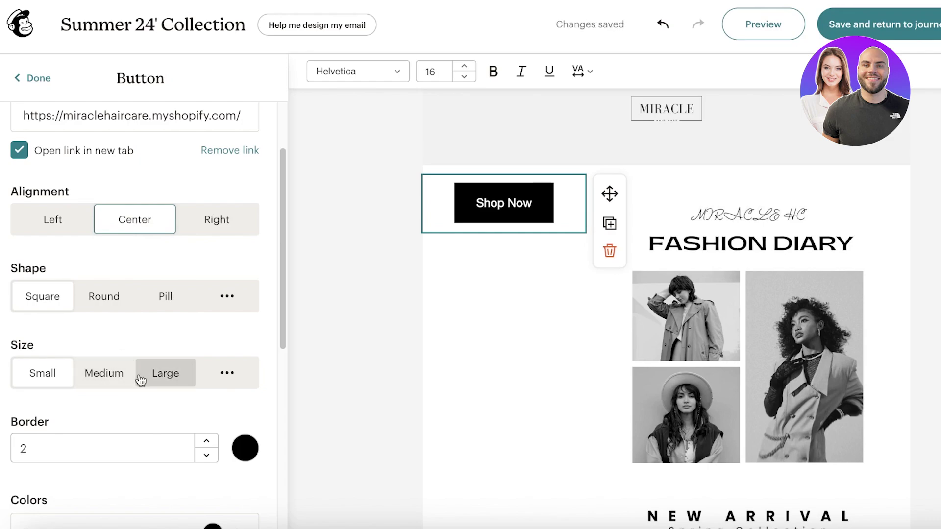
Step: Try Medium and Large sizes, then set the Shop Now button back to Small
{"action": "left_click", "coordinate": [109, 374]}
{"action": "left_click", "coordinate": [165, 380]}
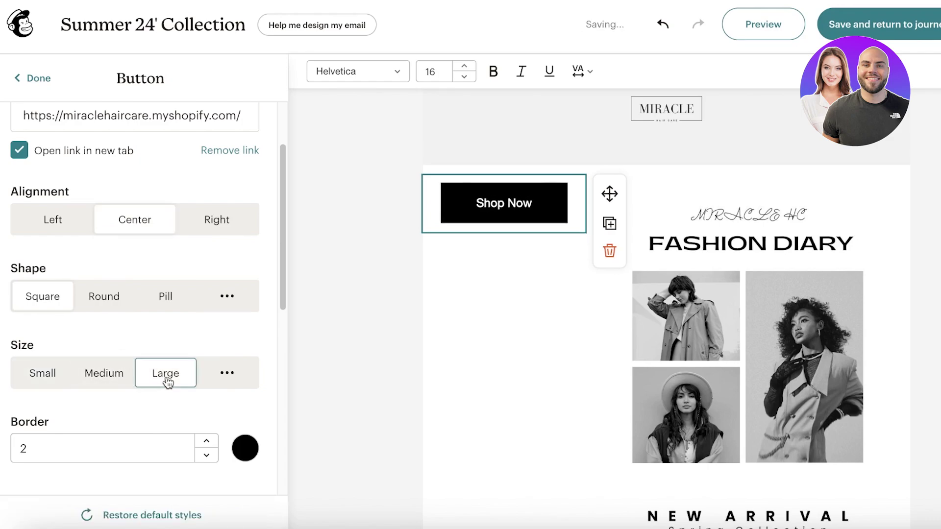
{"action": "left_click", "coordinate": [47, 374]}
{"action": "scroll", "coordinate": [116, 403], "scroll_direction": "down", "scroll_amount": 3}
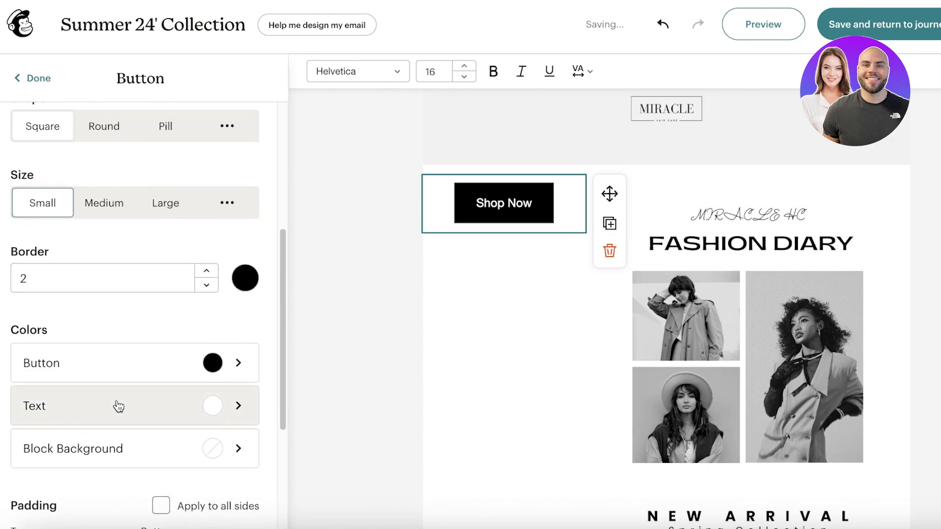
{"action": "scroll", "coordinate": [111, 380], "scroll_direction": "down", "scroll_amount": 5}
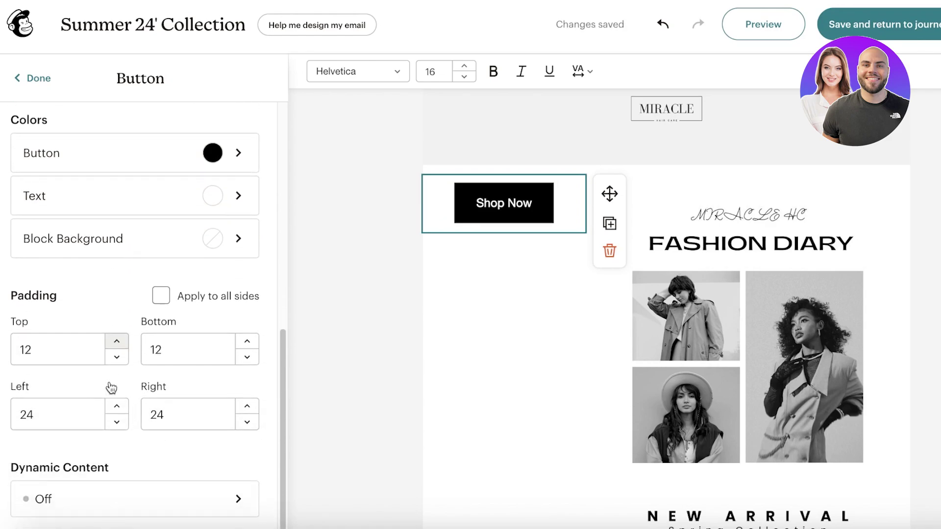
{"action": "double_click", "coordinate": [77, 350]}
Step: Set the Shop Now button's top padding to 220 and preview its position
{"action": "scroll", "coordinate": [462, 336], "scroll_direction": "down", "scroll_amount": 5}
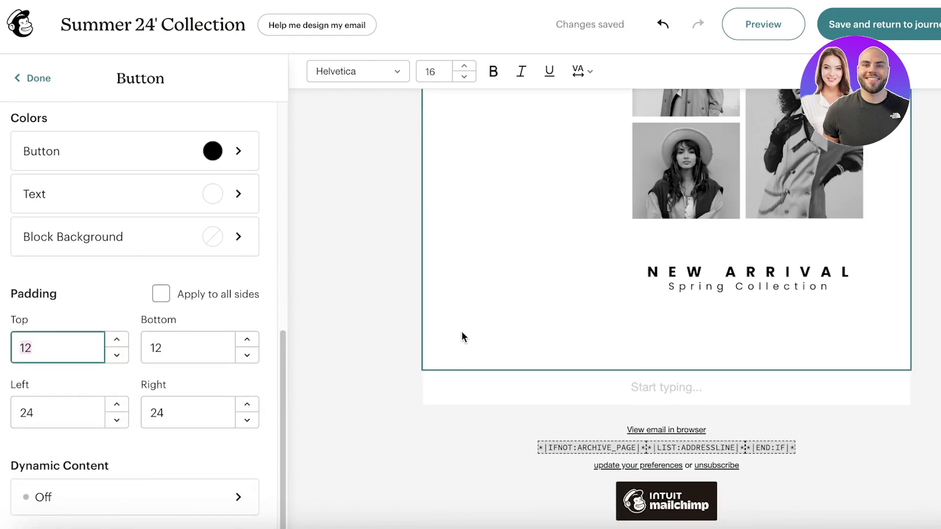
{"action": "scroll", "coordinate": [466, 190], "scroll_direction": "up", "scroll_amount": 4}
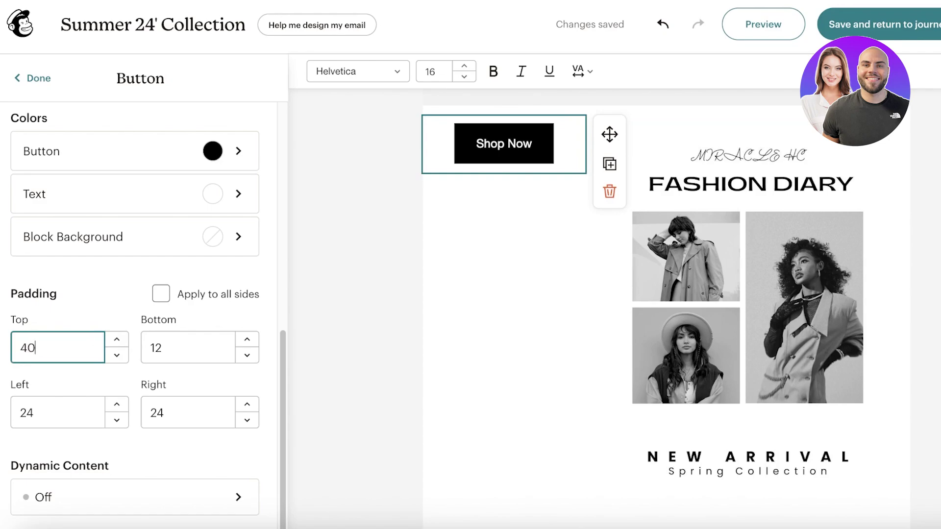
{"action": "key", "text": "BackSpace"}
{"action": "key", "text": "BackSpace"}
{"action": "type", "text": "250"}
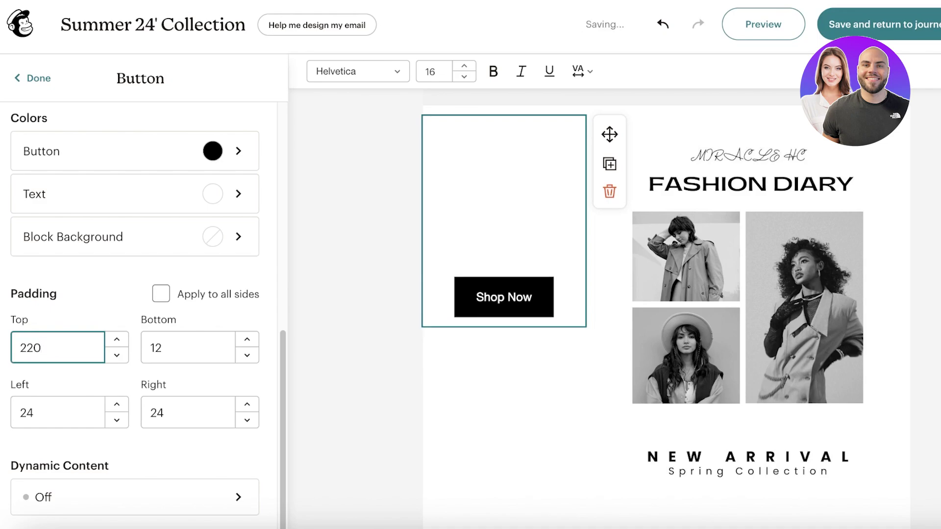
{"action": "scroll", "coordinate": [288, 300], "scroll_direction": "up", "scroll_amount": 8}
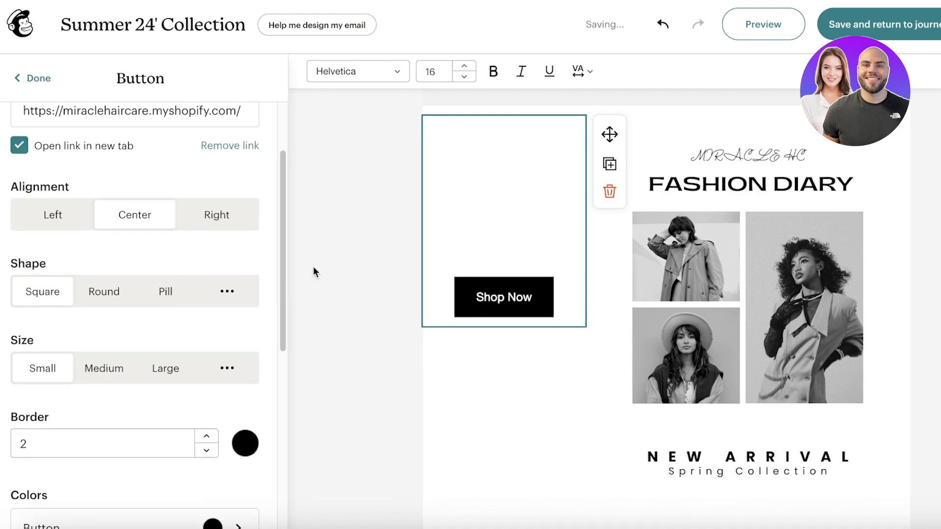
{"action": "left_click", "coordinate": [315, 269]}
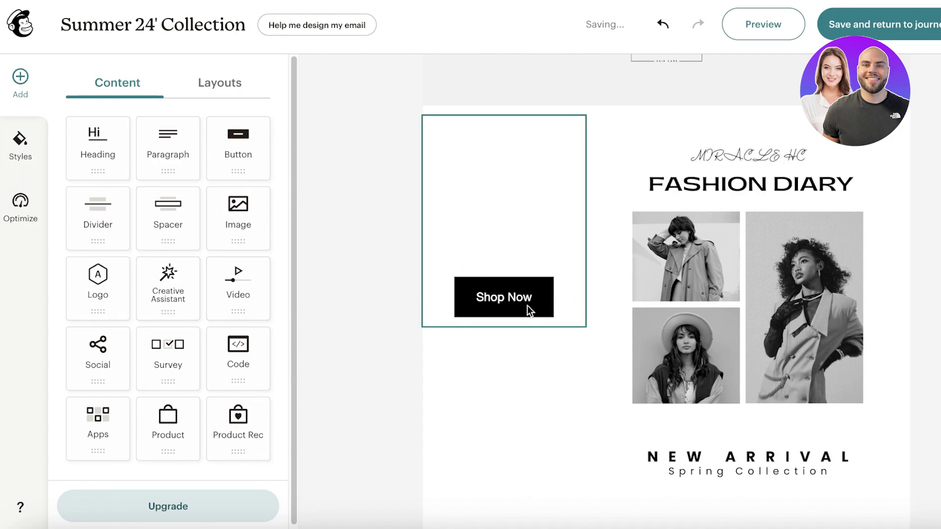
{"action": "left_click", "coordinate": [527, 305]}
Step: Lower the button's right padding to 0
{"action": "scroll", "coordinate": [189, 248], "scroll_direction": "down", "scroll_amount": 8}
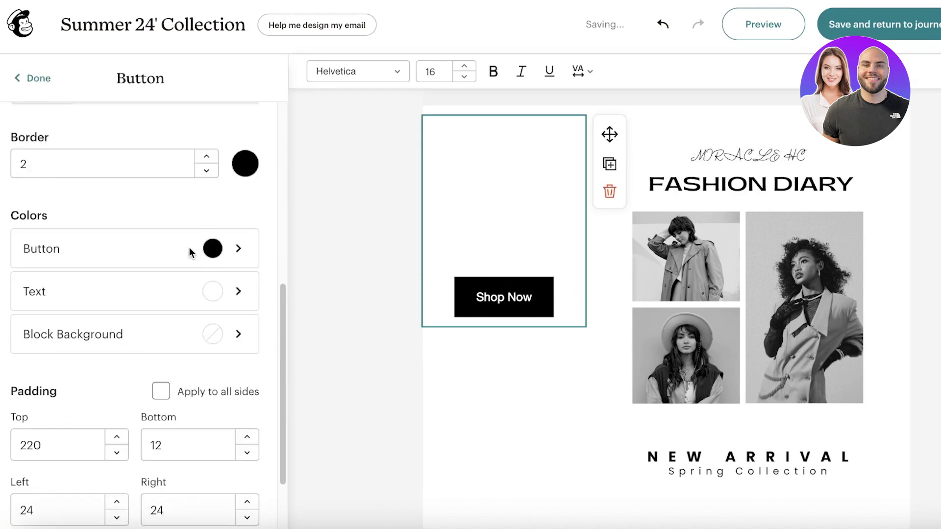
{"action": "scroll", "coordinate": [183, 252], "scroll_direction": "up", "scroll_amount": 5}
{"action": "scroll", "coordinate": [176, 263], "scroll_direction": "up", "scroll_amount": 2}
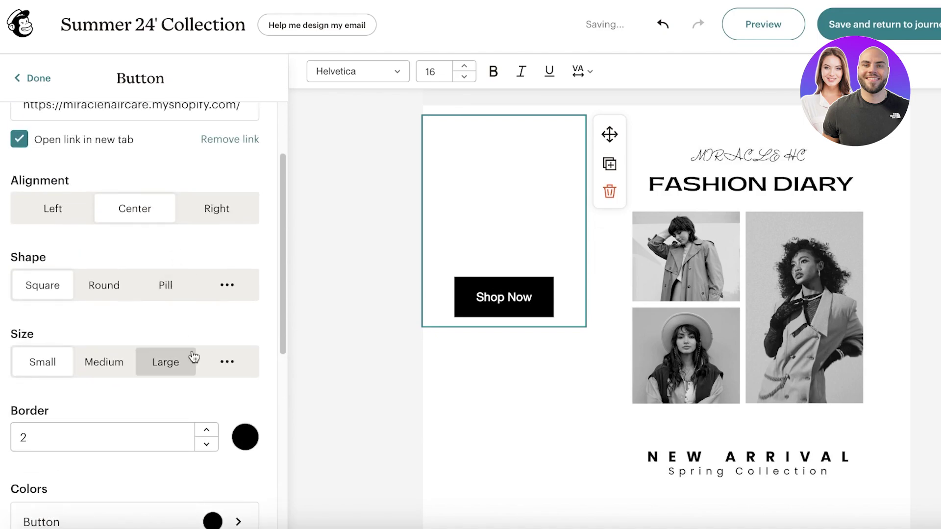
{"action": "scroll", "coordinate": [191, 357], "scroll_direction": "up", "scroll_amount": 3}
{"action": "scroll", "coordinate": [169, 343], "scroll_direction": "down", "scroll_amount": 7}
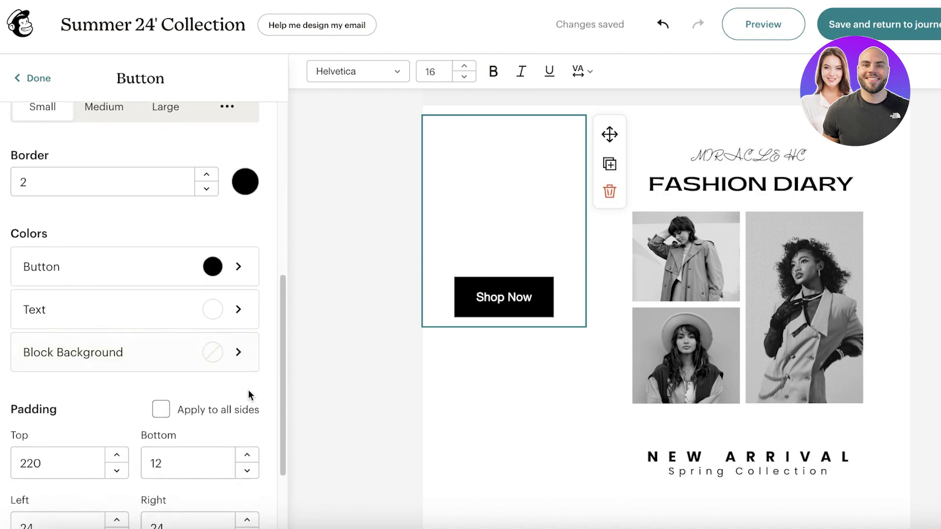
{"action": "scroll", "coordinate": [248, 389], "scroll_direction": "down", "scroll_amount": 2}
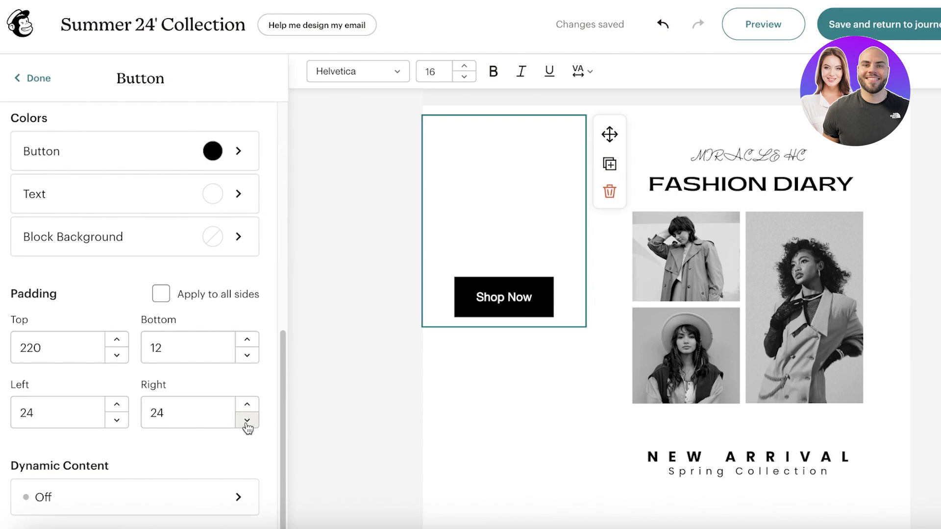
{"action": "left_click", "coordinate": [248, 420]}
{"action": "key", "text": "Down"}
{"action": "key", "text": "Down"}
{"action": "key", "text": "Down"}
{"action": "key", "text": "Down"}
{"action": "key", "text": "Down"}
{"action": "key", "text": "Down"}
{"action": "key", "text": "Down"}
{"action": "key", "text": "Down"}
{"action": "key", "text": "Down"}
{"action": "key", "text": "Down"}
{"action": "key", "text": "Down"}
{"action": "key", "text": "Down"}
{"action": "key", "text": "Down"}
{"action": "key", "text": "Down"}
{"action": "key", "text": "Down"}
{"action": "key", "text": "Down"}
{"action": "key", "text": "Down"}
{"action": "key", "text": "Down"}
{"action": "key", "text": "Down"}
{"action": "key", "text": "Down"}
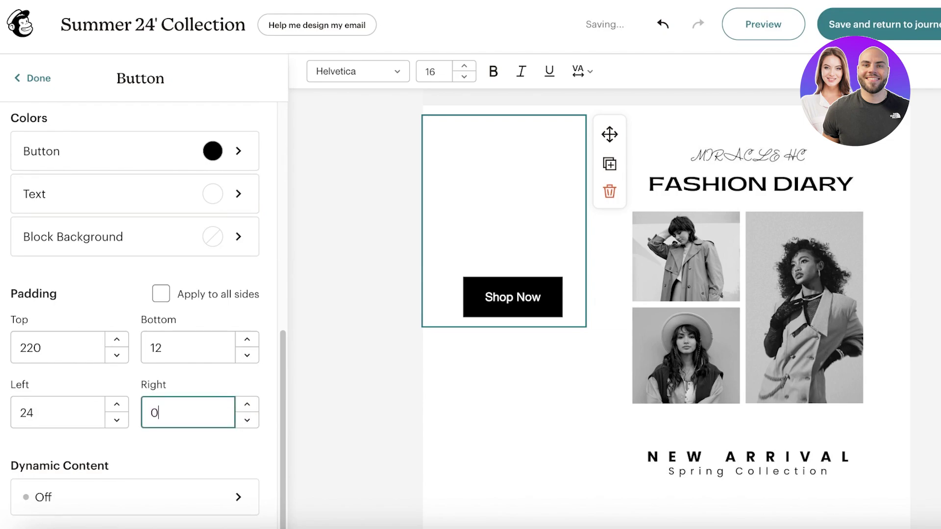
Step: Clear the left padding, preview the button, then reselect the left padding field
{"action": "left_click", "coordinate": [79, 413]}
{"action": "key", "text": "BackSpace"}
{"action": "key", "text": "BackSpace"}
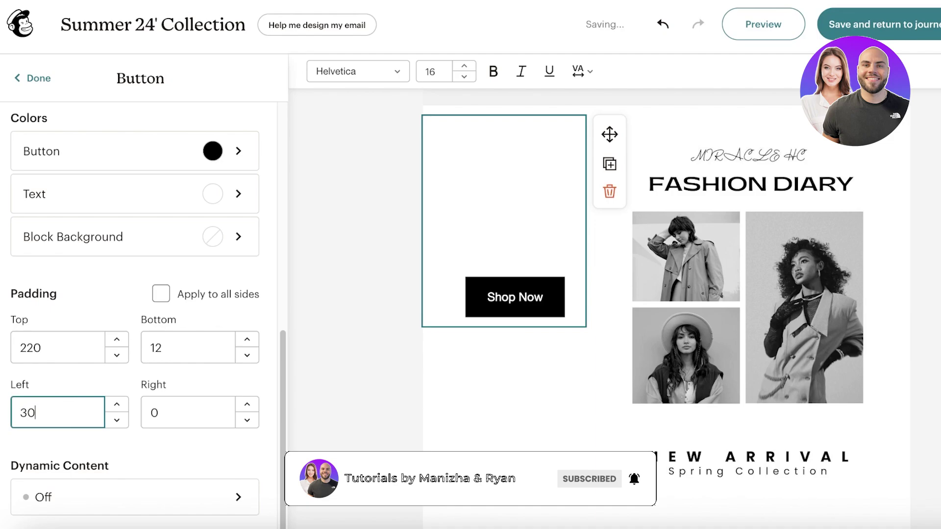
{"action": "left_click", "coordinate": [299, 279]}
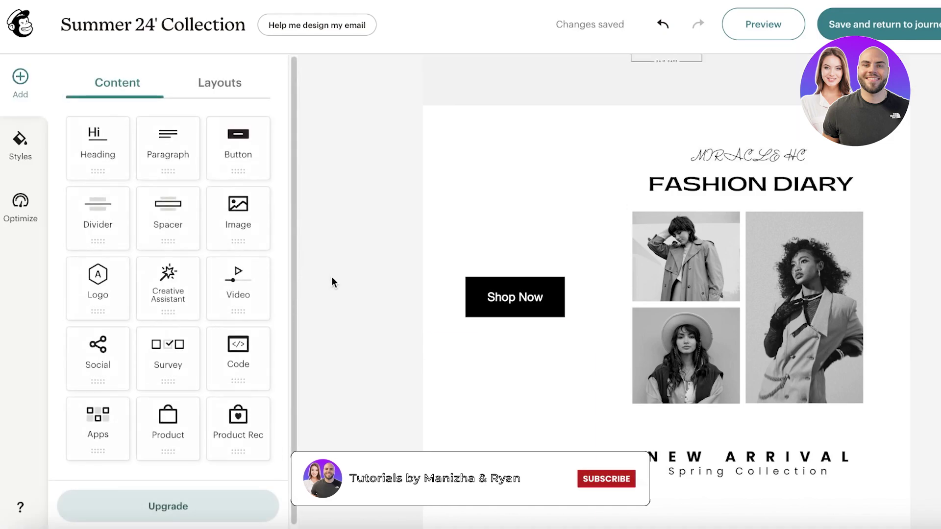
{"action": "left_click", "coordinate": [499, 294]}
{"action": "scroll", "coordinate": [201, 361], "scroll_direction": "down", "scroll_amount": 10}
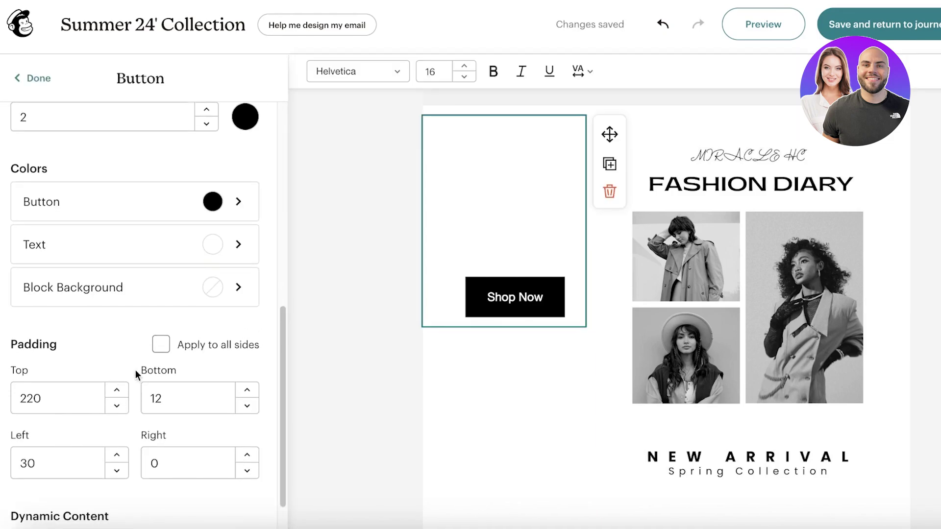
{"action": "scroll", "coordinate": [137, 372], "scroll_direction": "down", "scroll_amount": 1}
{"action": "double_click", "coordinate": [64, 417]}
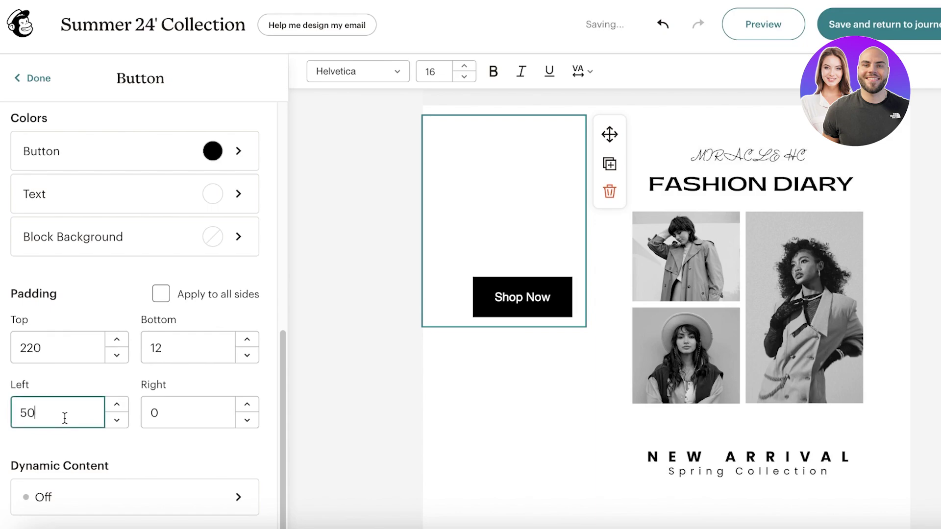
Step: Enter the new left padding and finish editing the Shop Now button
{"action": "type", "text": "60"}
{"action": "left_click", "coordinate": [300, 324]}
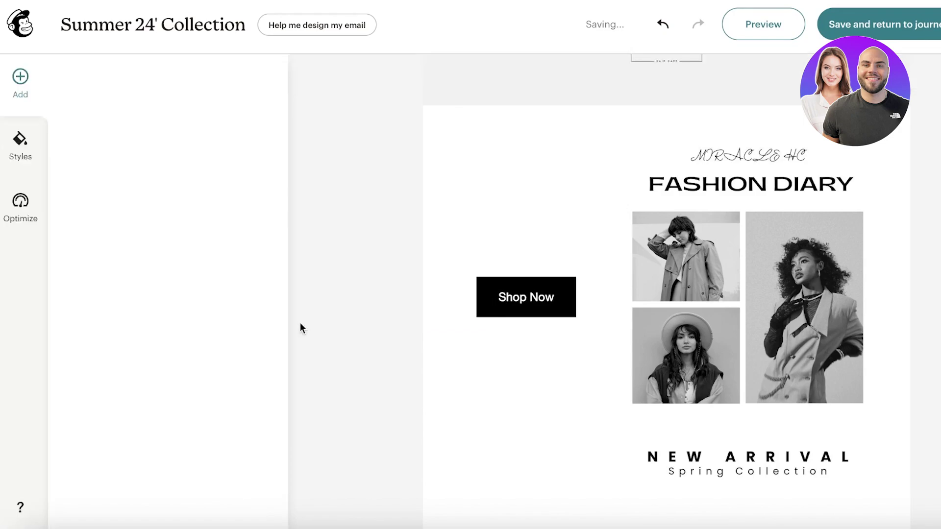
{"action": "scroll", "coordinate": [429, 374], "scroll_direction": "up", "scroll_amount": 1}
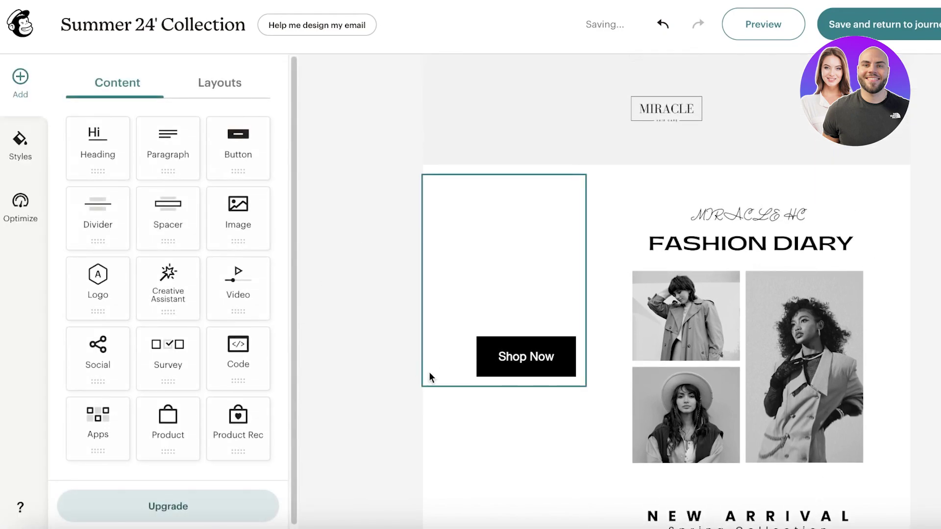
{"action": "scroll", "coordinate": [905, 199], "scroll_direction": "down", "scroll_amount": 4}
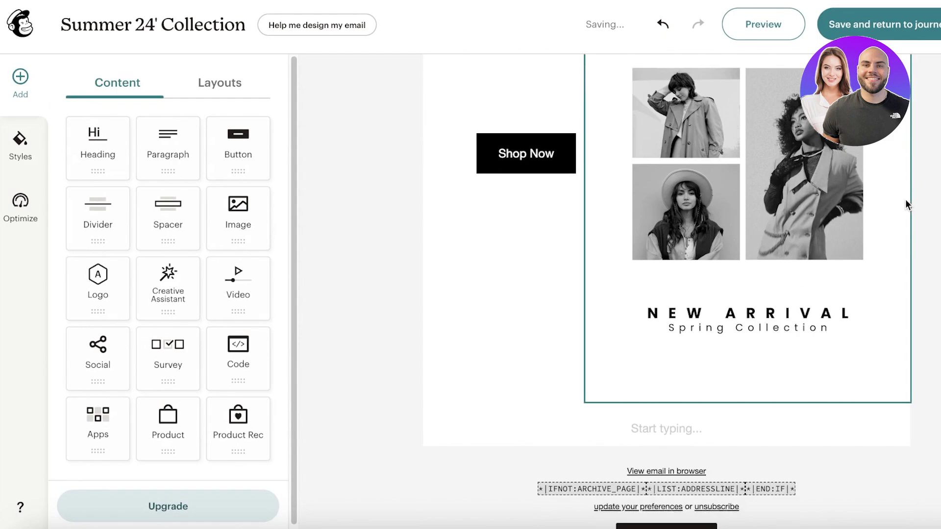
Step: Open the footer text block's settings and review its padding
{"action": "left_click", "coordinate": [477, 435]}
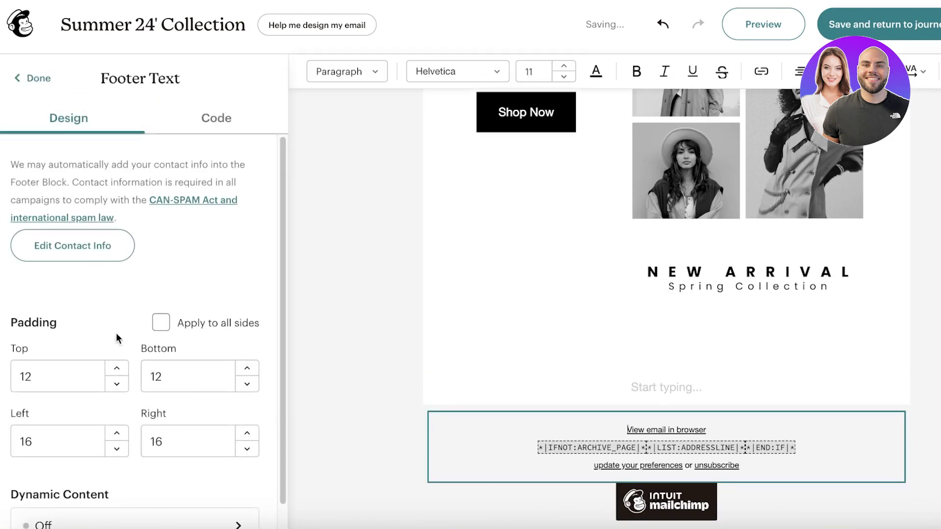
{"action": "scroll", "coordinate": [115, 337], "scroll_direction": "down", "scroll_amount": 1}
{"action": "scroll", "coordinate": [78, 242], "scroll_direction": "up", "scroll_amount": 1}
{"action": "scroll", "coordinate": [73, 240], "scroll_direction": "down", "scroll_amount": 1}
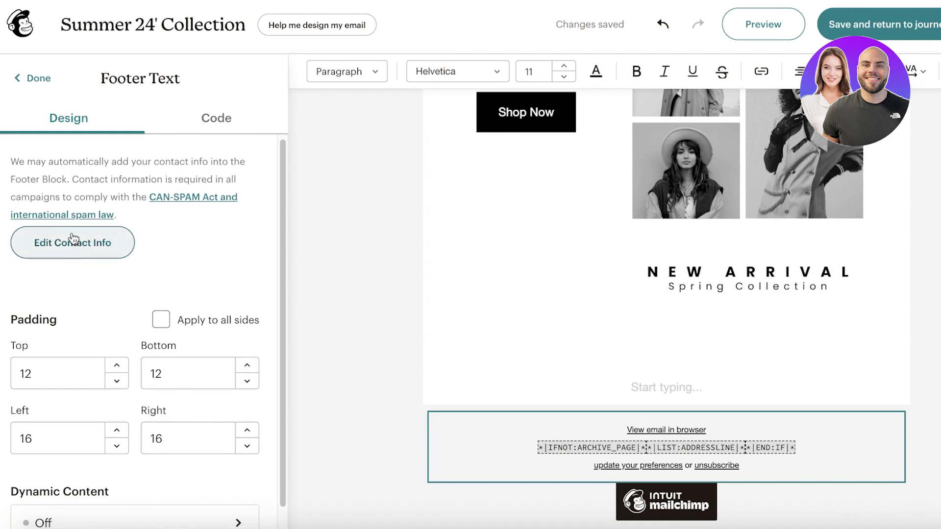
Step: Open the audience contact information form and enter the contact's phone number
{"action": "left_click", "coordinate": [73, 243]}
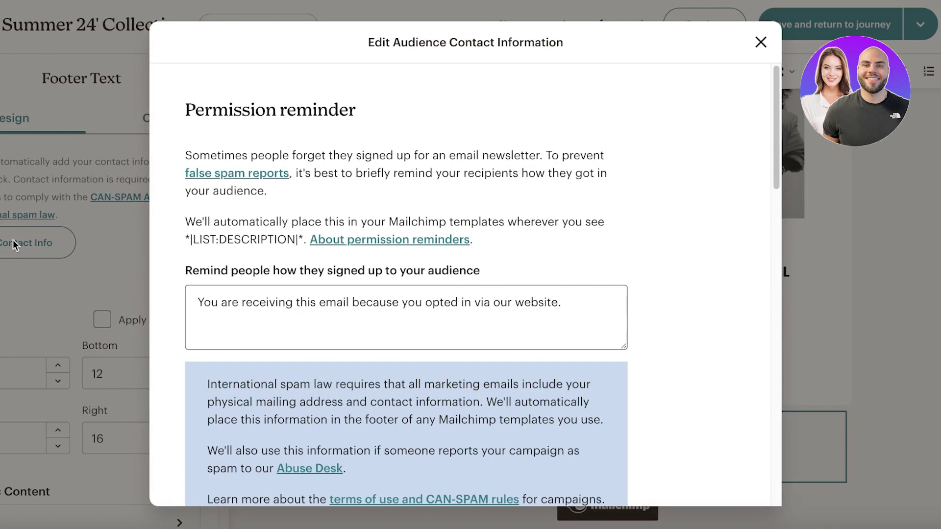
{"action": "scroll", "coordinate": [447, 198], "scroll_direction": "down", "scroll_amount": 5}
{"action": "scroll", "coordinate": [240, 299], "scroll_direction": "down", "scroll_amount": 9}
{"action": "scroll", "coordinate": [247, 282], "scroll_direction": "up", "scroll_amount": 14}
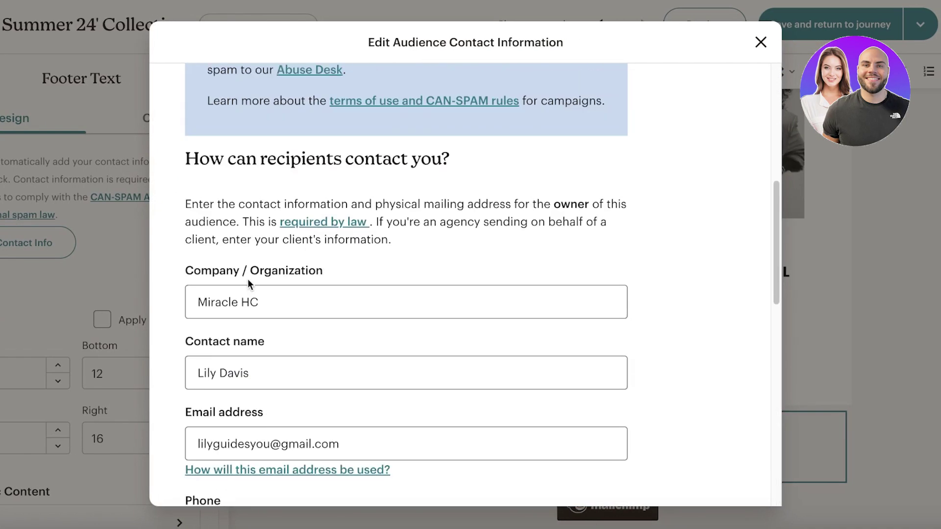
{"action": "scroll", "coordinate": [250, 289], "scroll_direction": "down", "scroll_amount": 7}
{"action": "scroll", "coordinate": [252, 296], "scroll_direction": "up", "scroll_amount": 3}
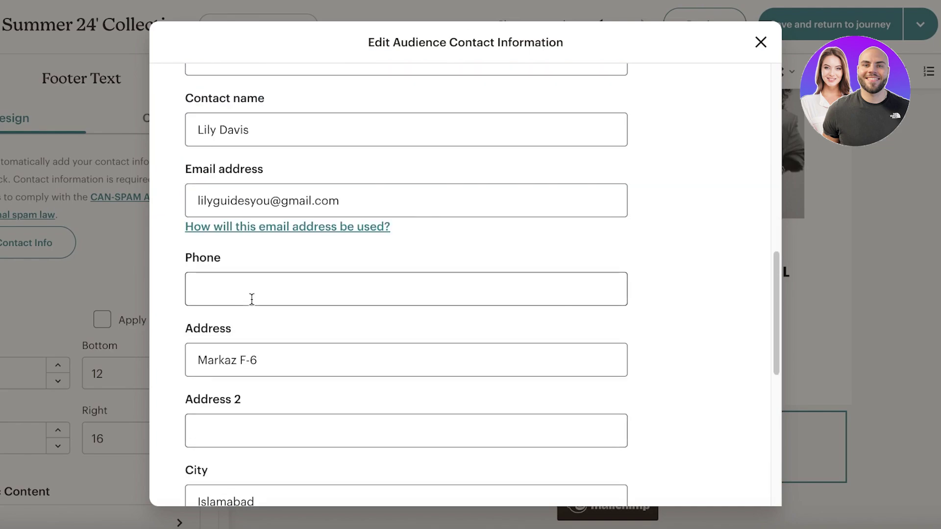
{"action": "left_click", "coordinate": [250, 297]}
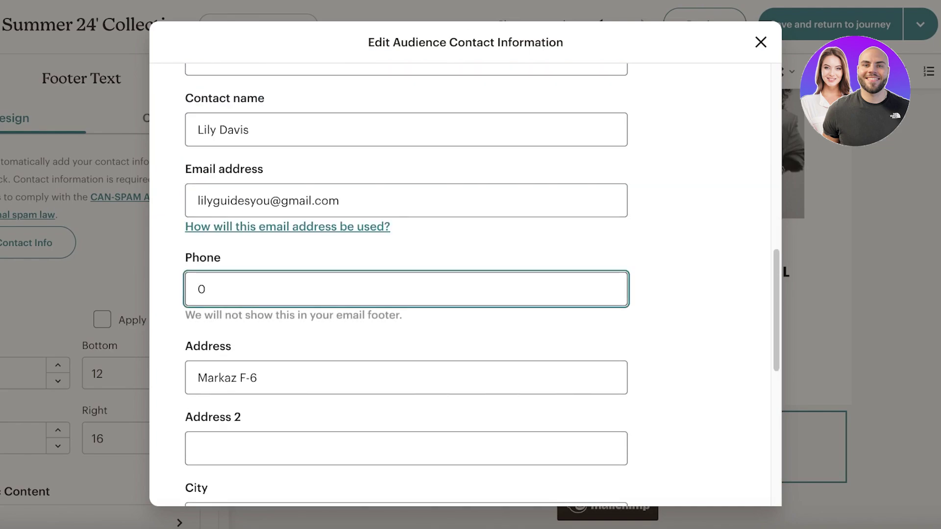
Step: Copy the Shopify store URL into the opt-in website field and save the contact information
{"action": "scroll", "coordinate": [245, 343], "scroll_direction": "down", "scroll_amount": 10}
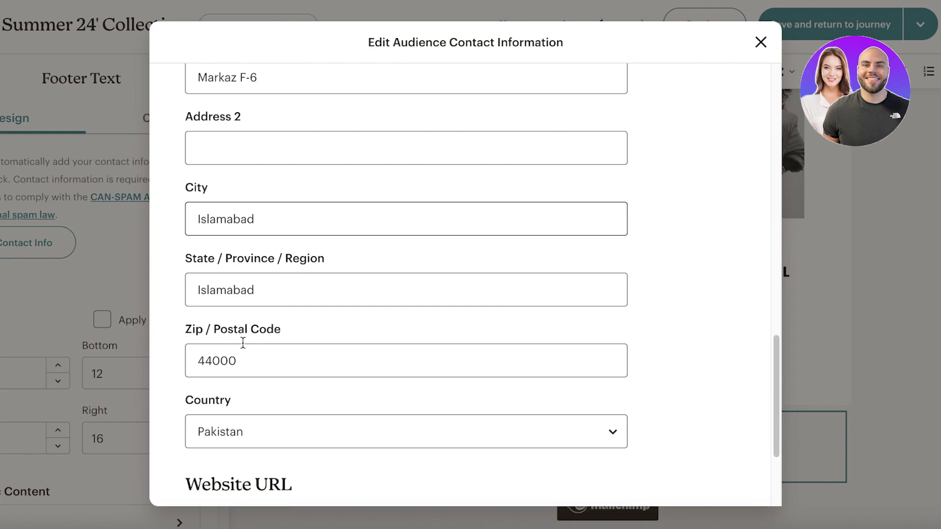
{"action": "left_click", "coordinate": [261, 402]}
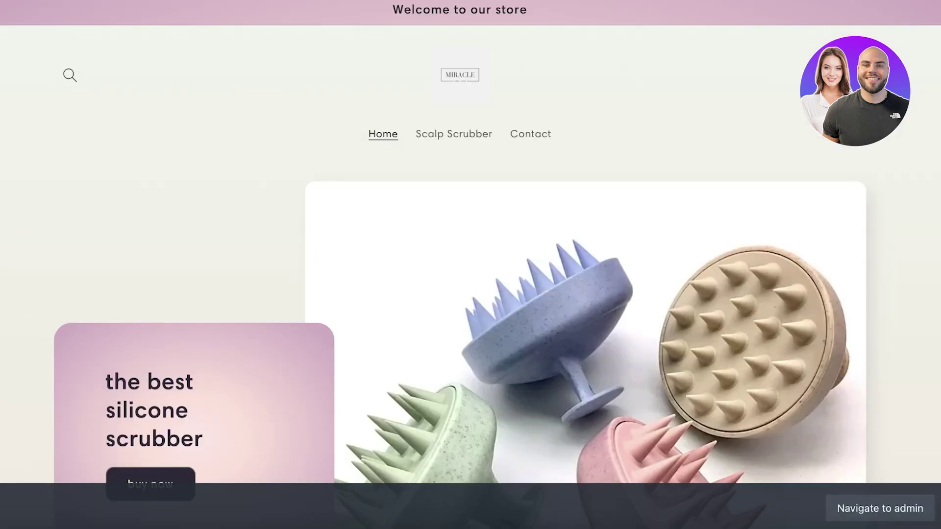
{"action": "right_click", "coordinate": [451, 1]}
{"action": "left_click", "coordinate": [479, 87]}
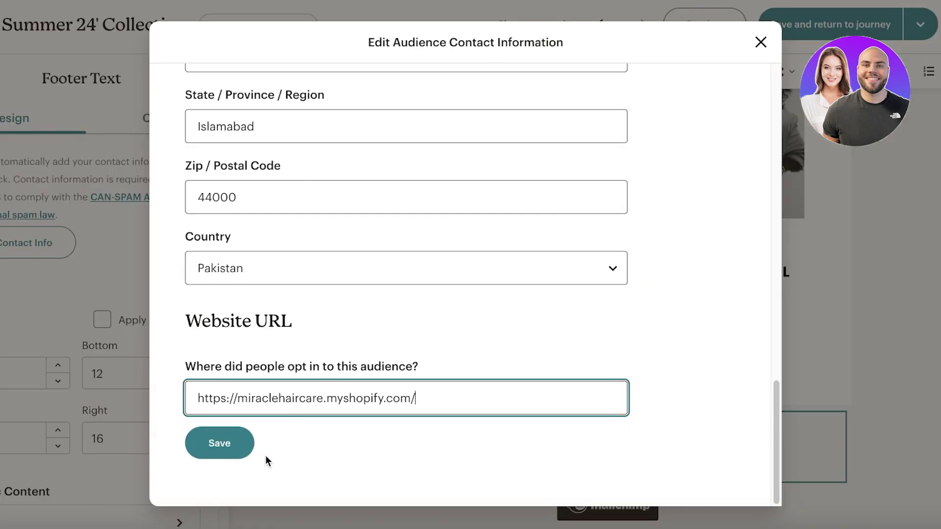
{"action": "left_click", "coordinate": [231, 451]}
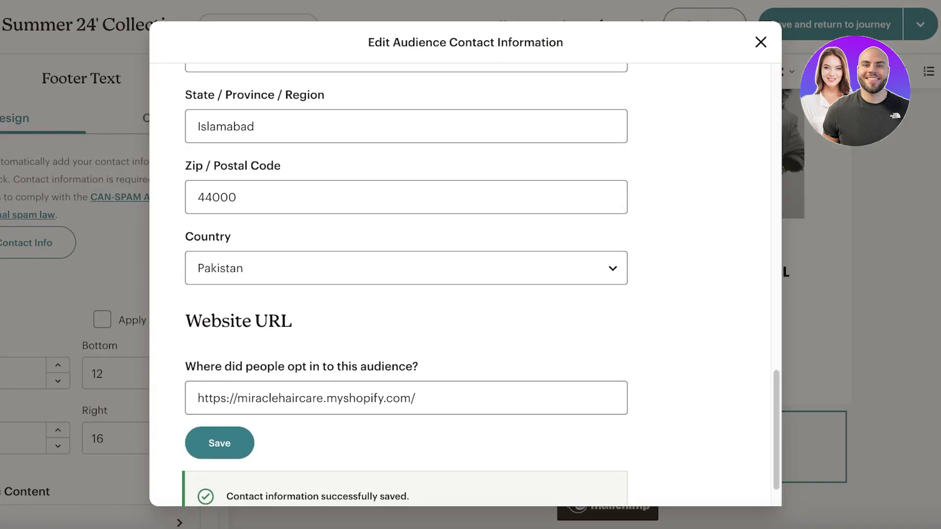
{"action": "left_click", "coordinate": [893, 318]}
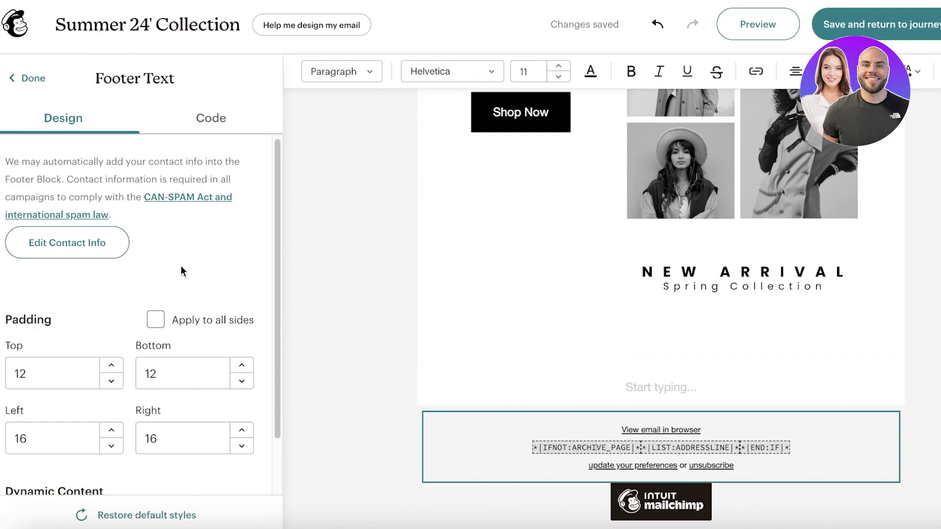
Step: Review the footer block's HTML in the Code tab and finish editing the footer
{"action": "scroll", "coordinate": [182, 272], "scroll_direction": "down", "scroll_amount": 2}
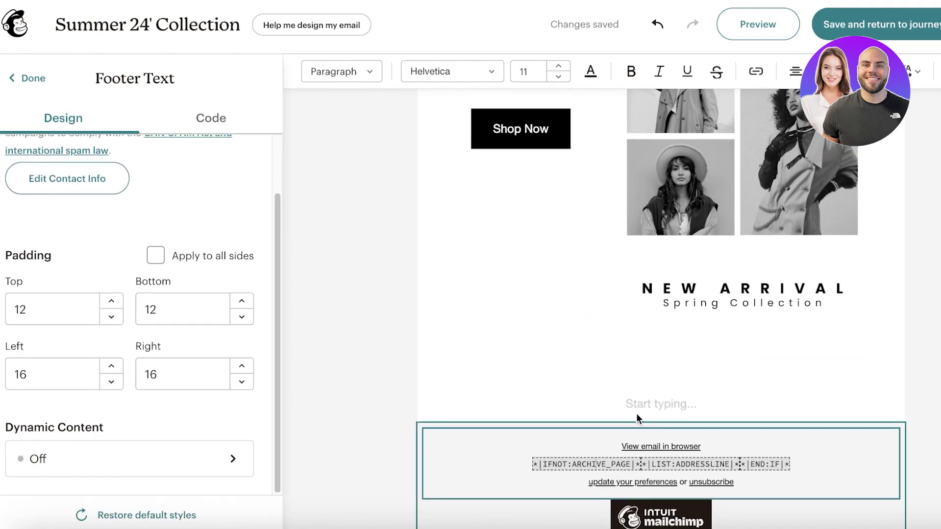
{"action": "left_click", "coordinate": [182, 126]}
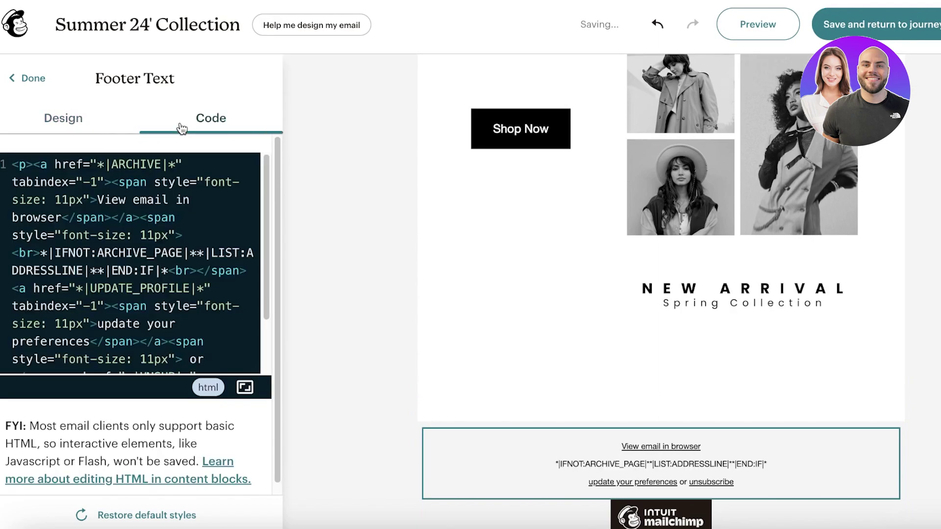
{"action": "left_click", "coordinate": [31, 78]}
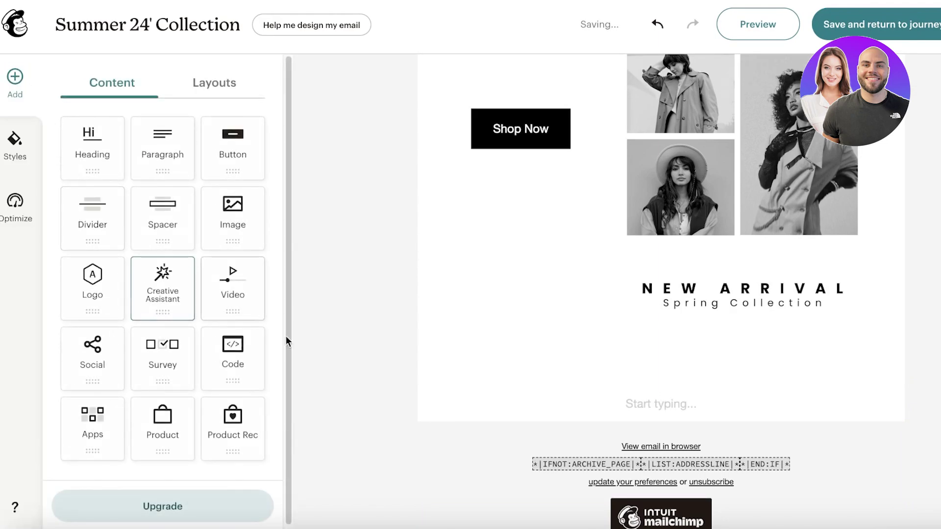
Step: Browse the column layouts, then run the Optimize check, which reports 0 errors
{"action": "scroll", "coordinate": [872, 386], "scroll_direction": "down", "scroll_amount": 1}
{"action": "scroll", "coordinate": [534, 296], "scroll_direction": "up", "scroll_amount": 5}
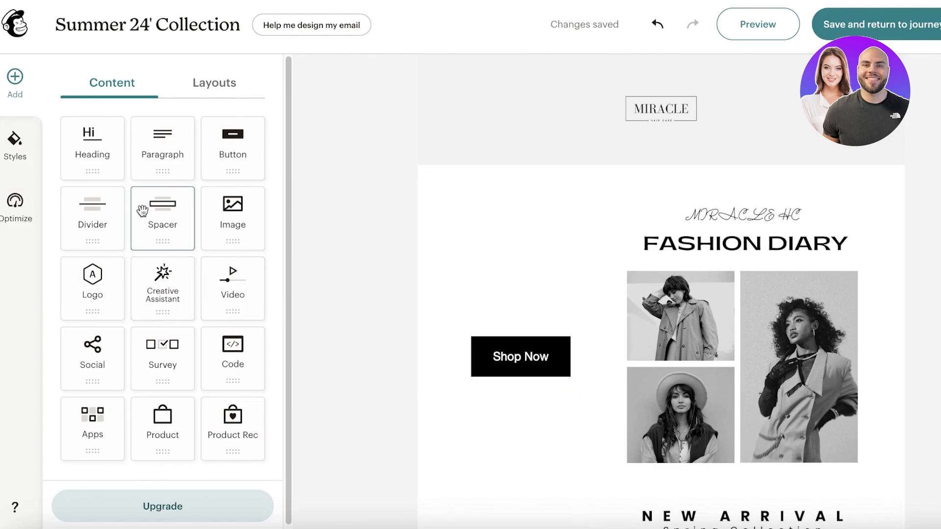
{"action": "scroll", "coordinate": [222, 276], "scroll_direction": "down", "scroll_amount": 1}
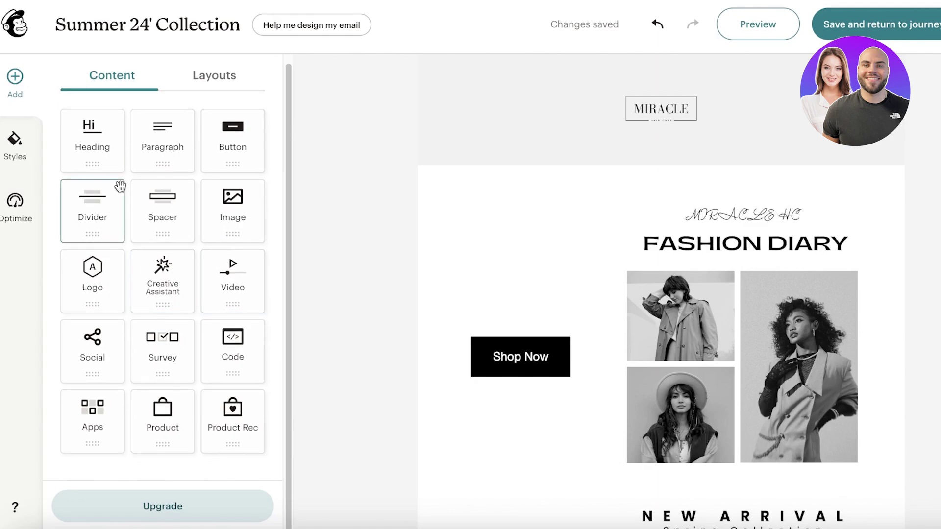
{"action": "left_click", "coordinate": [219, 72]}
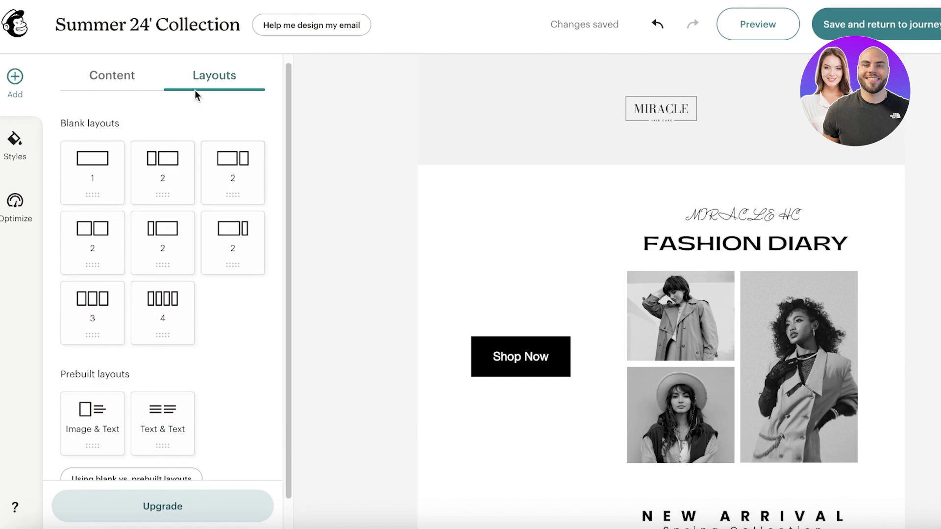
{"action": "scroll", "coordinate": [105, 225], "scroll_direction": "down", "scroll_amount": 1}
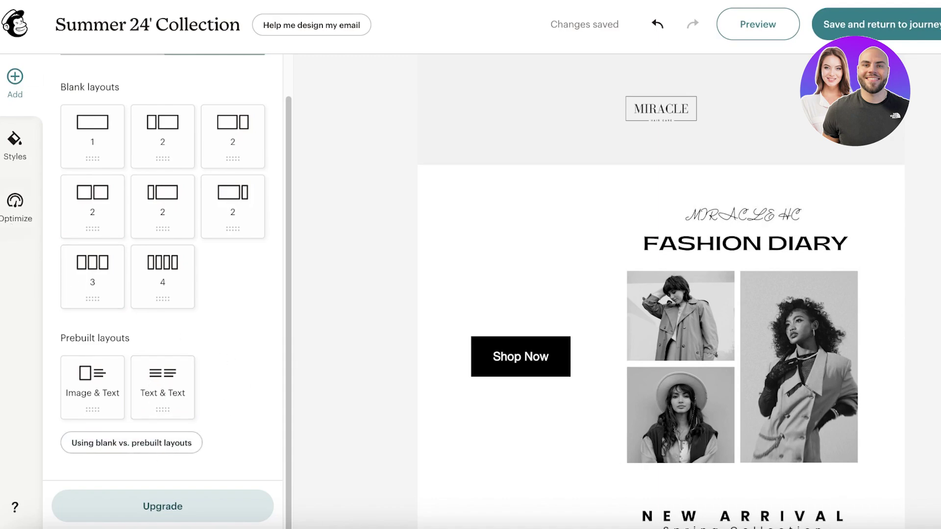
{"action": "left_click", "coordinate": [15, 205]}
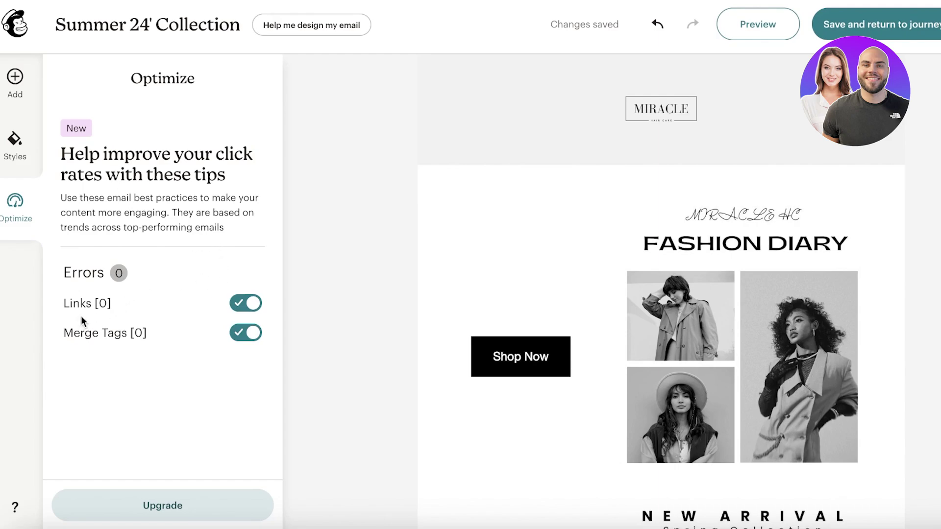
Step: Open the email's global Styles and inspect the email-wide and text style sections
{"action": "left_click", "coordinate": [30, 133]}
{"action": "left_click", "coordinate": [25, 102]}
{"action": "left_click", "coordinate": [21, 142]}
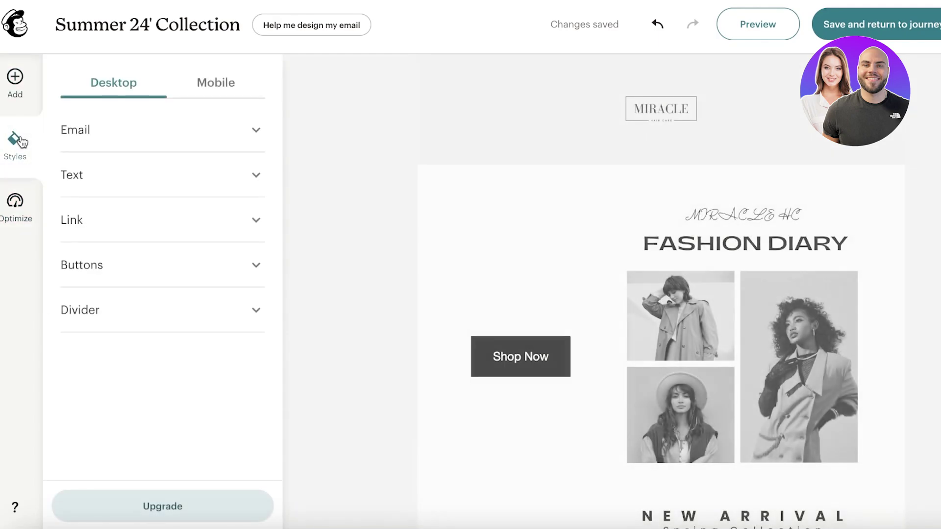
{"action": "left_click", "coordinate": [186, 136]}
{"action": "left_click", "coordinate": [189, 137]}
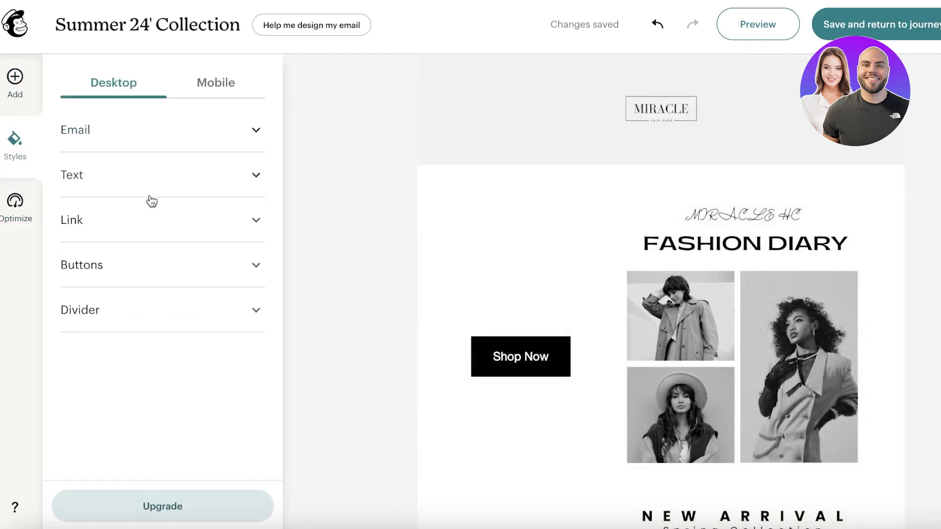
{"action": "left_click", "coordinate": [143, 175]}
{"action": "left_click", "coordinate": [139, 175]}
Step: Switch to Mobile styles and check the email padding, including the right padding of 16
{"action": "left_click", "coordinate": [198, 87]}
{"action": "scroll", "coordinate": [631, 267], "scroll_direction": "down", "scroll_amount": 10}
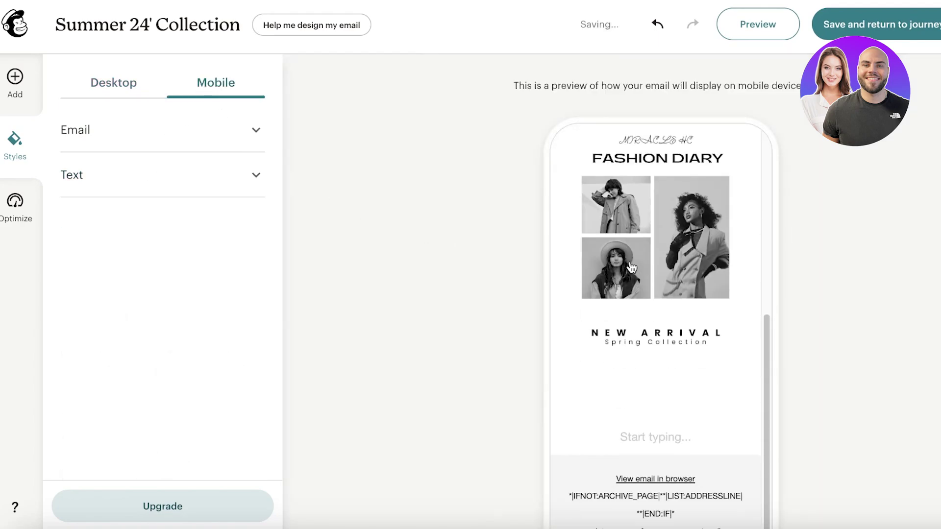
{"action": "scroll", "coordinate": [631, 268], "scroll_direction": "up", "scroll_amount": 8}
{"action": "scroll", "coordinate": [631, 268], "scroll_direction": "up", "scroll_amount": 3}
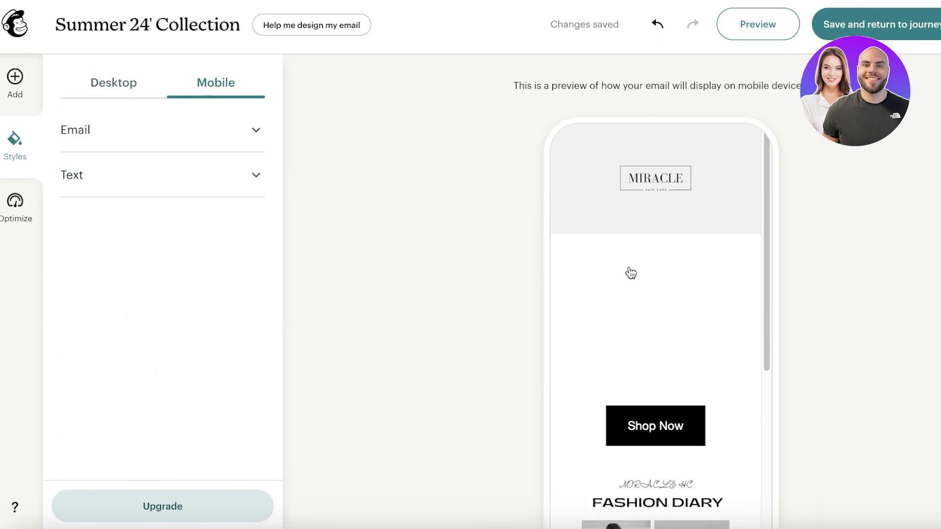
{"action": "scroll", "coordinate": [719, 281], "scroll_direction": "down", "scroll_amount": 8}
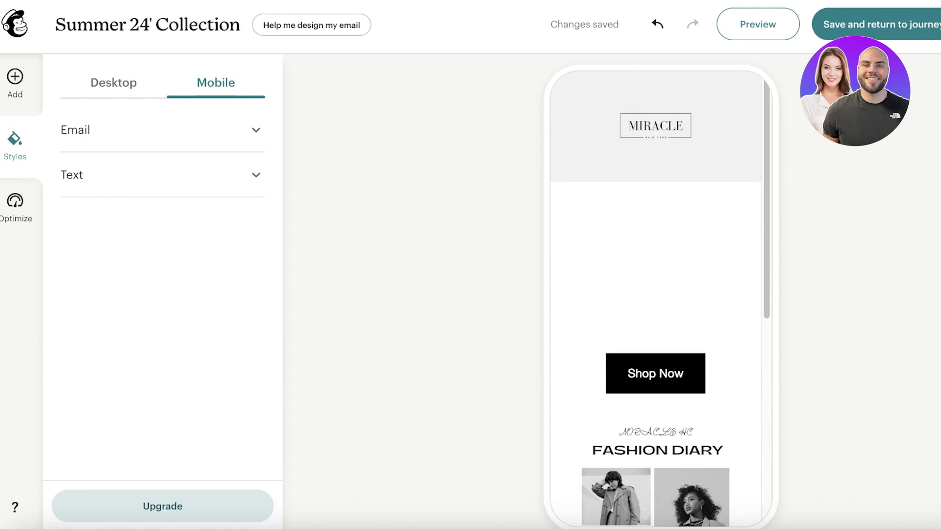
{"action": "left_click", "coordinate": [202, 145]}
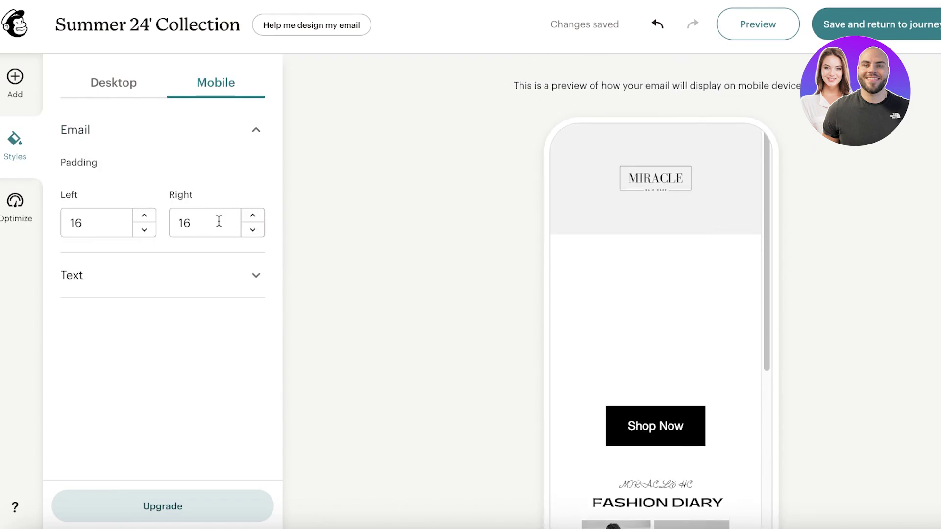
{"action": "double_click", "coordinate": [218, 221]}
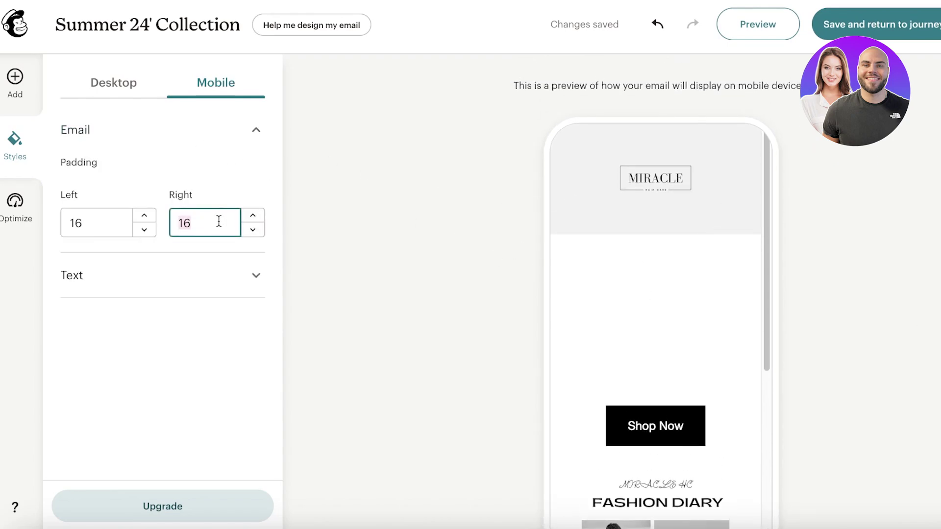
Step: Review the mobile text settings, return to Desktop styles, and save the email to the journey
{"action": "left_click", "coordinate": [183, 285]}
{"action": "scroll", "coordinate": [177, 307], "scroll_direction": "down", "scroll_amount": 1}
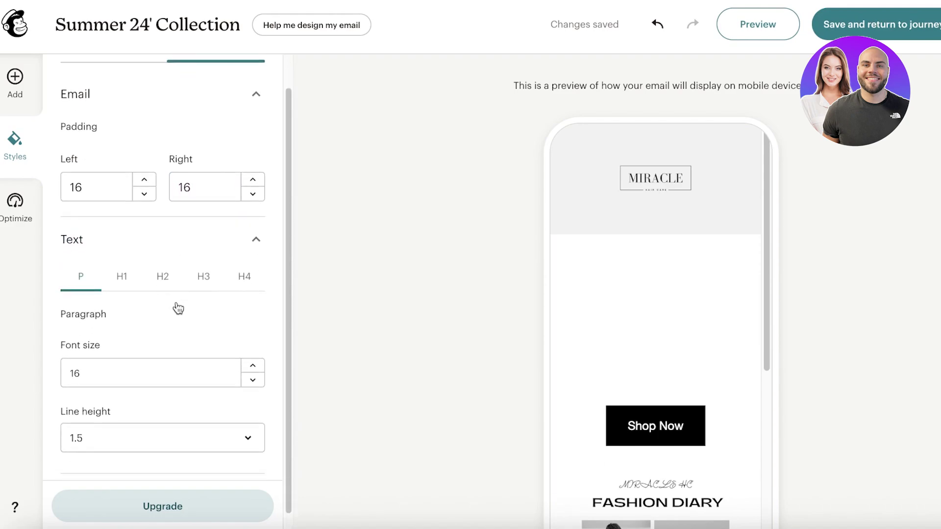
{"action": "scroll", "coordinate": [178, 307], "scroll_direction": "down", "scroll_amount": 1}
{"action": "scroll", "coordinate": [249, 265], "scroll_direction": "up", "scroll_amount": 2}
{"action": "left_click", "coordinate": [104, 89]}
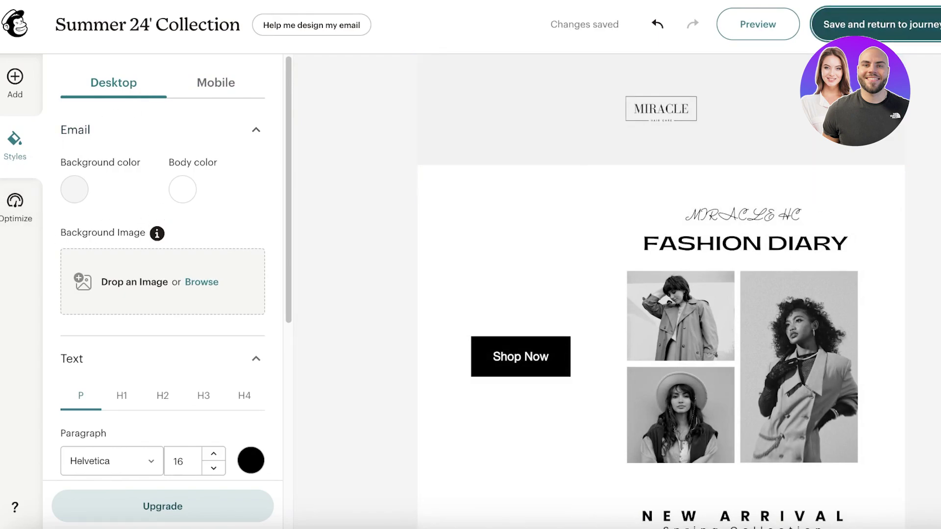
{"action": "left_click", "coordinate": [874, 24]}
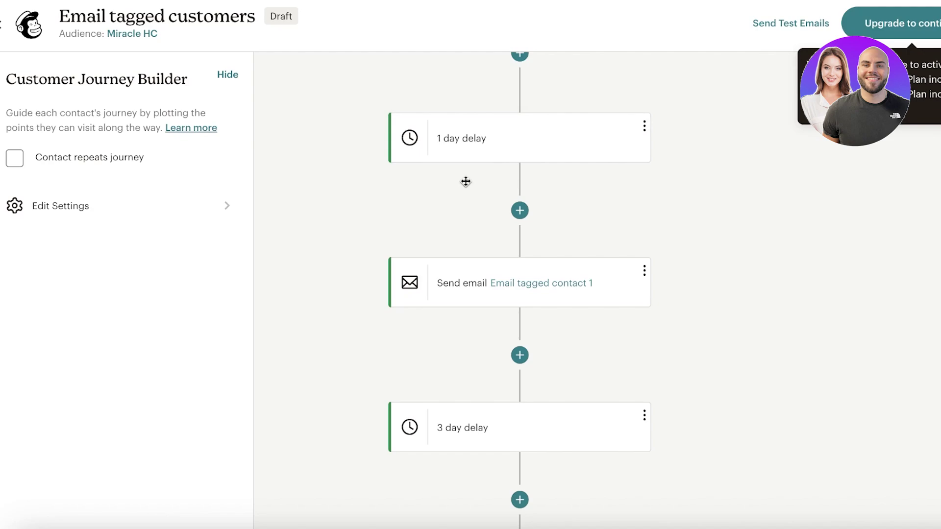
Step: Delete the 3 day delay and the second email step from the journey
{"action": "scroll", "coordinate": [498, 419], "scroll_direction": "down", "scroll_amount": 3}
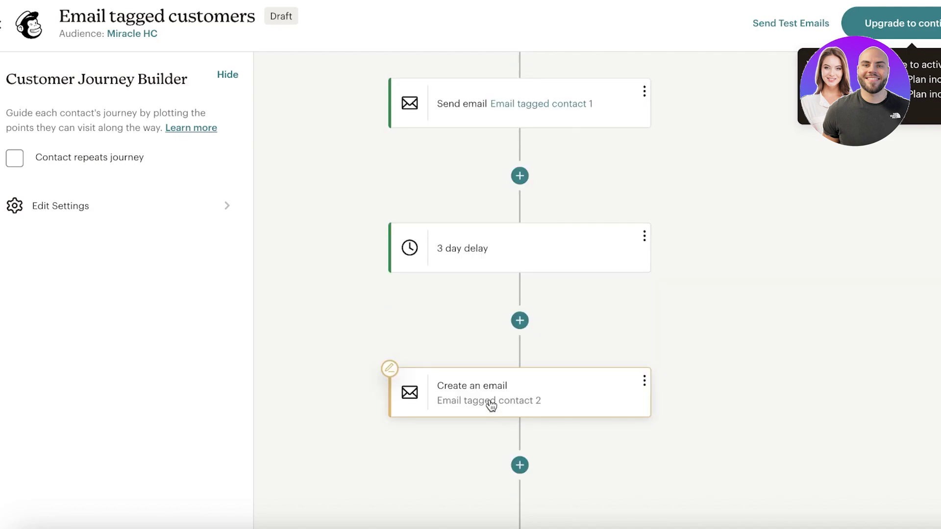
{"action": "left_click", "coordinate": [644, 238]}
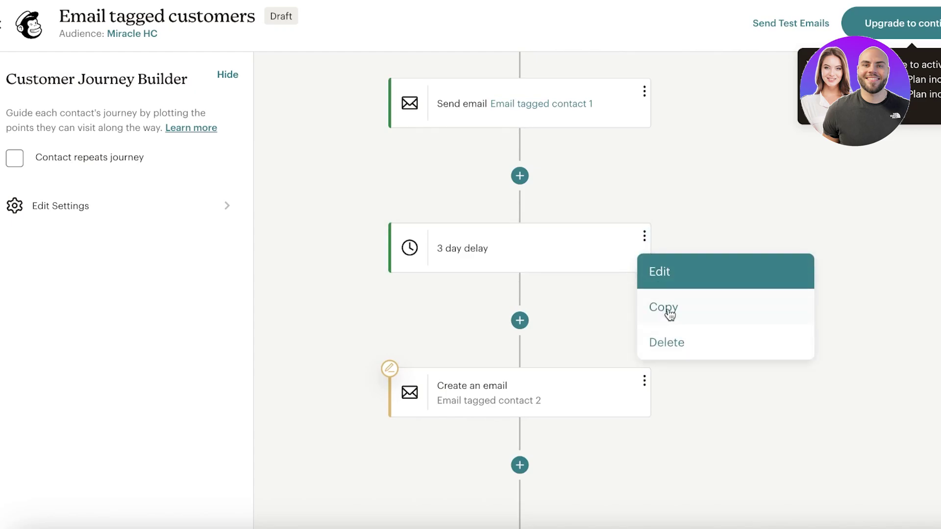
{"action": "left_click", "coordinate": [672, 347]}
{"action": "left_click", "coordinate": [676, 359]}
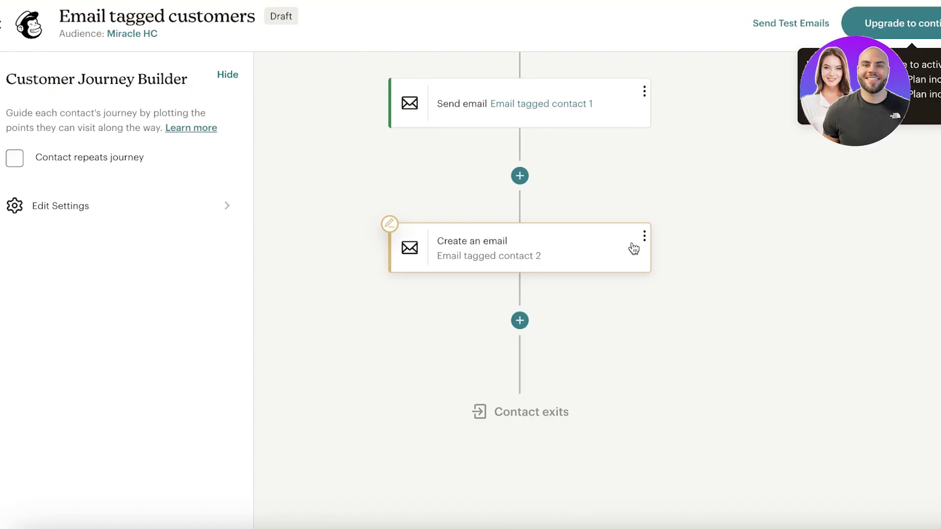
{"action": "left_click", "coordinate": [644, 236]}
{"action": "left_click", "coordinate": [674, 345]}
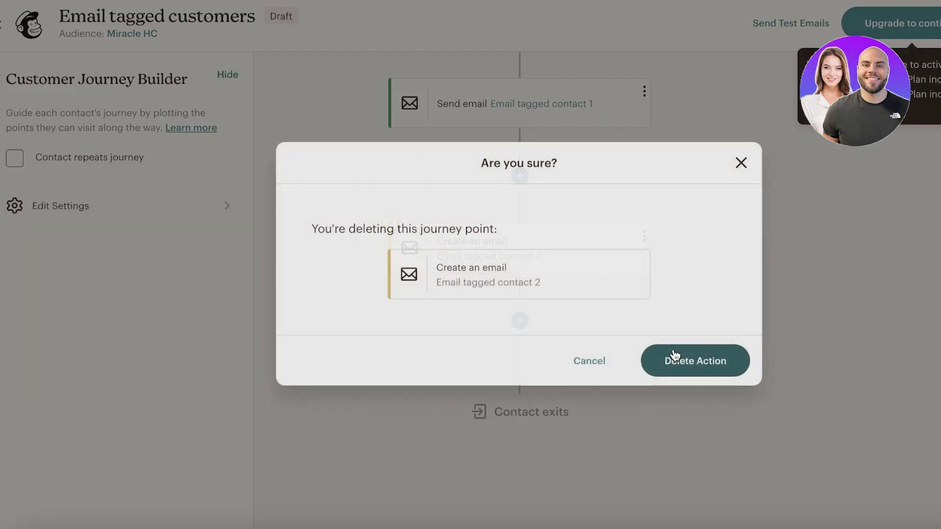
{"action": "left_click", "coordinate": [681, 357]}
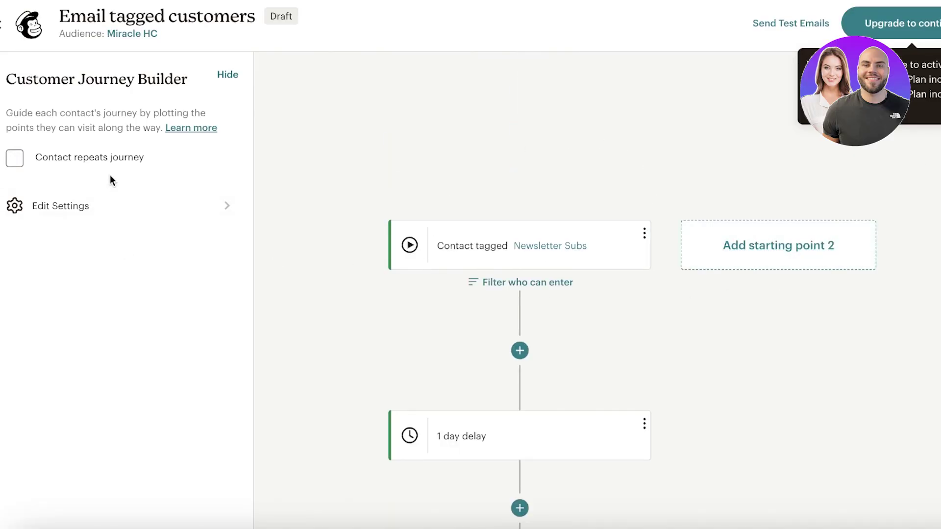
Step: Check the plan upgrade options, then exit to the Automations list of all journeys
{"action": "scroll", "coordinate": [622, 236], "scroll_direction": "down", "scroll_amount": 4}
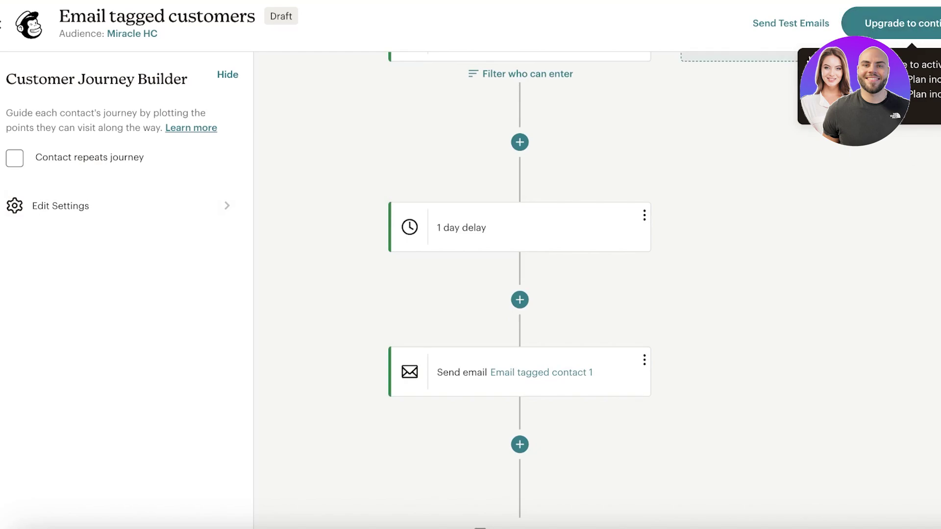
{"action": "left_click", "coordinate": [910, 23]}
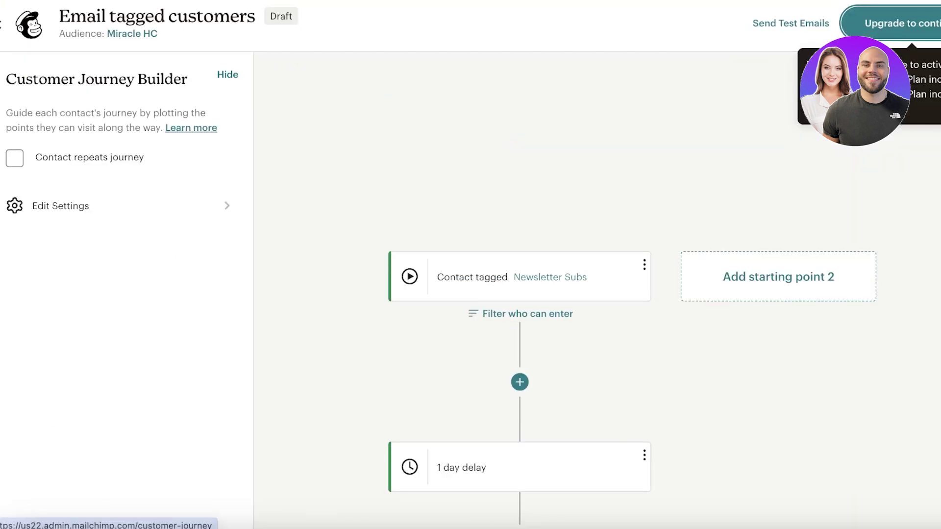
{"action": "left_click", "coordinate": [4, 23]}
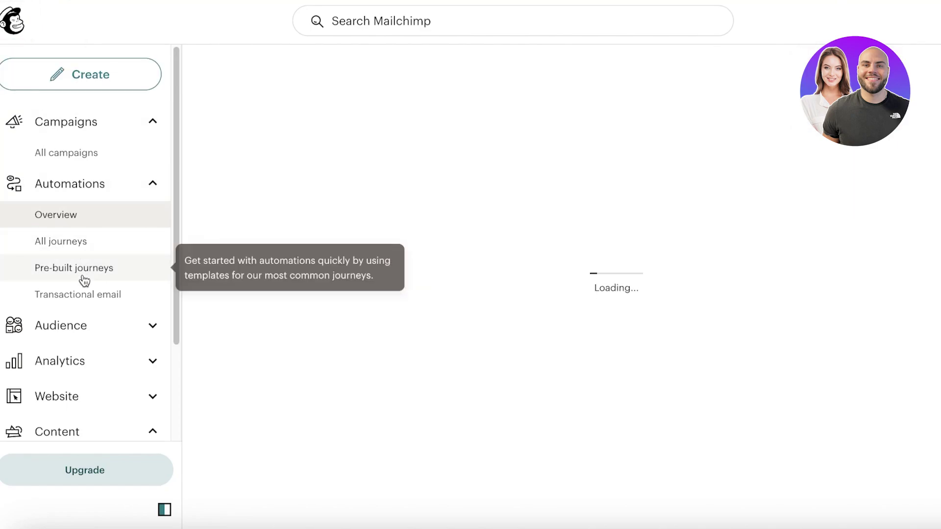
{"action": "left_click", "coordinate": [62, 243]}
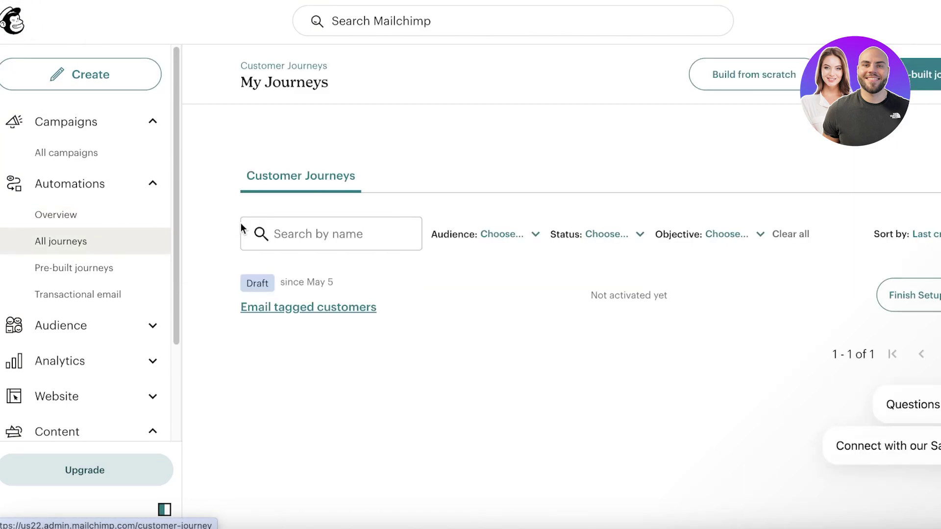
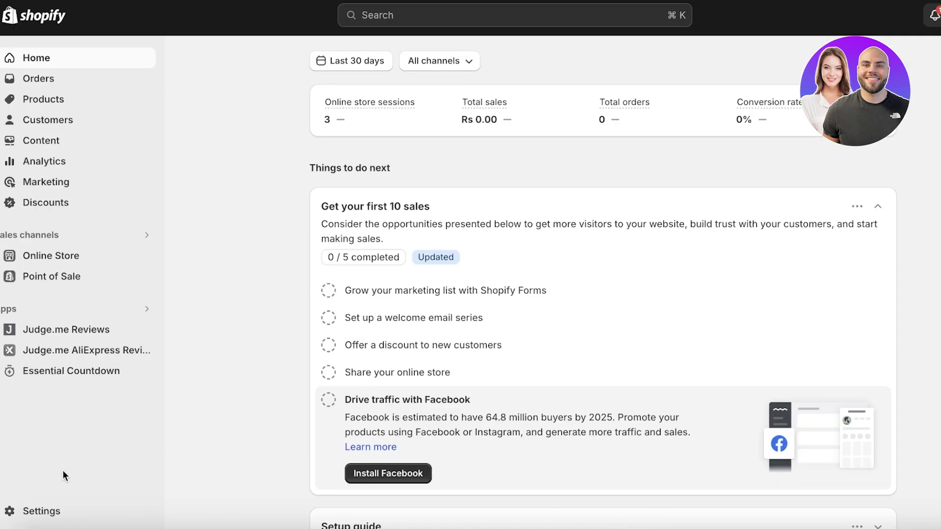
Step: Go from store Settings > Apps and sales channels to the Shopify App Store
{"action": "left_click", "coordinate": [19, 511]}
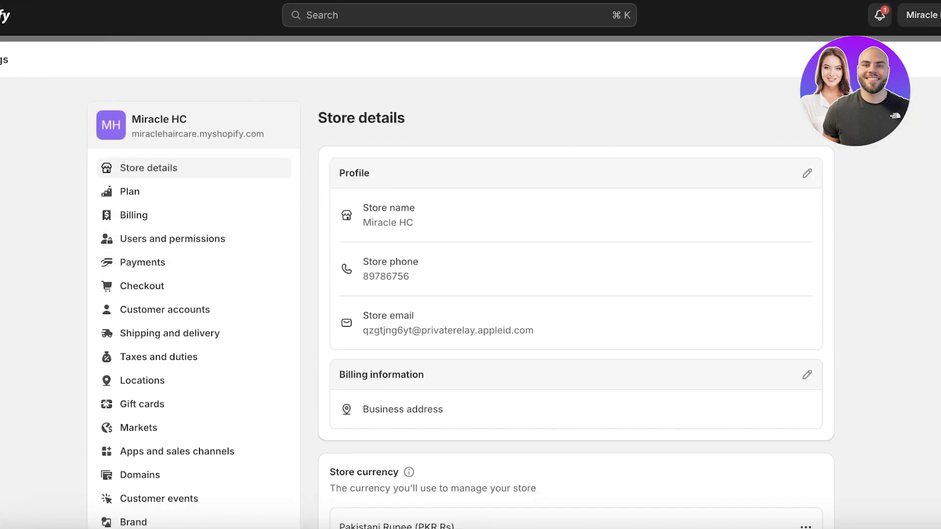
{"action": "left_click", "coordinate": [180, 458]}
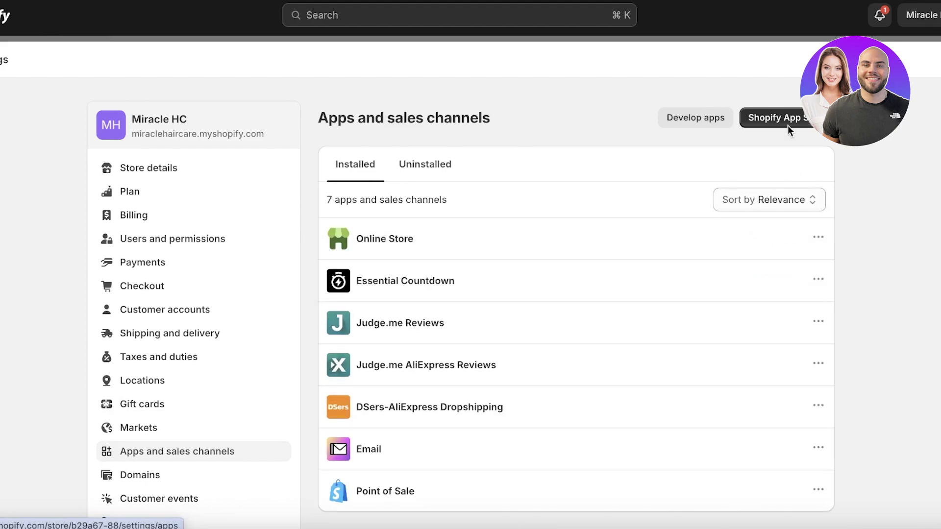
{"action": "left_click", "coordinate": [784, 120]}
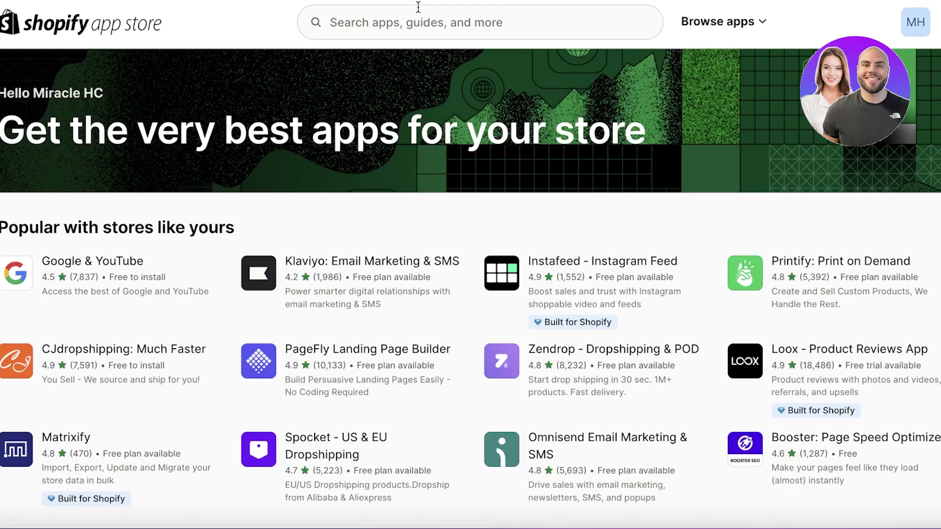
Step: Search the App Store for 'mailchimp' and begin installing Mailchimp: Email & SMS
{"action": "left_click", "coordinate": [419, 10]}
{"action": "type", "text": "mail"}
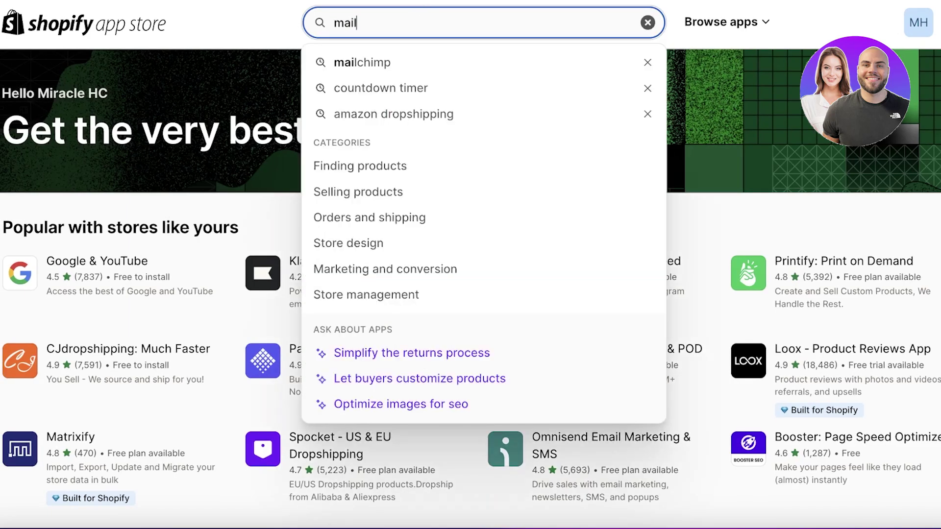
{"action": "type", "text": "chimp"}
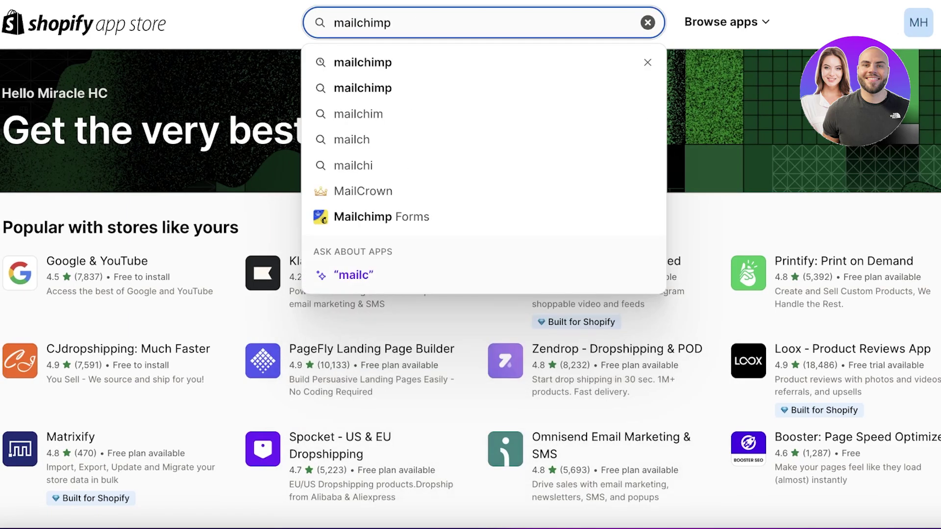
{"action": "key", "text": "Return"}
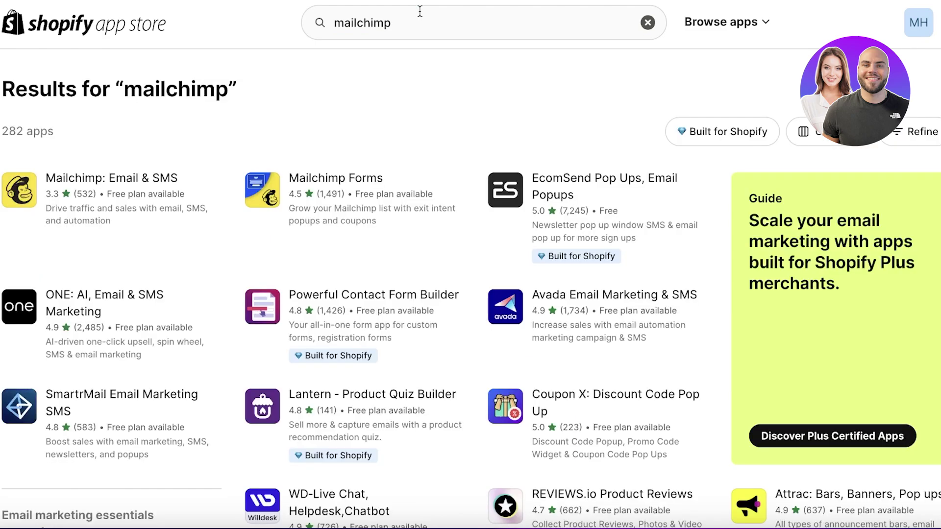
{"action": "left_click", "coordinate": [137, 169]}
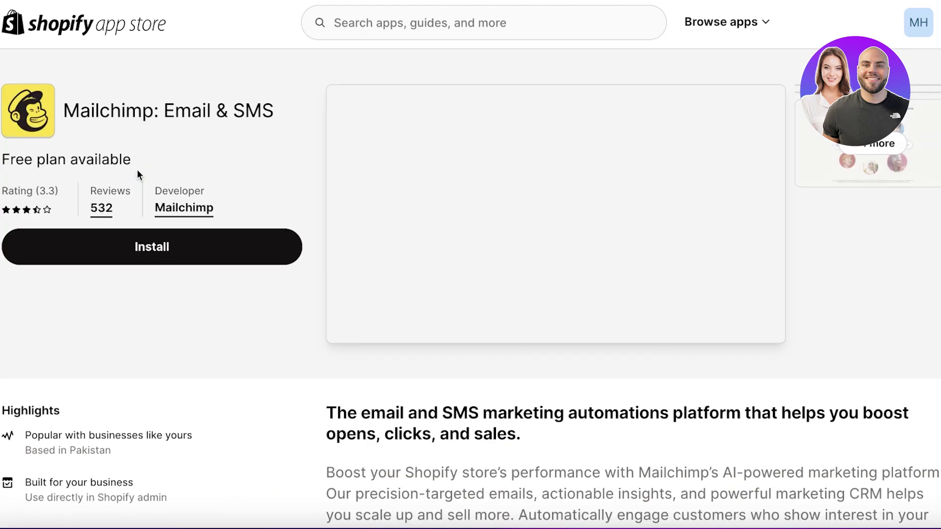
{"action": "left_click", "coordinate": [150, 260]}
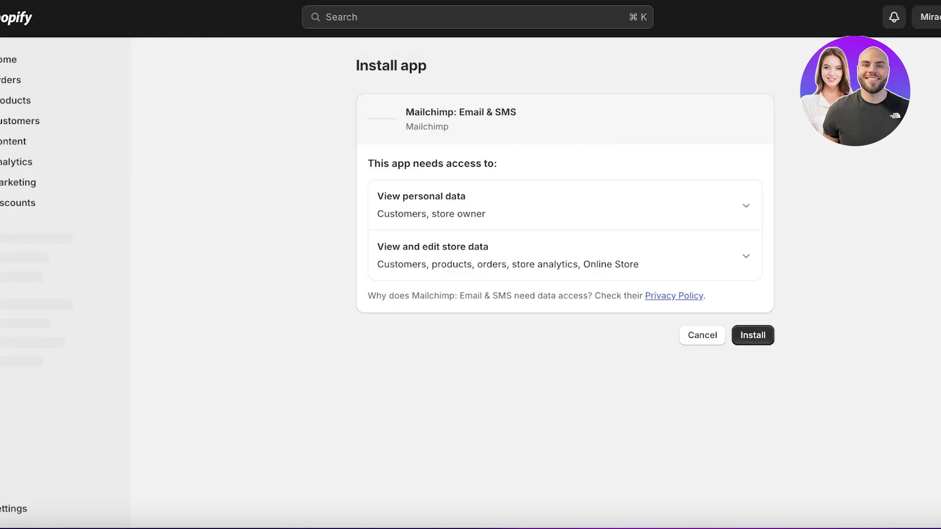
Step: Install Mailchimp: Email & SMS, pin it to the sidebar, and authorize it with an existing Mailchimp login
{"action": "left_click", "coordinate": [754, 335]}
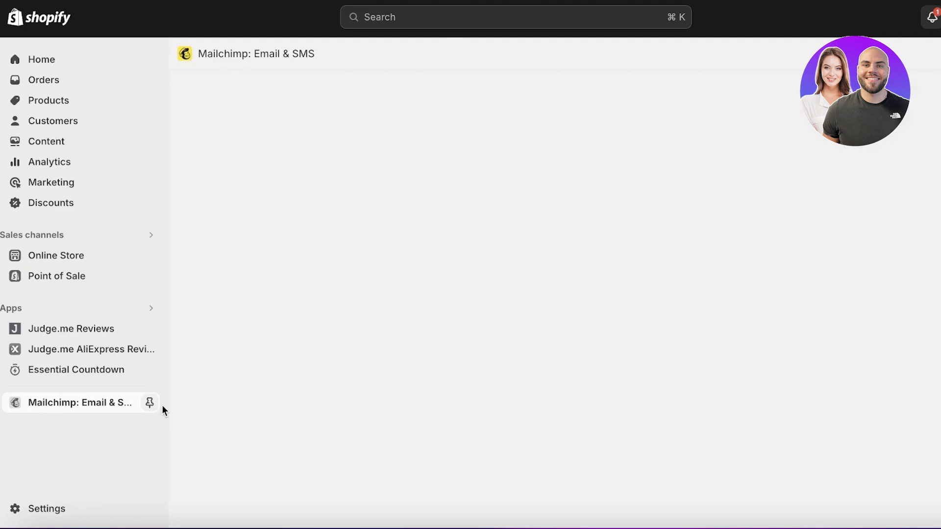
{"action": "left_click", "coordinate": [155, 405]}
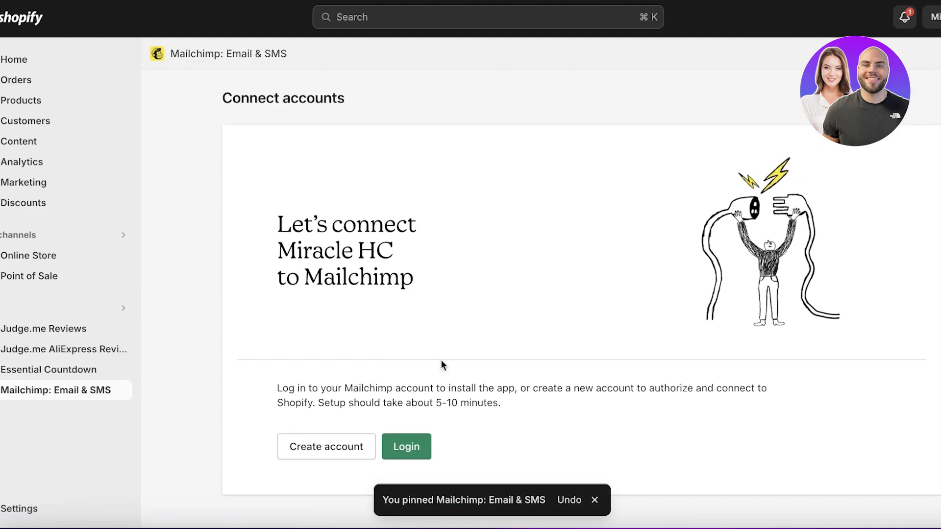
{"action": "left_click", "coordinate": [407, 446]}
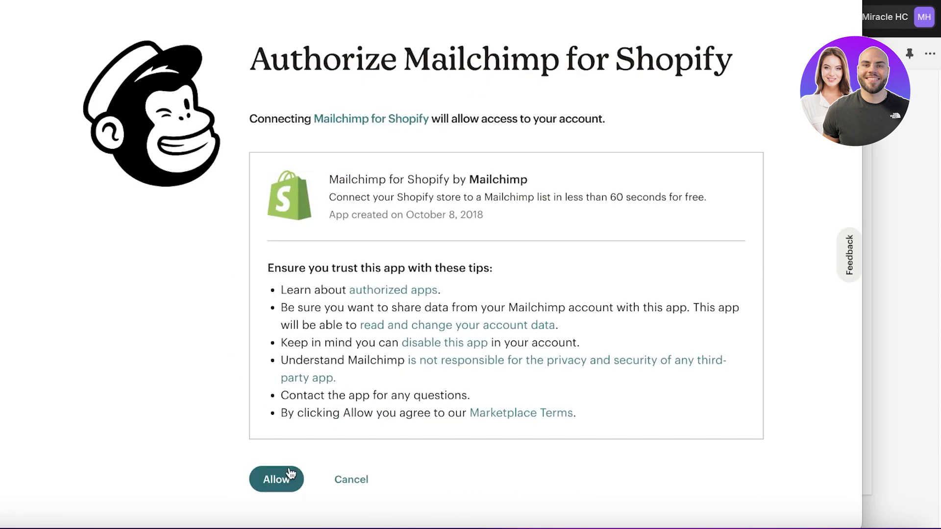
{"action": "left_click", "coordinate": [290, 474]}
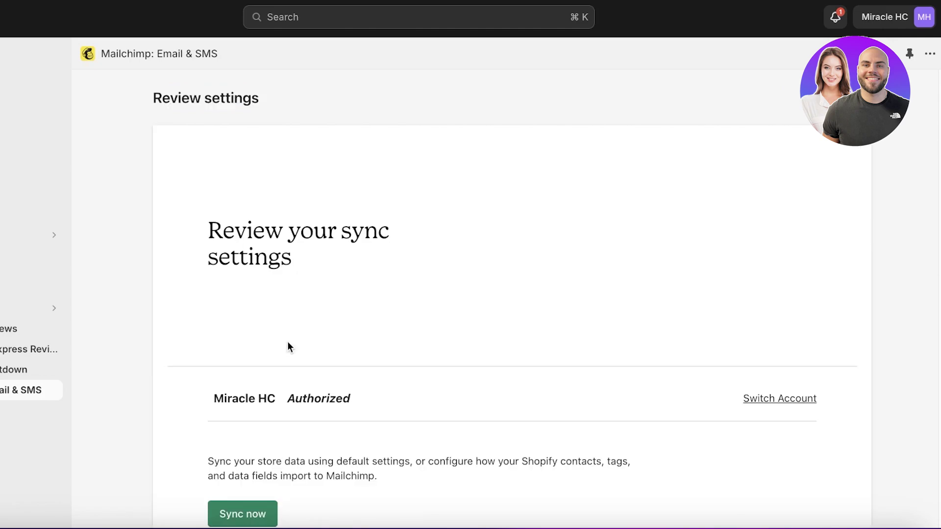
Step: Start the sync with default settings, then review the Non-subscribed contacts and all-tags options
{"action": "scroll", "coordinate": [307, 419], "scroll_direction": "down", "scroll_amount": 5}
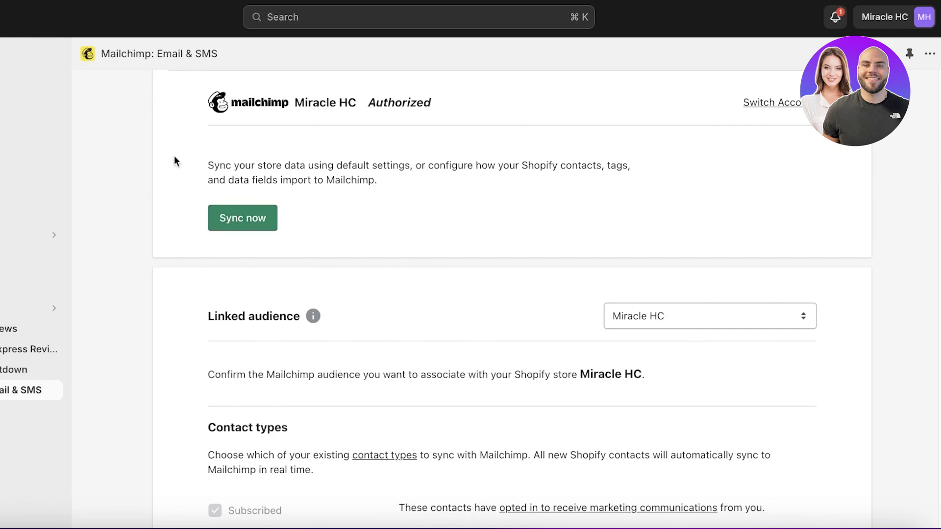
{"action": "left_click", "coordinate": [231, 220]}
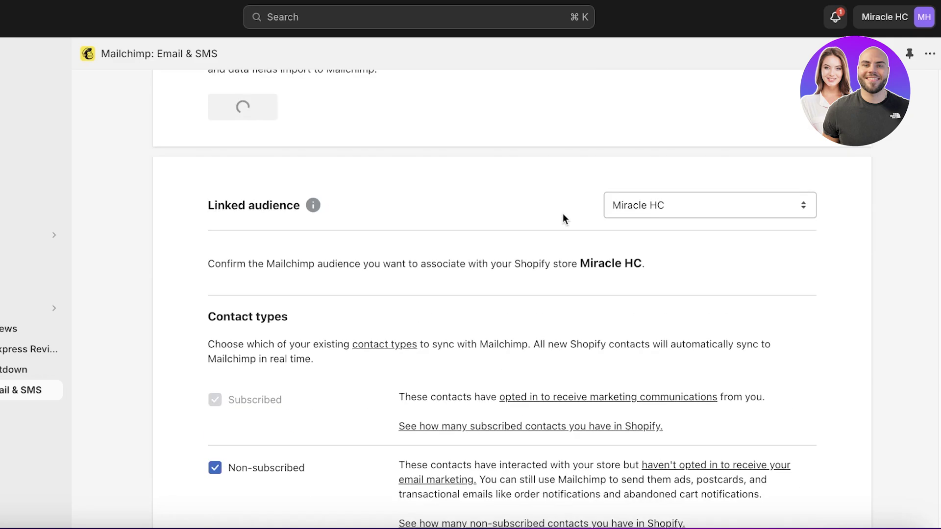
{"action": "scroll", "coordinate": [402, 277], "scroll_direction": "up", "scroll_amount": 4}
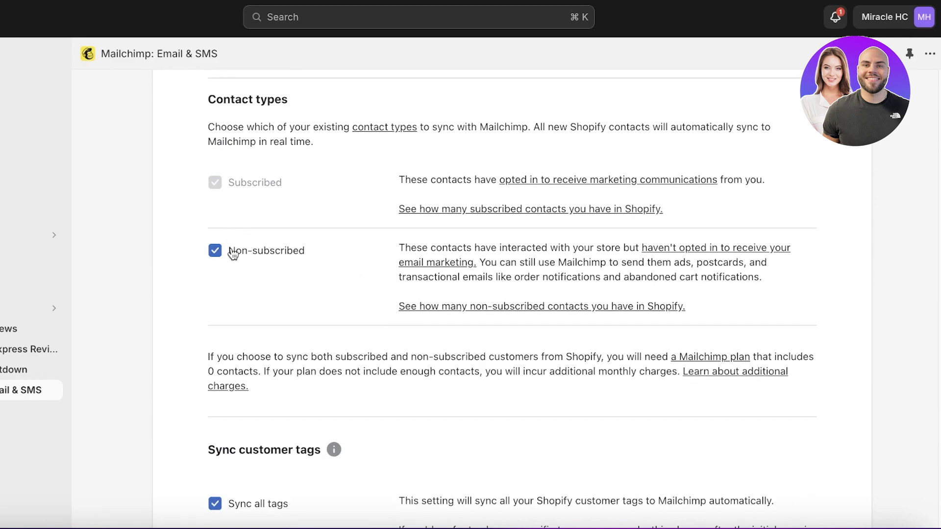
{"action": "scroll", "coordinate": [233, 253], "scroll_direction": "down", "scroll_amount": 4}
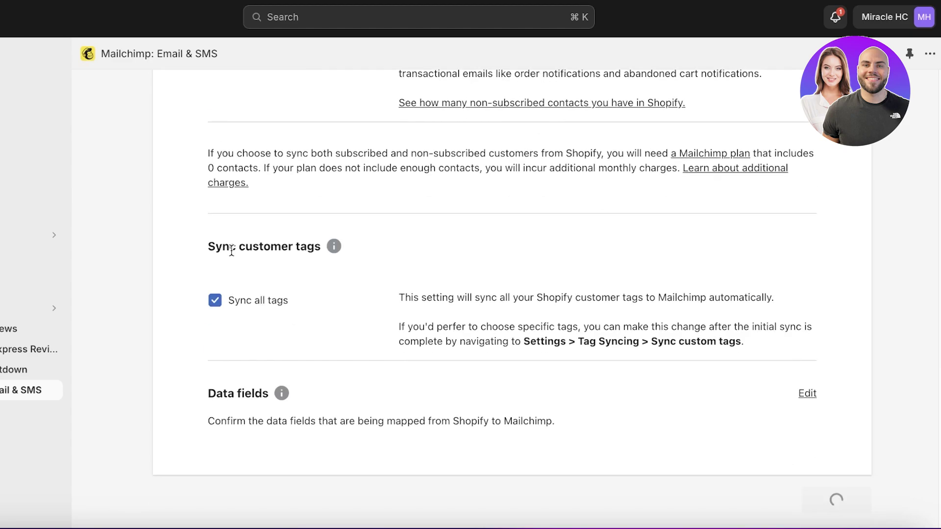
{"action": "scroll", "coordinate": [231, 251], "scroll_direction": "up", "scroll_amount": 12}
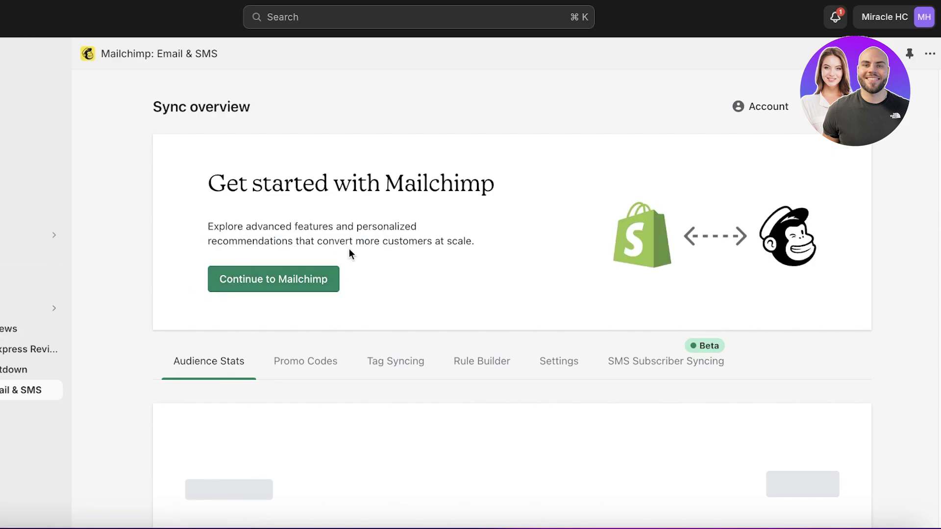
{"action": "scroll", "coordinate": [351, 251], "scroll_direction": "down", "scroll_amount": 8}
{"action": "scroll", "coordinate": [352, 250], "scroll_direction": "up", "scroll_amount": 5}
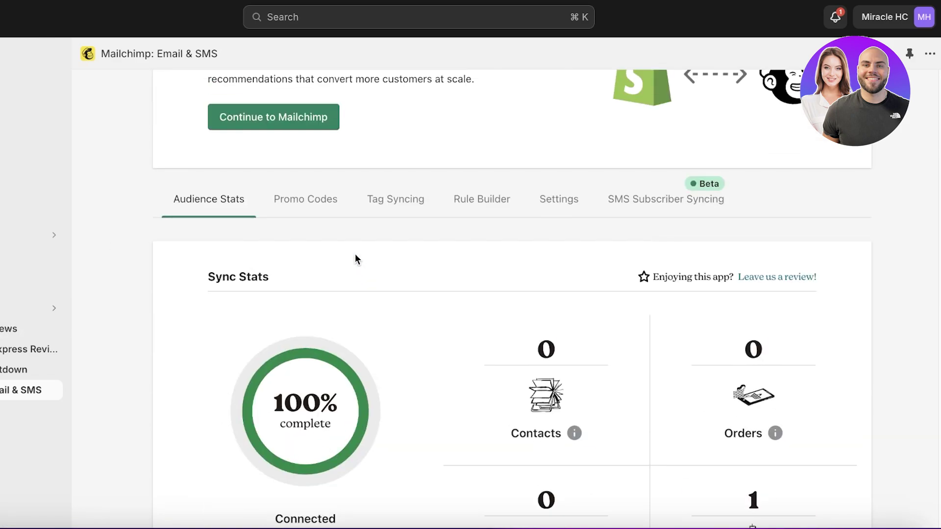
{"action": "scroll", "coordinate": [355, 258], "scroll_direction": "down", "scroll_amount": 9}
{"action": "scroll", "coordinate": [777, 164], "scroll_direction": "up", "scroll_amount": 4}
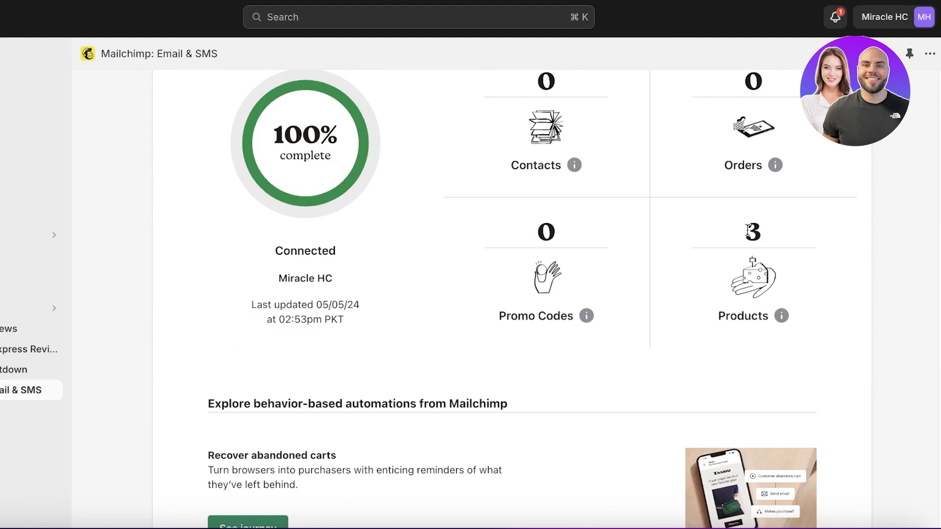
{"action": "scroll", "coordinate": [747, 231], "scroll_direction": "up", "scroll_amount": 2}
{"action": "scroll", "coordinate": [774, 254], "scroll_direction": "down", "scroll_amount": 3}
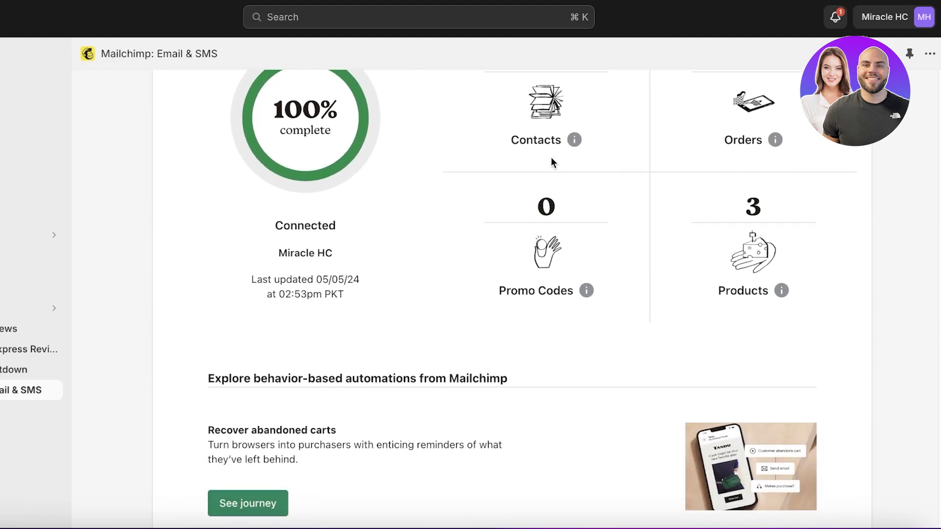
{"action": "scroll", "coordinate": [528, 238], "scroll_direction": "down", "scroll_amount": 8}
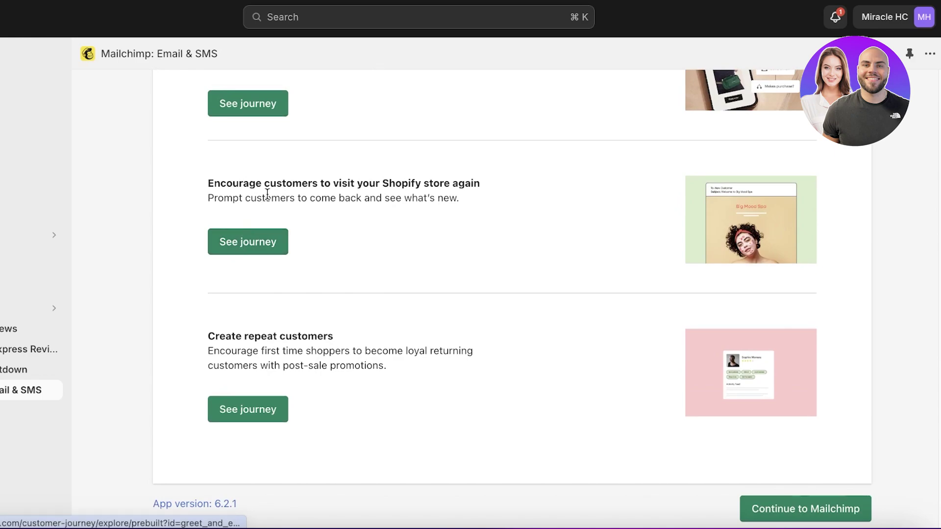
{"action": "scroll", "coordinate": [478, 204], "scroll_direction": "up", "scroll_amount": 3}
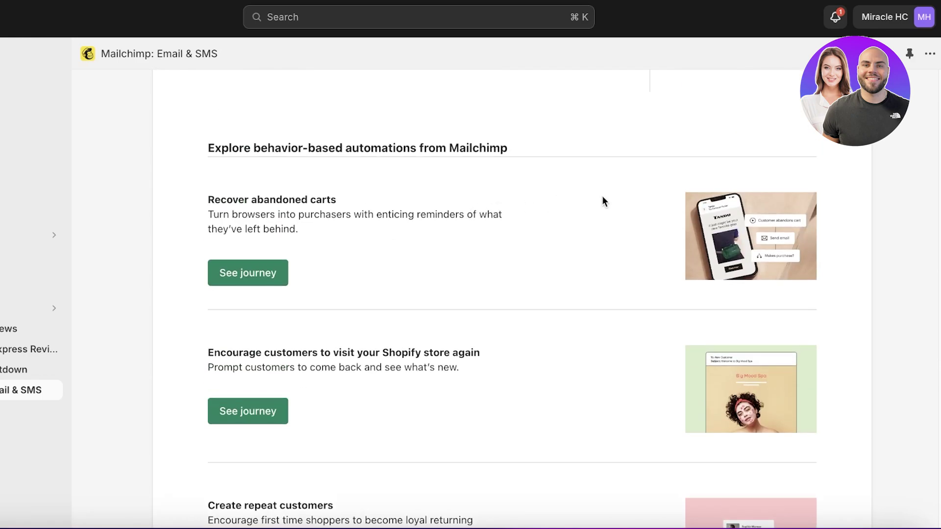
{"action": "scroll", "coordinate": [603, 220], "scroll_direction": "up", "scroll_amount": 2}
{"action": "scroll", "coordinate": [605, 240], "scroll_direction": "down", "scroll_amount": 3}
{"action": "scroll", "coordinate": [267, 315], "scroll_direction": "down", "scroll_amount": 3}
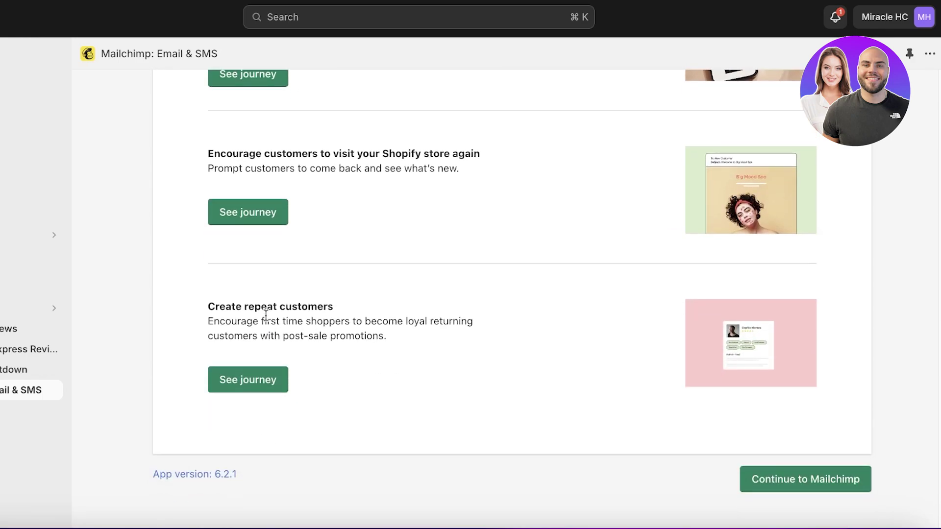
{"action": "scroll", "coordinate": [130, 371], "scroll_direction": "up", "scroll_amount": 3}
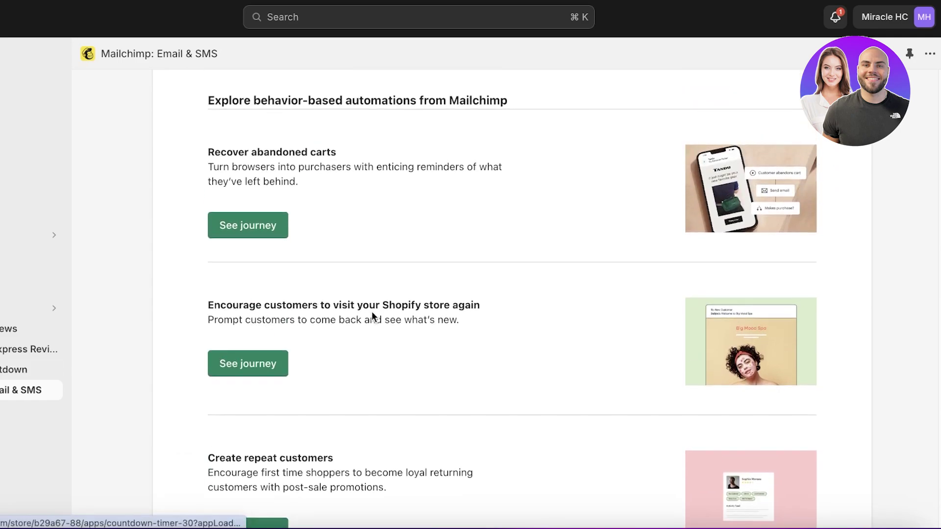
{"action": "scroll", "coordinate": [372, 313], "scroll_direction": "up", "scroll_amount": 10}
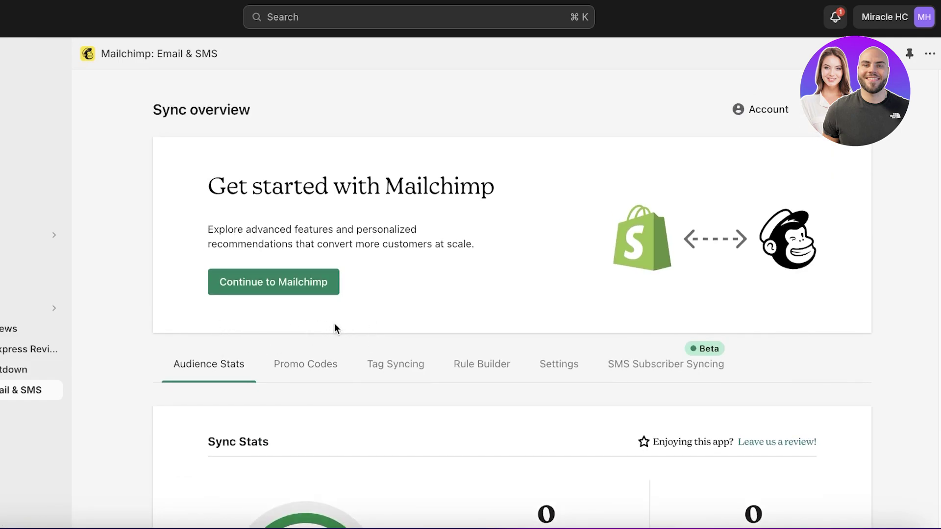
Step: Check the tag syncing settings and cancel the switch to syncing only custom tags
{"action": "left_click", "coordinate": [421, 364]}
{"action": "scroll", "coordinate": [423, 364], "scroll_direction": "down", "scroll_amount": 8}
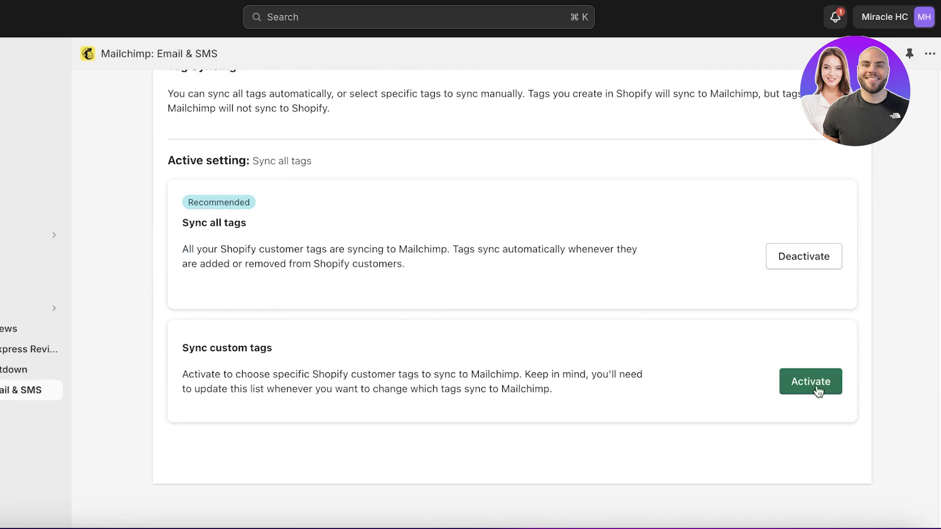
{"action": "left_click", "coordinate": [814, 387]}
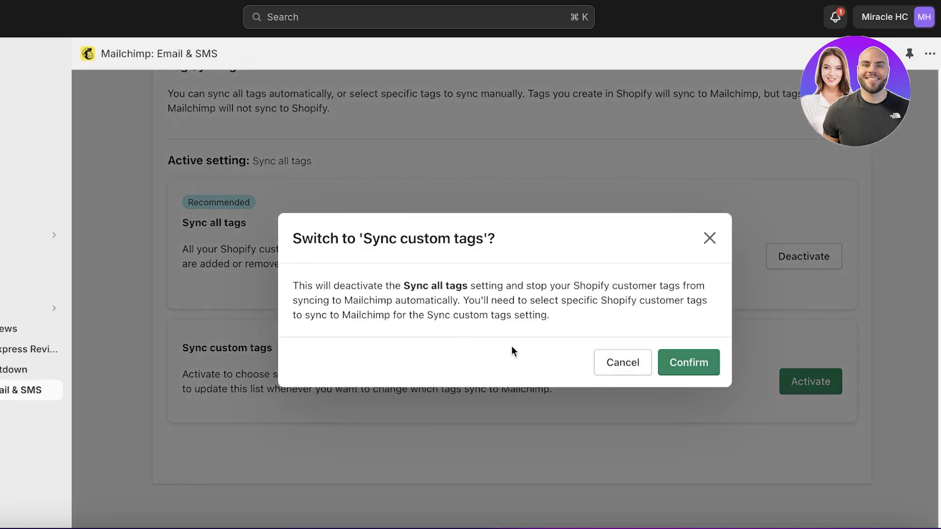
{"action": "left_click", "coordinate": [710, 238]}
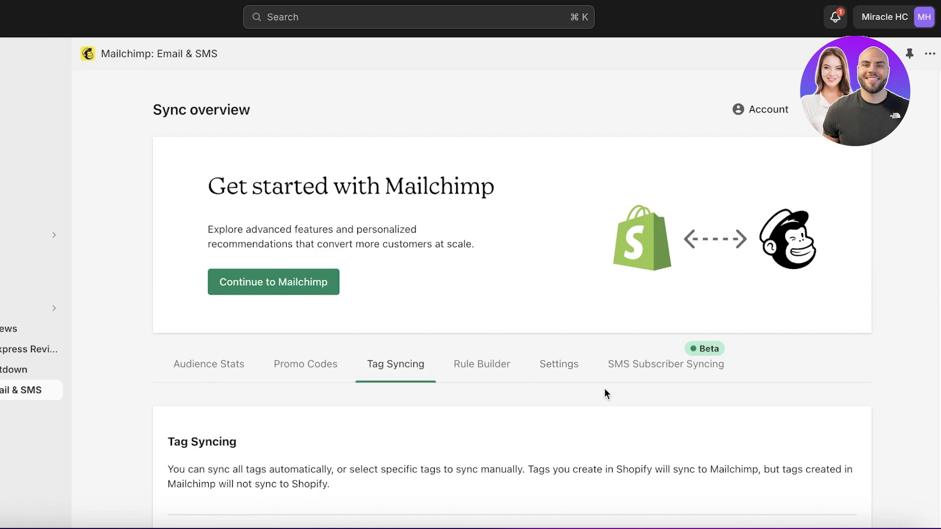
Step: Open the second 'See journey' in the behavior-based automation suggestions
{"action": "left_click", "coordinate": [554, 362]}
{"action": "scroll", "coordinate": [233, 352], "scroll_direction": "down", "scroll_amount": 10}
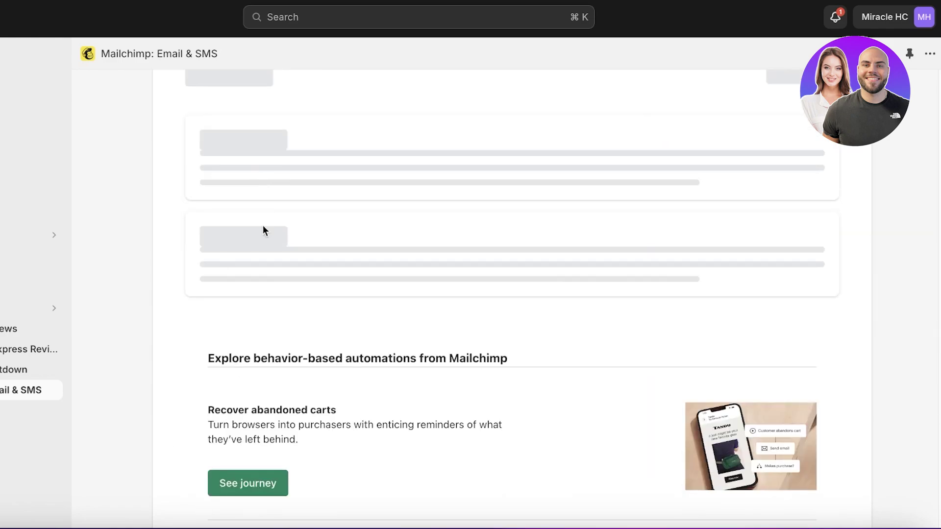
{"action": "scroll", "coordinate": [325, 330], "scroll_direction": "down", "scroll_amount": 8}
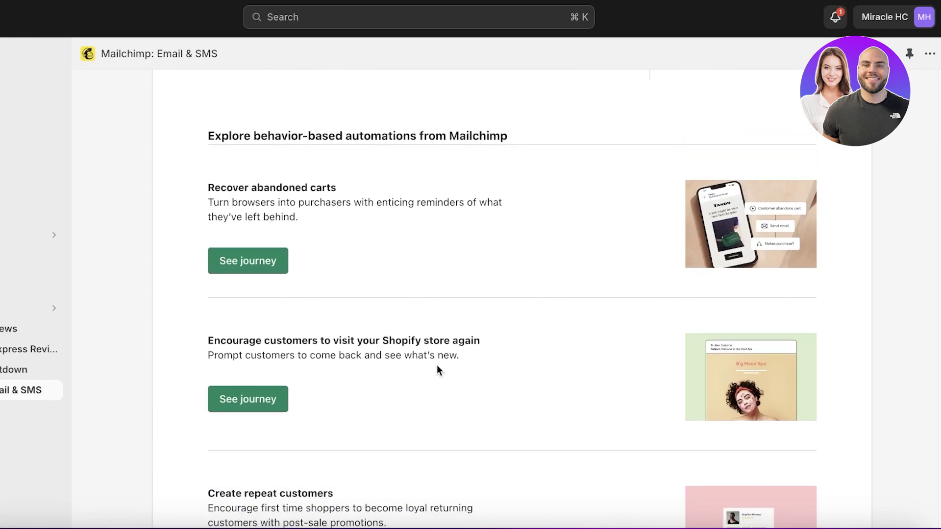
{"action": "left_click", "coordinate": [226, 396]}
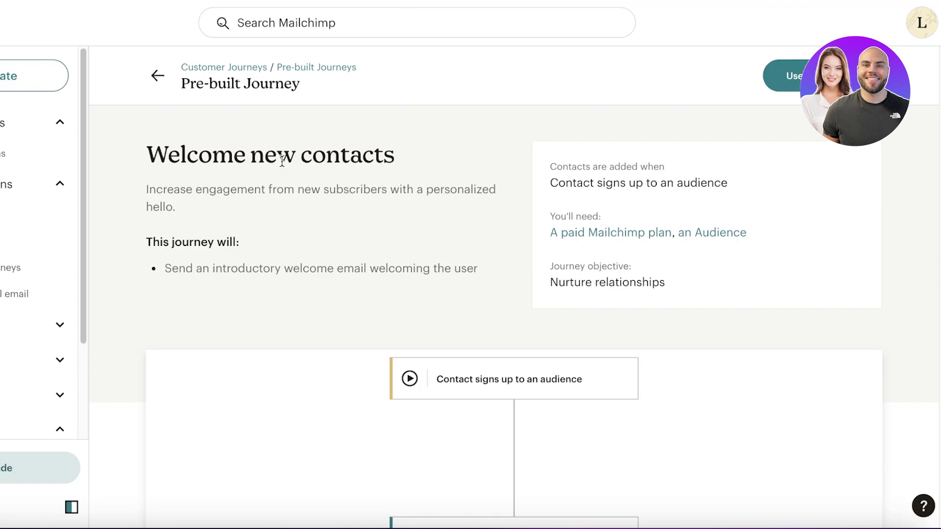
Step: Scroll through the Welcome new contacts pre-built journey, then leave it for the Mailchimp home page
{"action": "scroll", "coordinate": [518, 185], "scroll_direction": "down", "scroll_amount": 10}
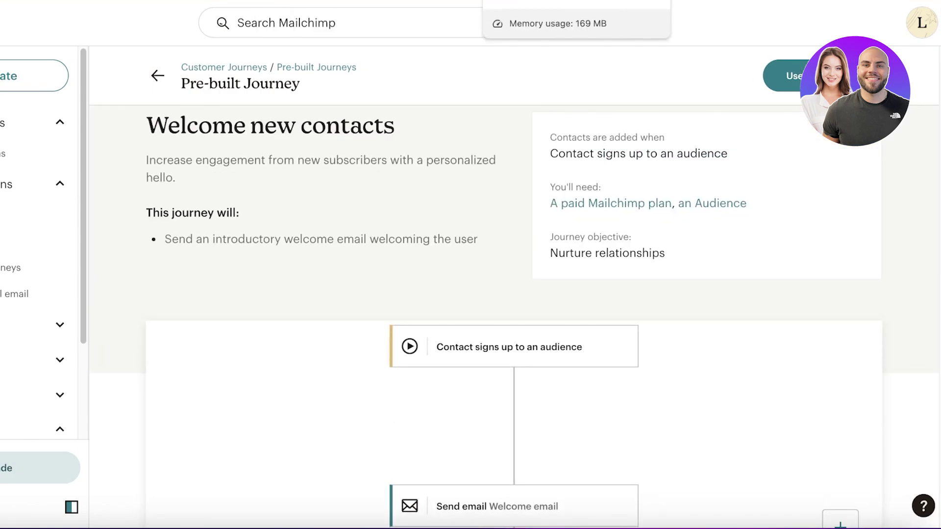
{"action": "left_click", "coordinate": [30, 235]}
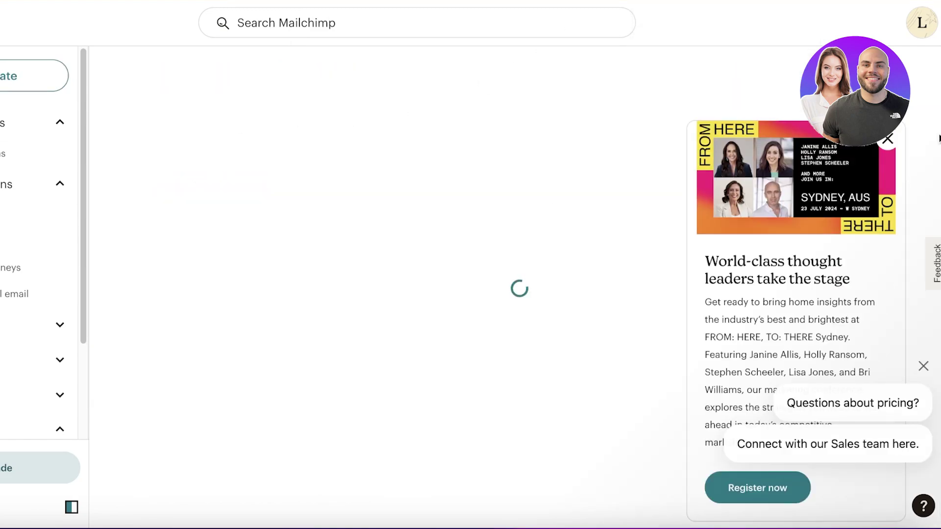
Step: Close the Sydney promo and pricing chat popups, then review the Home dashboard's setup steps and stats
{"action": "left_click", "coordinate": [887, 139]}
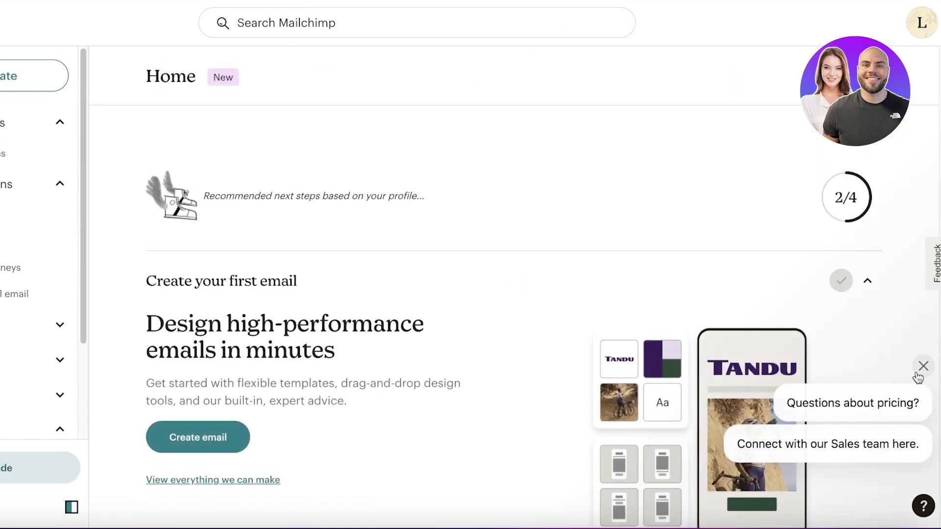
{"action": "left_click", "coordinate": [923, 366]}
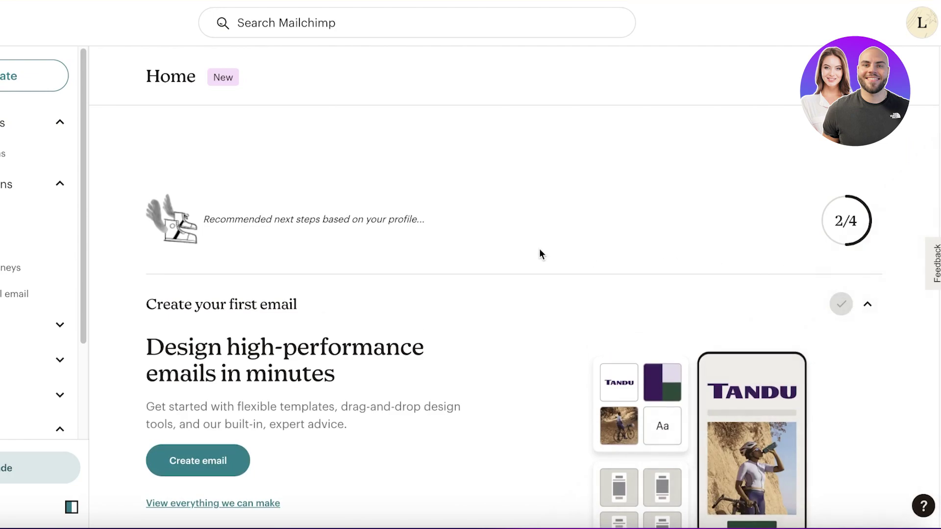
{"action": "scroll", "coordinate": [525, 255], "scroll_direction": "down", "scroll_amount": 5}
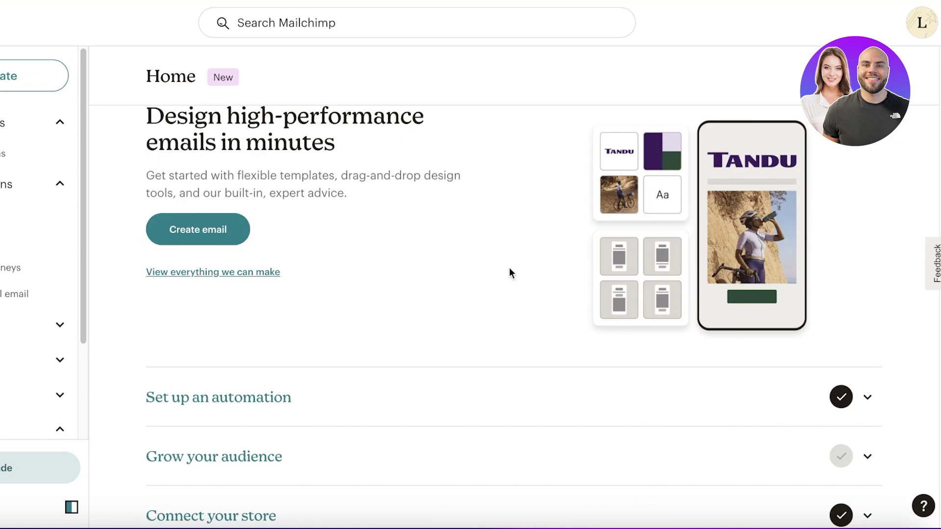
{"action": "scroll", "coordinate": [510, 267], "scroll_direction": "down", "scroll_amount": 12}
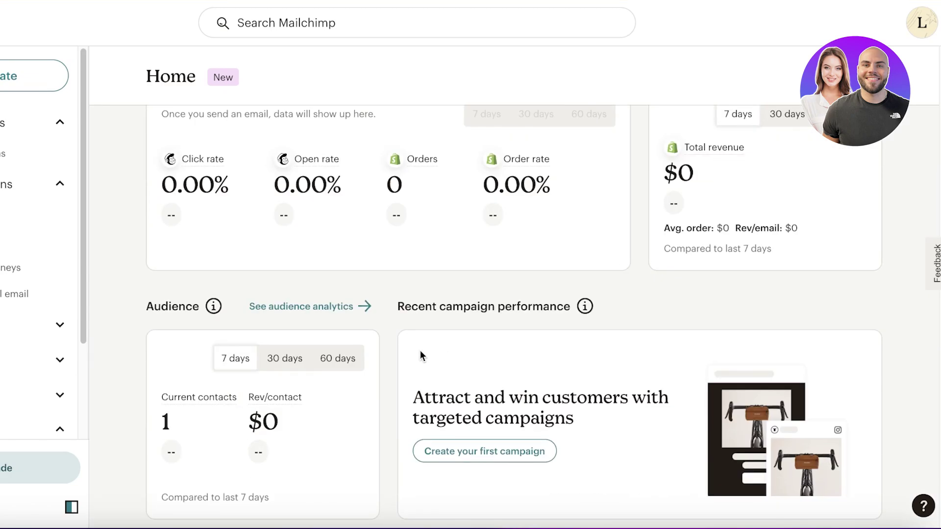
{"action": "scroll", "coordinate": [419, 351], "scroll_direction": "down", "scroll_amount": 5}
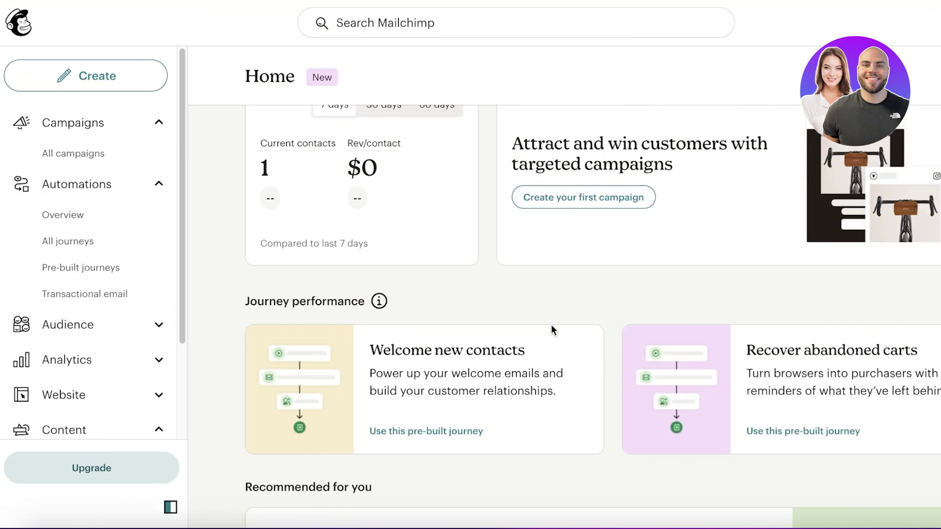
{"action": "scroll", "coordinate": [464, 358], "scroll_direction": "down", "scroll_amount": 3}
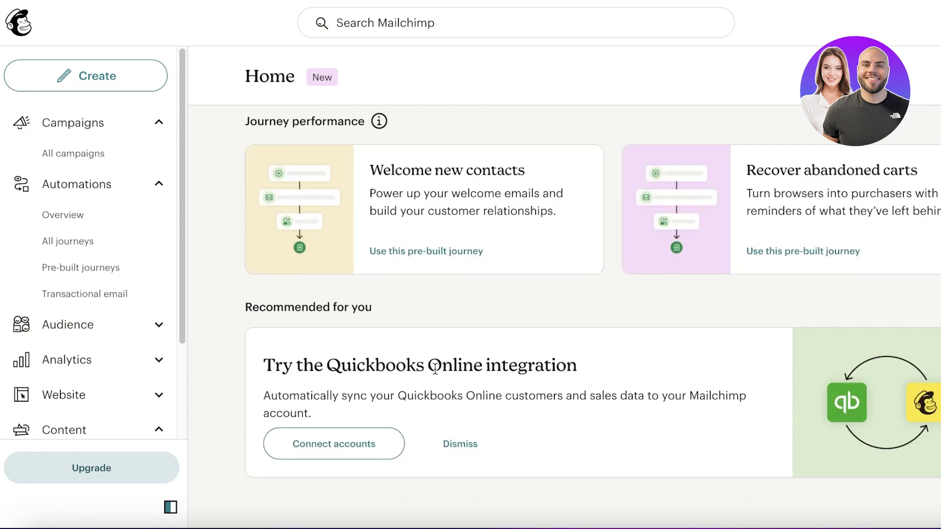
{"action": "scroll", "coordinate": [93, 275], "scroll_direction": "down", "scroll_amount": 2}
{"action": "scroll", "coordinate": [293, 245], "scroll_direction": "up", "scroll_amount": 10}
{"action": "scroll", "coordinate": [95, 242], "scroll_direction": "up", "scroll_amount": 2}
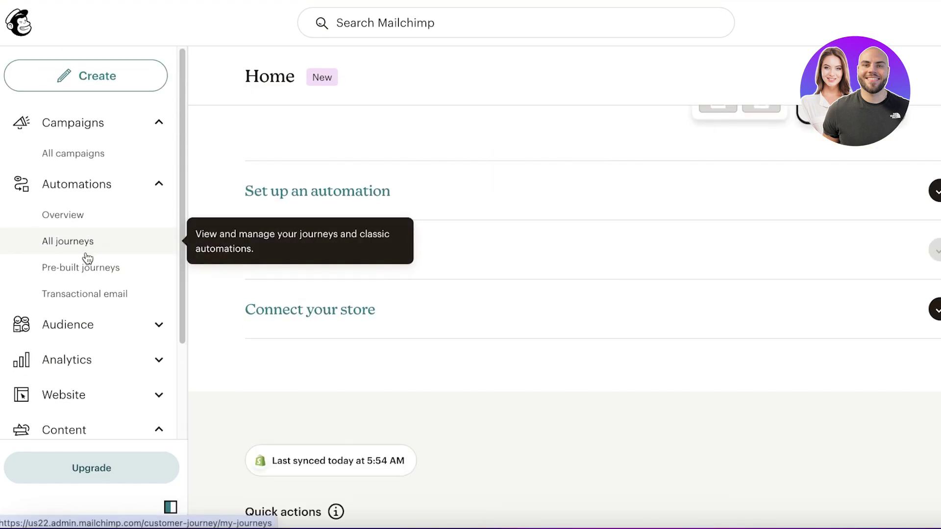
Step: Collapse the Automations and Campaigns sidebar groups and open Analytics > Marketing dashboard
{"action": "left_click", "coordinate": [105, 194]}
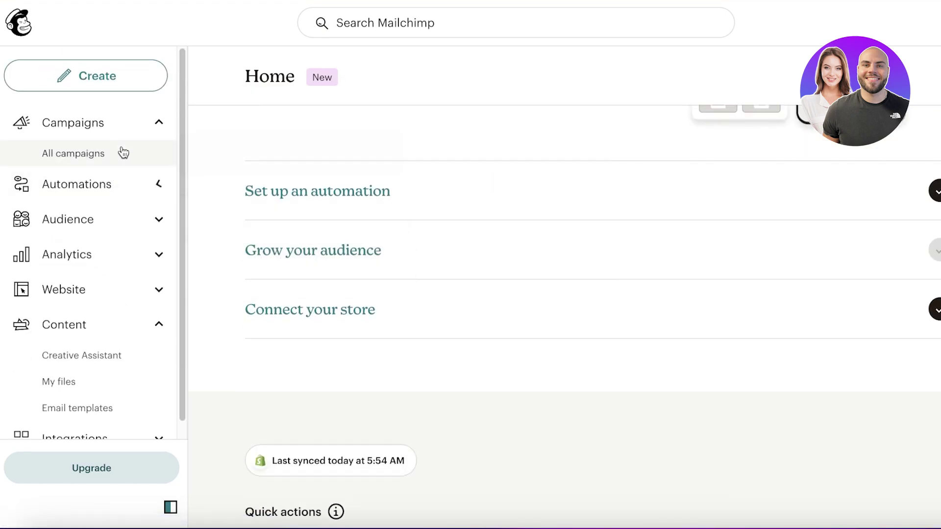
{"action": "left_click", "coordinate": [126, 122]}
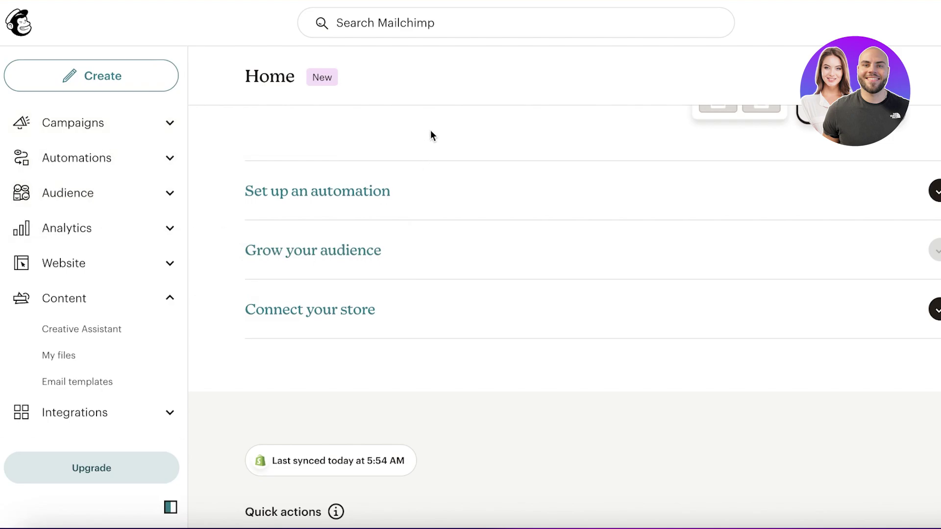
{"action": "scroll", "coordinate": [501, 172], "scroll_direction": "up", "scroll_amount": 9}
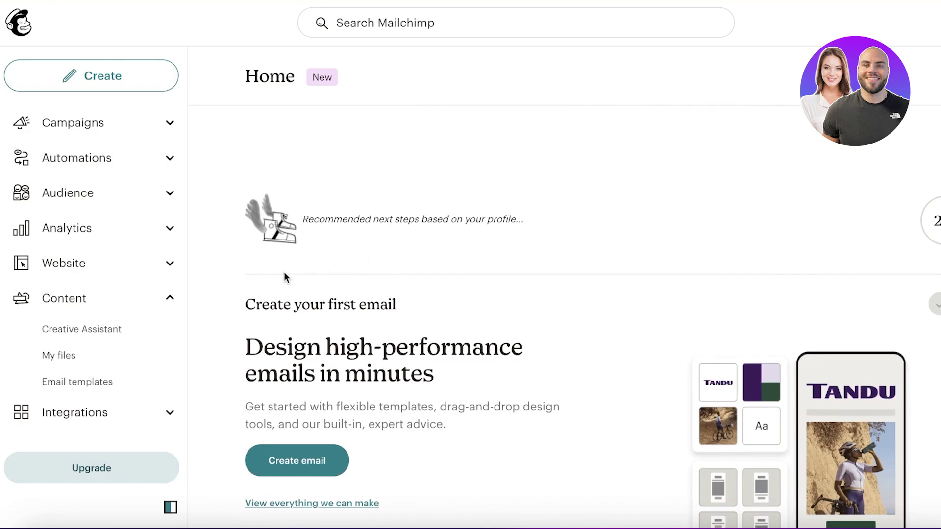
{"action": "left_click", "coordinate": [89, 242]}
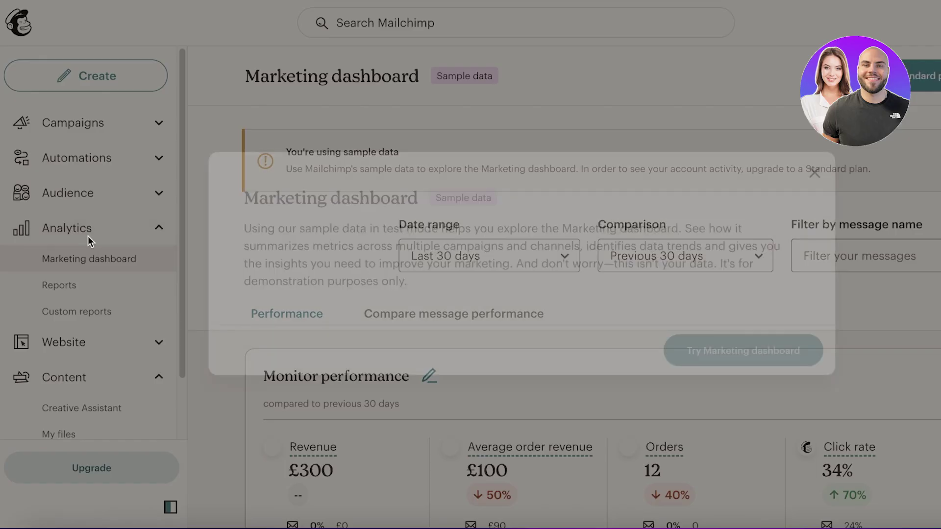
Step: Dismiss the sample-data notice and review Monitor performance and Performance over time
{"action": "left_click", "coordinate": [821, 179]}
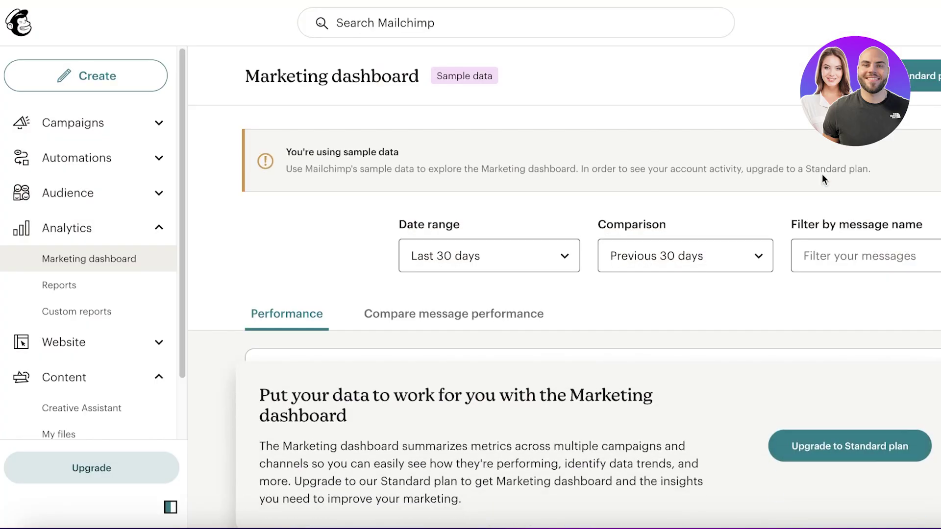
{"action": "scroll", "coordinate": [447, 195], "scroll_direction": "down", "scroll_amount": 3}
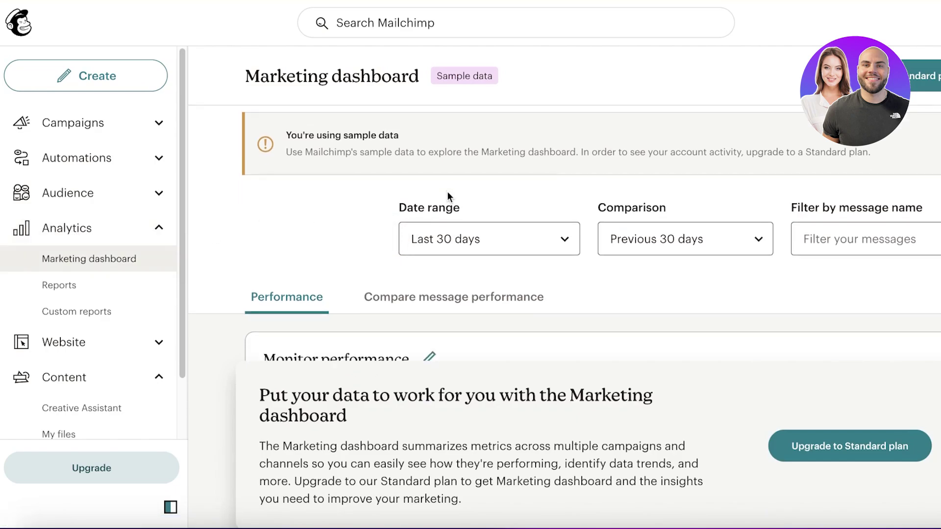
{"action": "scroll", "coordinate": [716, 313], "scroll_direction": "down", "scroll_amount": 3}
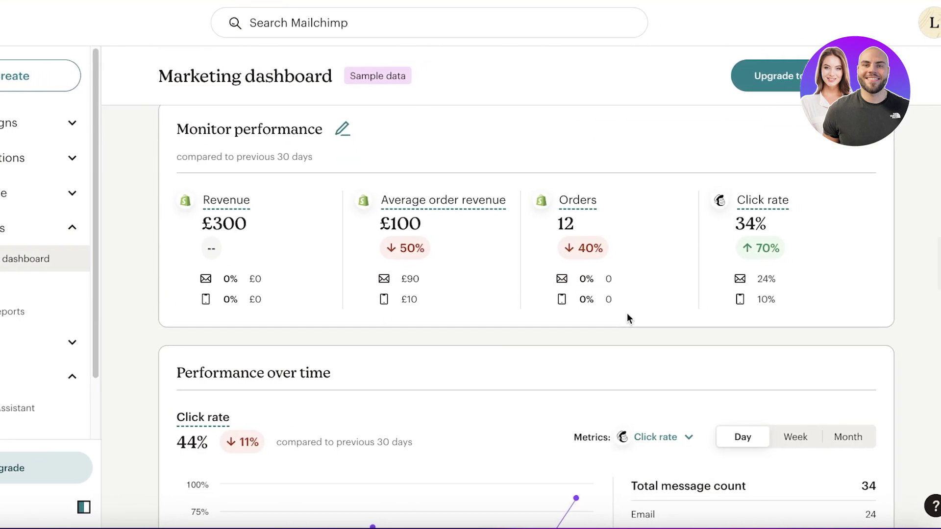
{"action": "scroll", "coordinate": [352, 294], "scroll_direction": "up", "scroll_amount": 1}
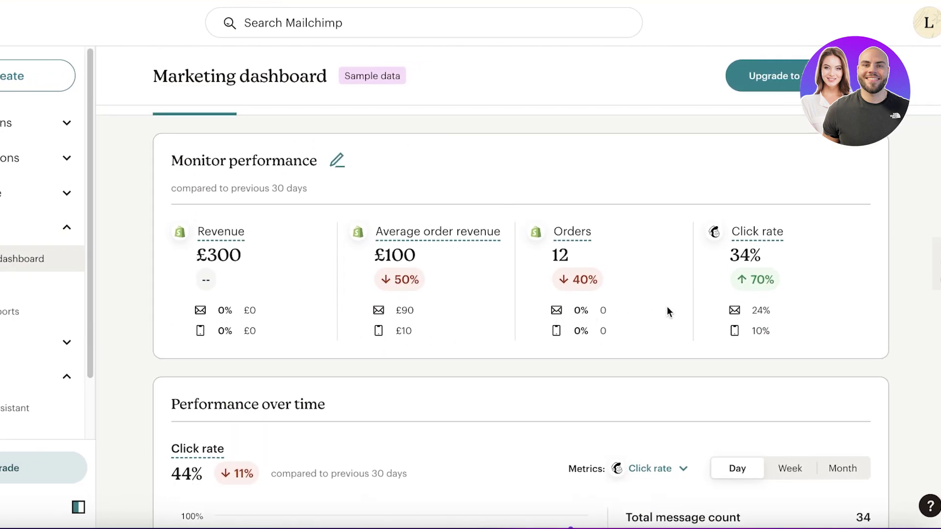
{"action": "scroll", "coordinate": [820, 260], "scroll_direction": "down", "scroll_amount": 3}
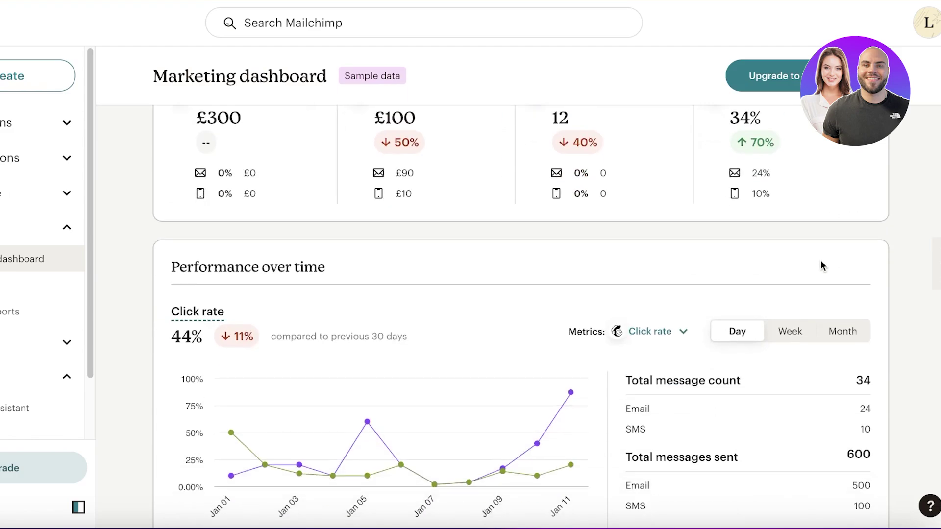
{"action": "scroll", "coordinate": [766, 172], "scroll_direction": "up", "scroll_amount": 1}
Step: Review the Conversions and Delivery metrics, including £100 average order revenue, then return to the top
{"action": "scroll", "coordinate": [698, 208], "scroll_direction": "down", "scroll_amount": 3}
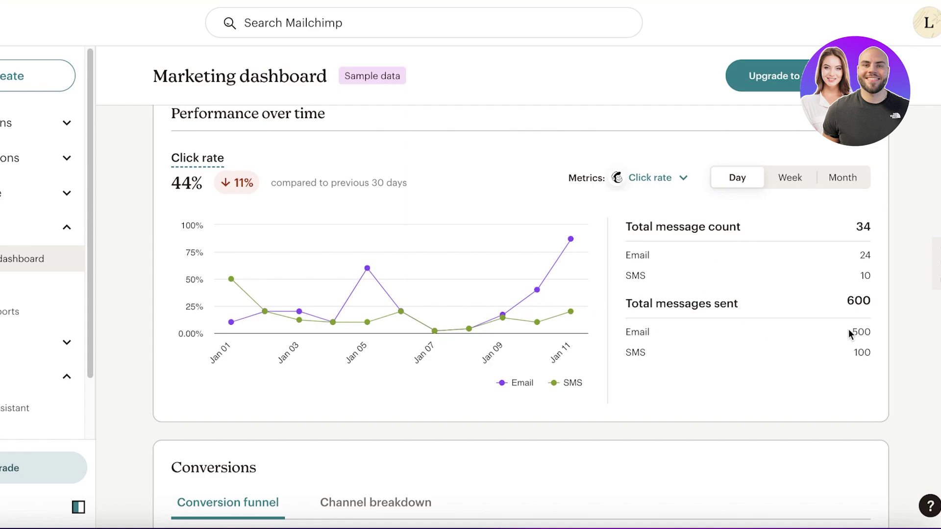
{"action": "scroll", "coordinate": [851, 333], "scroll_direction": "down", "scroll_amount": 6}
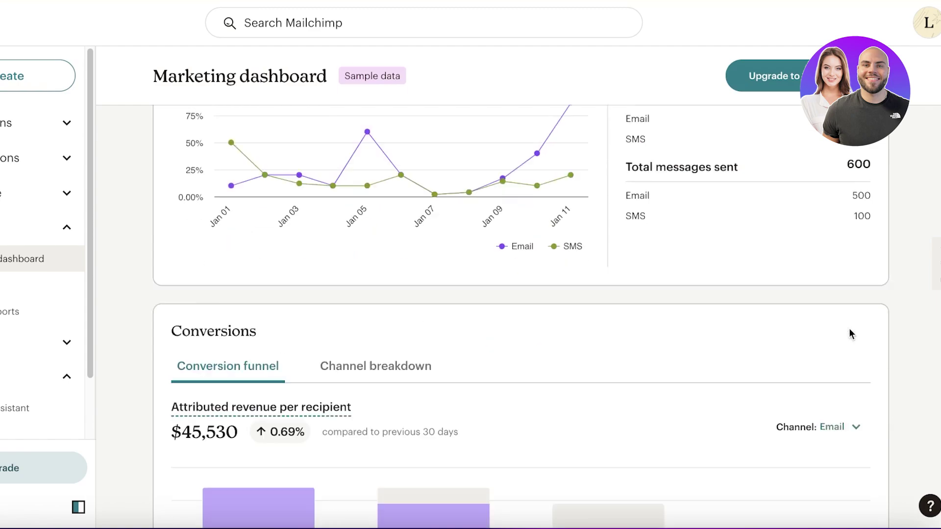
{"action": "scroll", "coordinate": [240, 192], "scroll_direction": "down", "scroll_amount": 1}
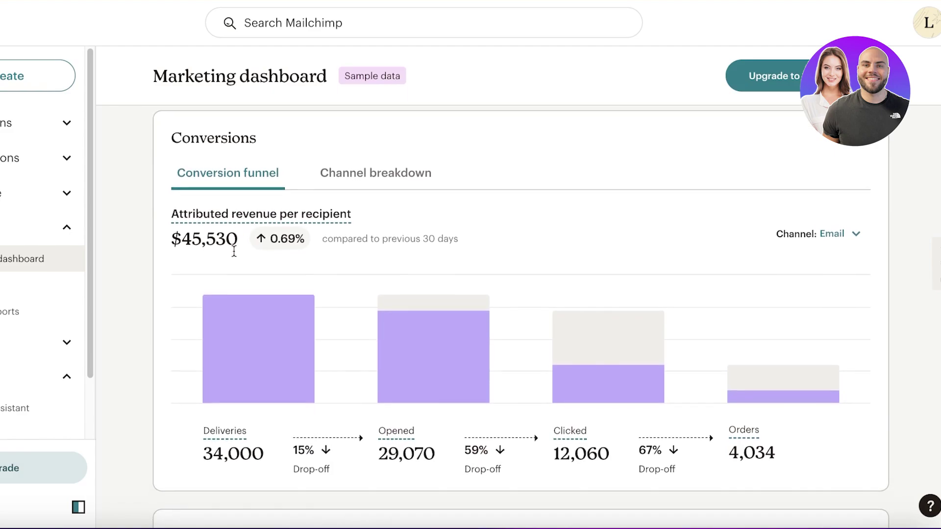
{"action": "mouse_move", "coordinate": [271, 365]}
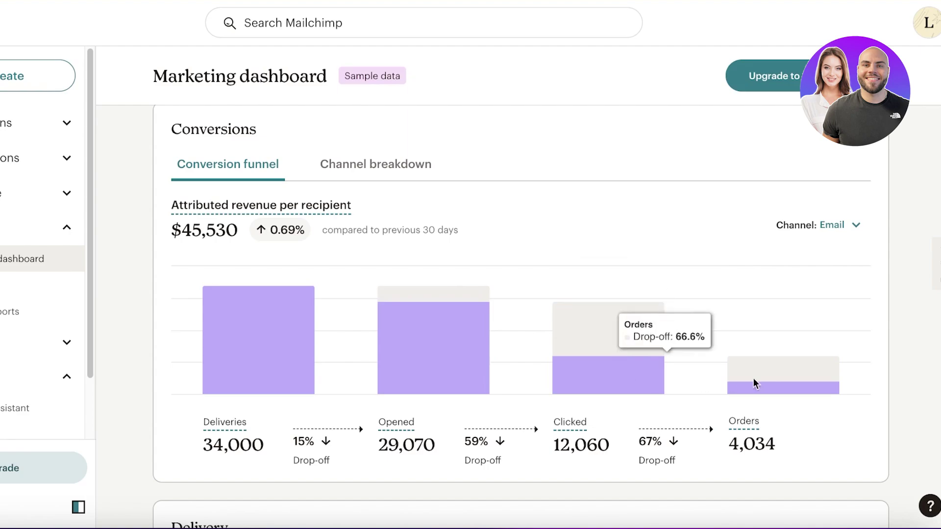
{"action": "scroll", "coordinate": [895, 374], "scroll_direction": "down", "scroll_amount": 7}
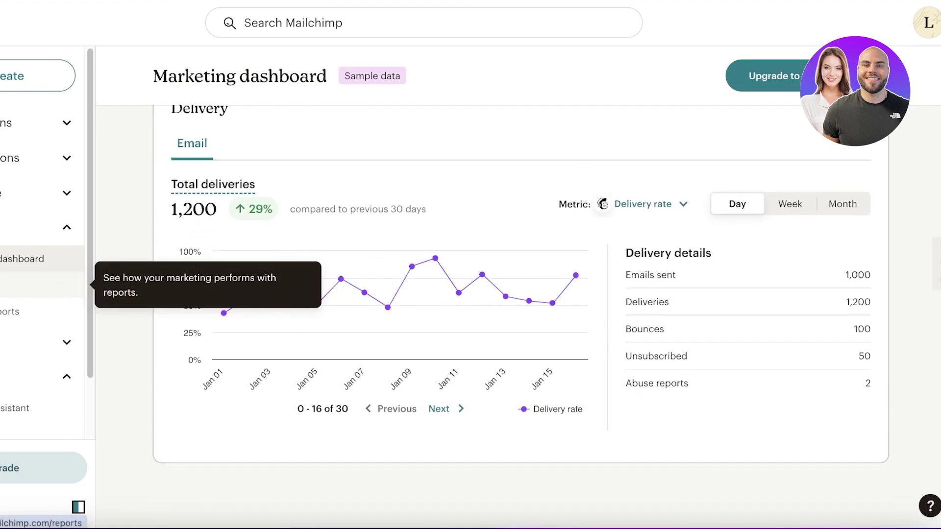
{"action": "scroll", "coordinate": [118, 277], "scroll_direction": "up", "scroll_amount": 10}
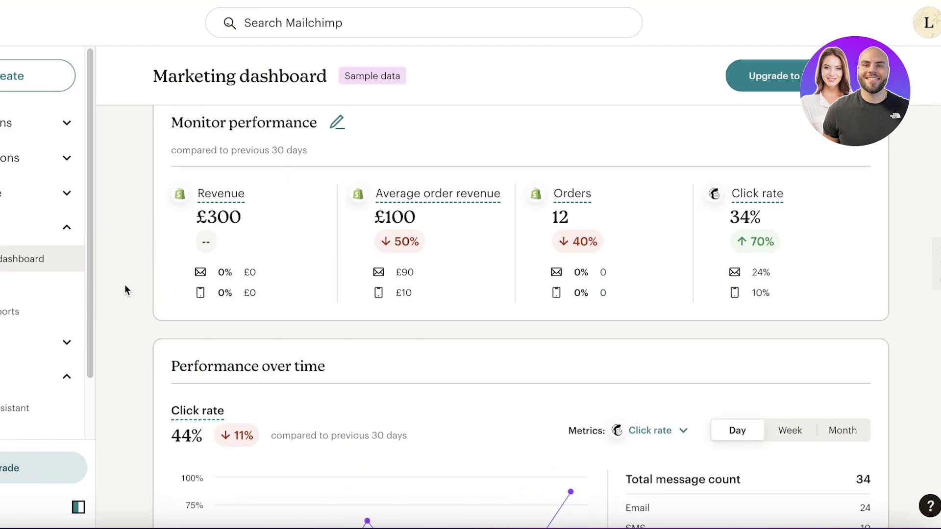
{"action": "scroll", "coordinate": [122, 292], "scroll_direction": "up", "scroll_amount": 5}
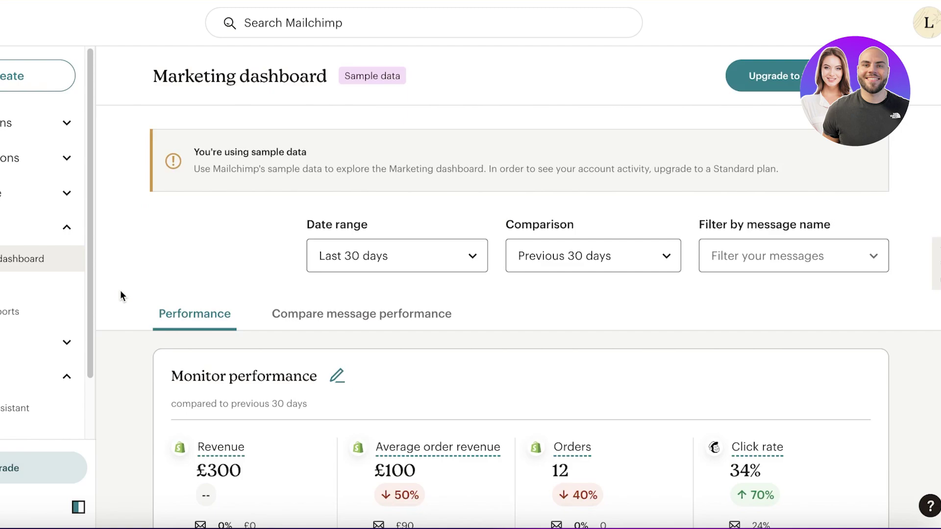